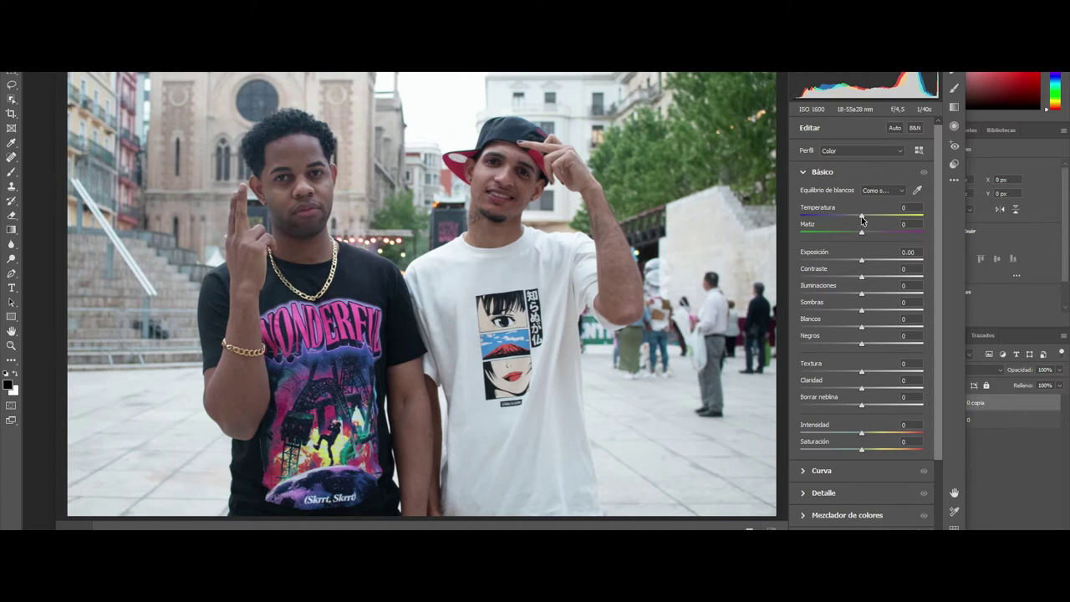
In the Basic panel, set Temperature -8, Tint -11, Exposure +0.15 and Contrast +21.
{"action": "left_click_drag", "start_coordinate": [862, 219], "coordinate": [856, 238]}
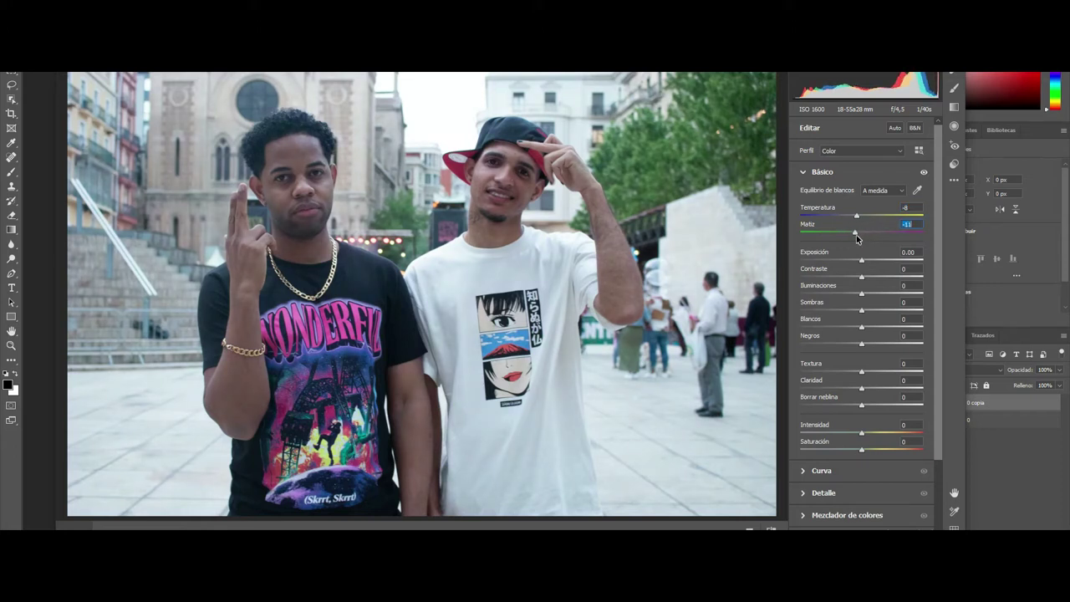
{"action": "mouse_move", "coordinate": [864, 266]}
{"action": "left_mouse_down"}
{"action": "mouse_move", "coordinate": [853, 262]}
{"action": "mouse_move", "coordinate": [865, 262]}
{"action": "left_mouse_up"}
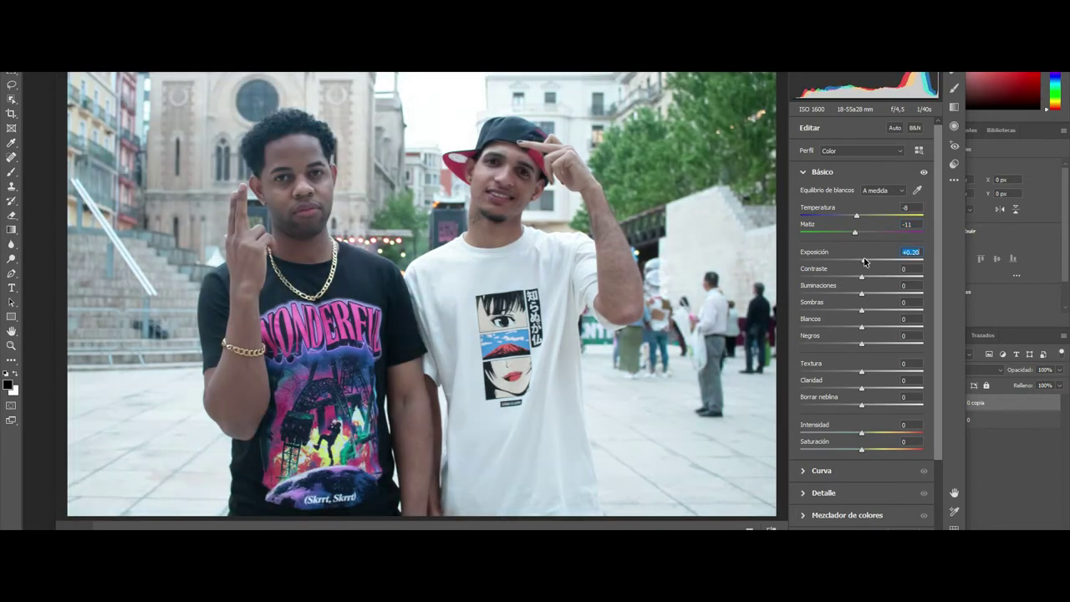
{"action": "double_click", "coordinate": [865, 261]}
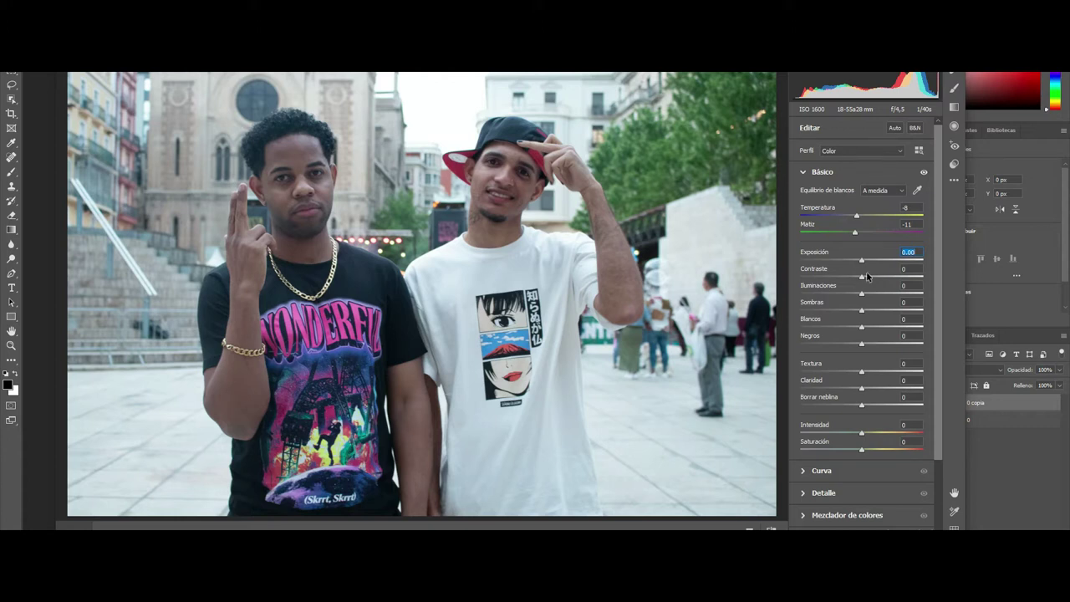
{"action": "mouse_move", "coordinate": [864, 261]}
{"action": "left_mouse_down"}
{"action": "mouse_move", "coordinate": [857, 264]}
{"action": "mouse_move", "coordinate": [884, 277]}
{"action": "mouse_move", "coordinate": [867, 286]}
{"action": "left_mouse_up"}
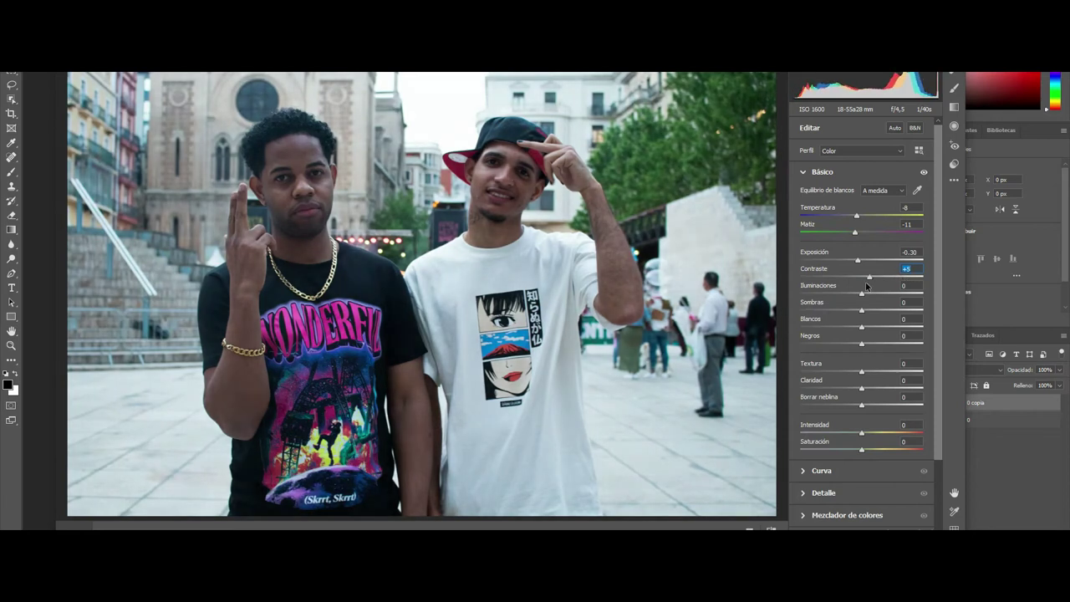
{"action": "mouse_move", "coordinate": [867, 286]}
{"action": "left_mouse_down"}
{"action": "mouse_move", "coordinate": [823, 285]}
{"action": "mouse_move", "coordinate": [859, 291]}
{"action": "mouse_move", "coordinate": [860, 281]}
{"action": "left_mouse_up"}
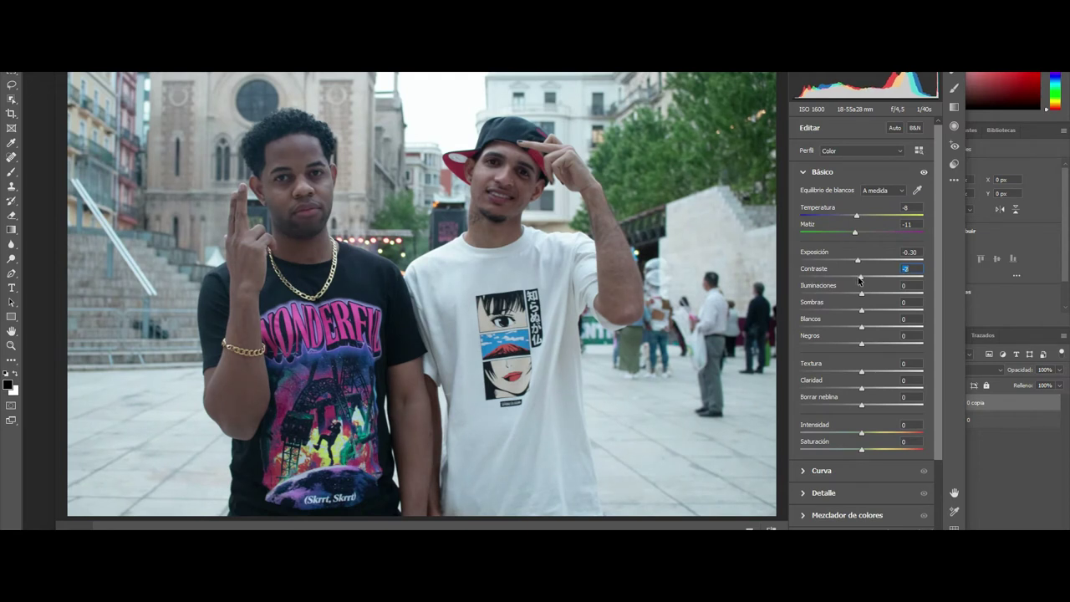
{"action": "mouse_move", "coordinate": [861, 282]}
{"action": "left_mouse_down"}
{"action": "mouse_move", "coordinate": [853, 286]}
{"action": "mouse_move", "coordinate": [876, 286]}
{"action": "mouse_move", "coordinate": [865, 265]}
{"action": "left_mouse_up"}
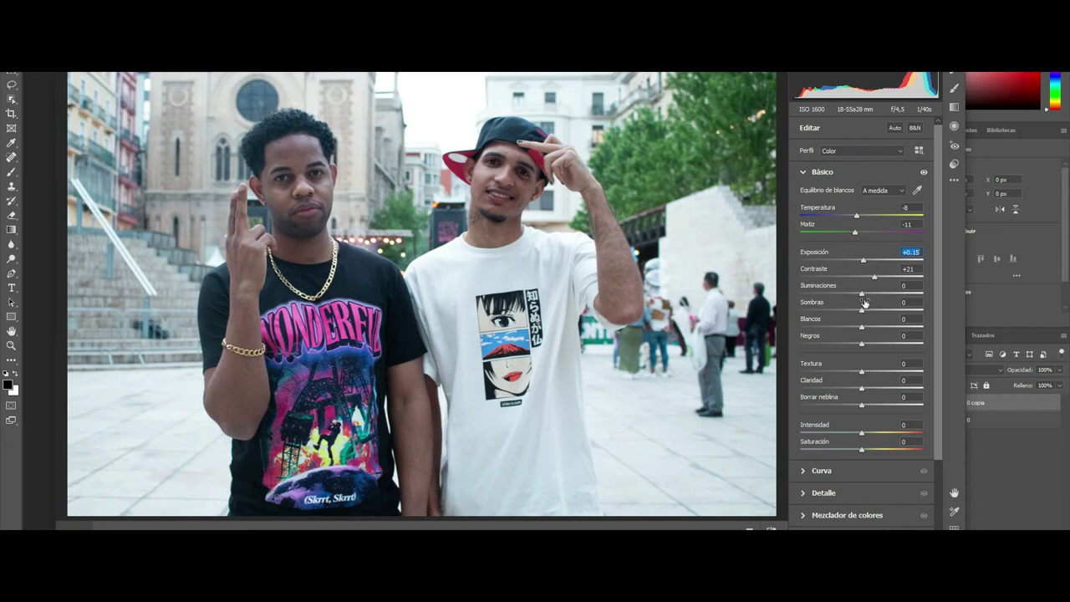
Set Shadows to -30, Blacks to -35 and Whites to +79.
{"action": "mouse_move", "coordinate": [861, 313]}
{"action": "left_mouse_down"}
{"action": "mouse_move", "coordinate": [809, 311]}
{"action": "mouse_move", "coordinate": [844, 315]}
{"action": "left_mouse_up"}
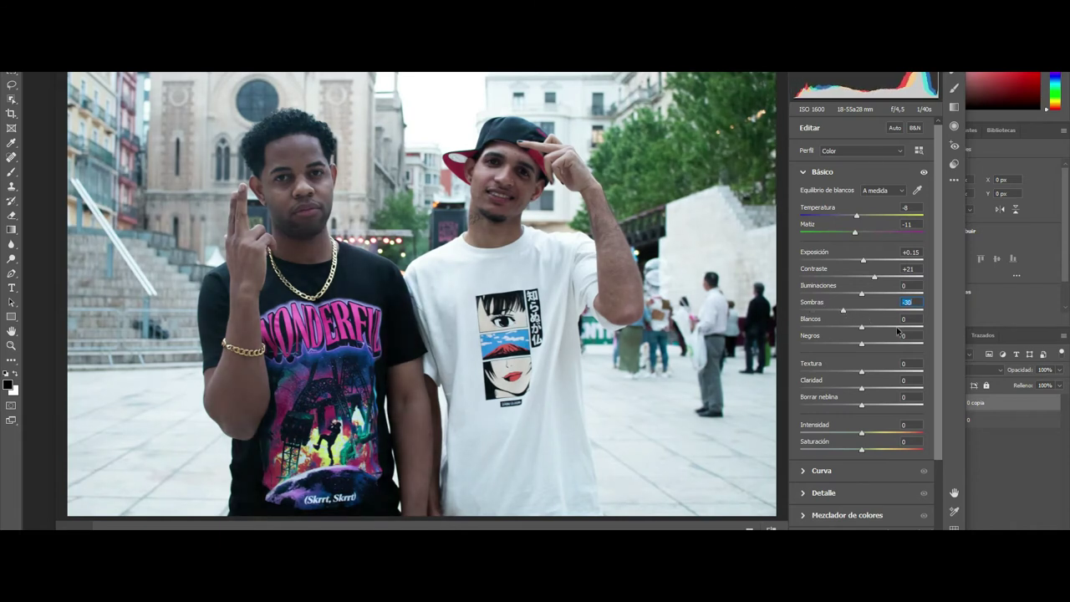
{"action": "mouse_move", "coordinate": [863, 348]}
{"action": "left_mouse_down"}
{"action": "mouse_move", "coordinate": [827, 346]}
{"action": "mouse_move", "coordinate": [841, 349]}
{"action": "left_mouse_up"}
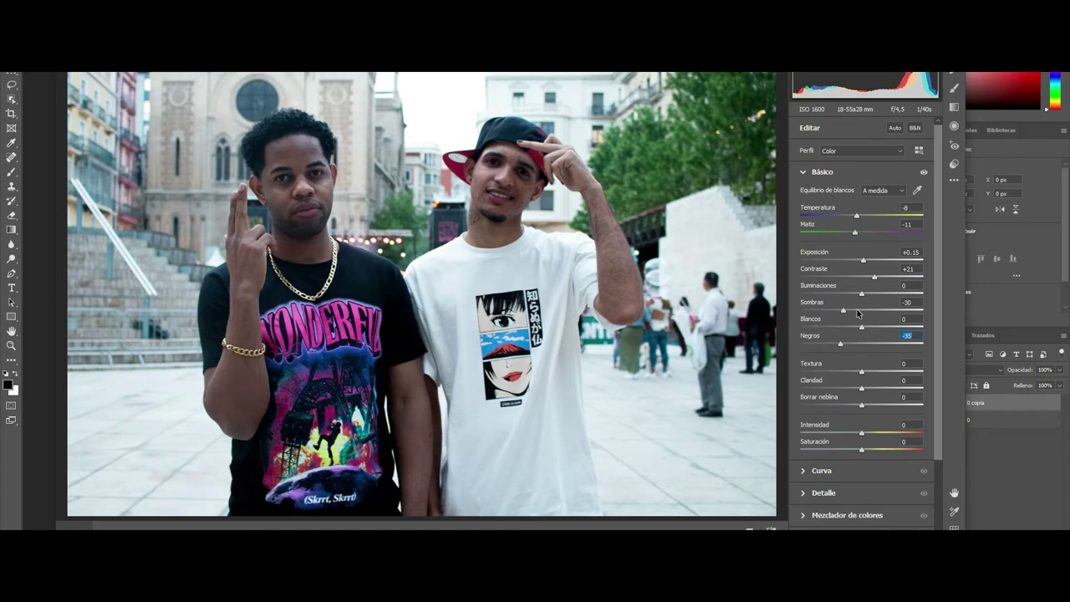
{"action": "left_click", "coordinate": [861, 331]}
{"action": "mouse_move", "coordinate": [862, 327]}
{"action": "left_mouse_down"}
{"action": "mouse_move", "coordinate": [846, 329]}
{"action": "mouse_move", "coordinate": [926, 319]}
{"action": "mouse_move", "coordinate": [913, 336]}
{"action": "left_mouse_up"}
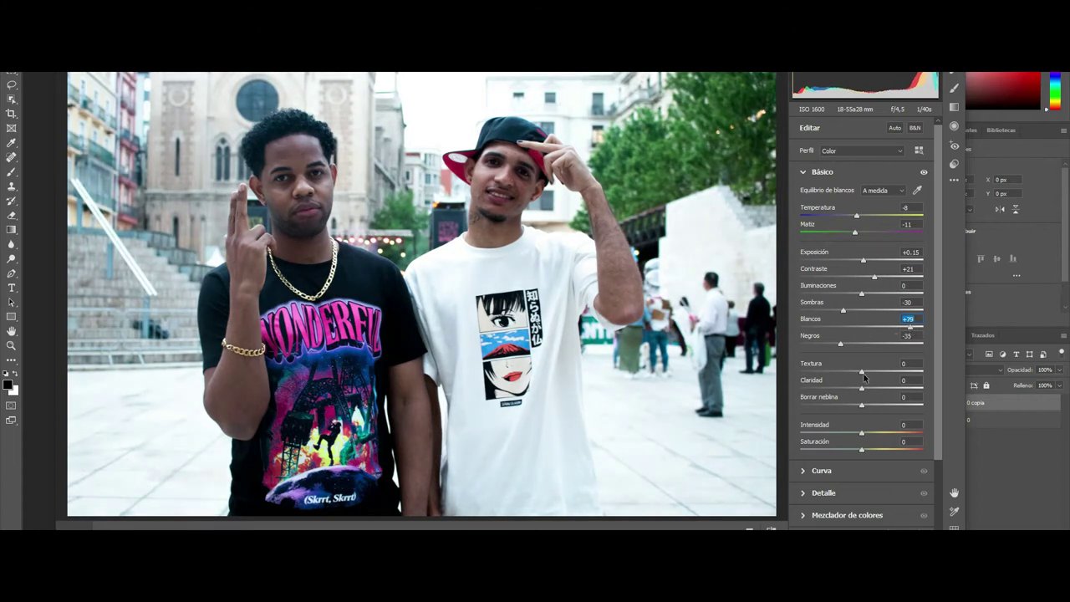
Set Texture to +33, Clarity to +13 and Dehaze to +5.
{"action": "mouse_move", "coordinate": [863, 374]}
{"action": "left_mouse_down"}
{"action": "mouse_move", "coordinate": [763, 377]}
{"action": "mouse_move", "coordinate": [885, 366]}
{"action": "left_mouse_up"}
{"action": "left_click_drag", "start_coordinate": [885, 373], "coordinate": [883, 373]}
{"action": "left_click", "coordinate": [862, 390]}
{"action": "mouse_move", "coordinate": [863, 389]}
{"action": "left_mouse_down"}
{"action": "mouse_move", "coordinate": [785, 399]}
{"action": "mouse_move", "coordinate": [942, 401]}
{"action": "mouse_move", "coordinate": [870, 398]}
{"action": "left_mouse_up"}
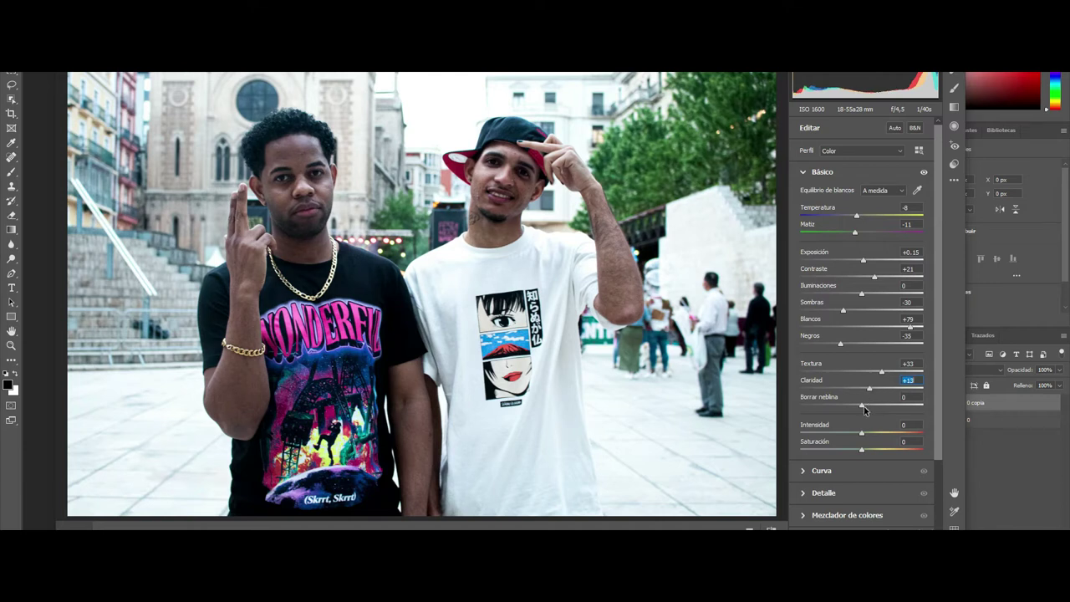
{"action": "mouse_move", "coordinate": [864, 406]}
{"action": "left_mouse_down"}
{"action": "mouse_move", "coordinate": [903, 409]}
{"action": "mouse_move", "coordinate": [854, 410]}
{"action": "mouse_move", "coordinate": [866, 415]}
{"action": "left_mouse_up"}
Ease Contrast down to +14, briefly testing a brighter exposure.
{"action": "left_click_drag", "start_coordinate": [875, 277], "coordinate": [884, 290]}
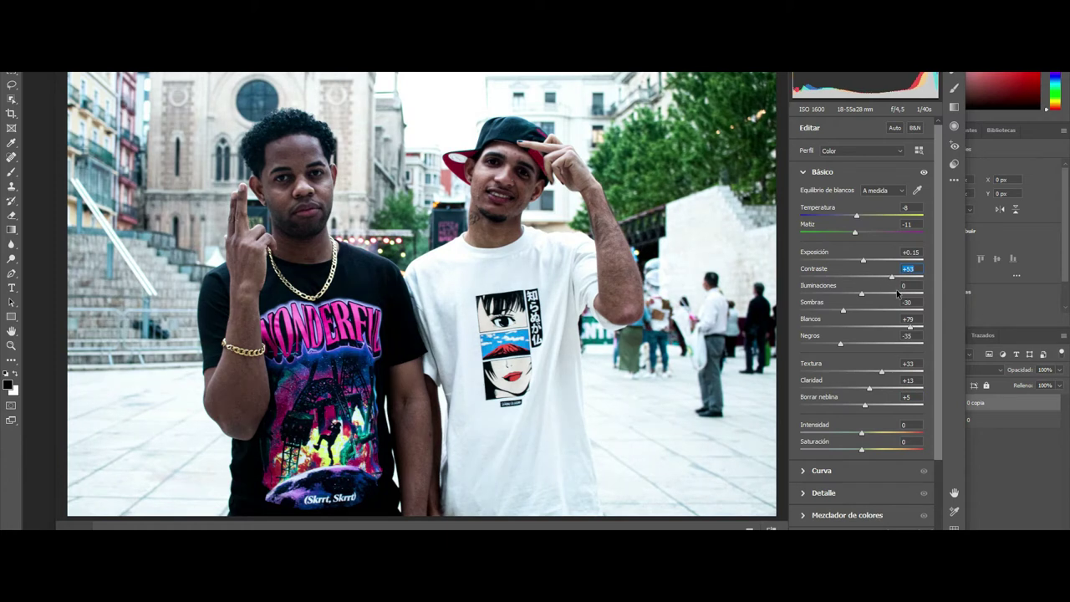
{"action": "mouse_move", "coordinate": [885, 290]}
{"action": "left_mouse_down"}
{"action": "mouse_move", "coordinate": [853, 297]}
{"action": "mouse_move", "coordinate": [872, 304]}
{"action": "left_mouse_up"}
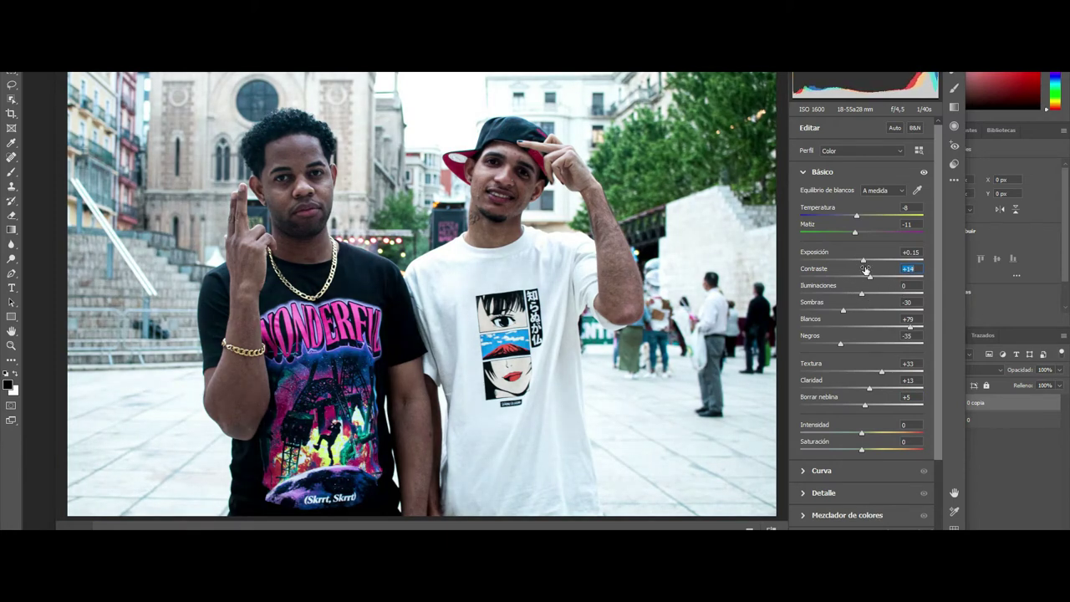
{"action": "left_click_drag", "start_coordinate": [865, 265], "coordinate": [865, 270]}
After testing extremes, set Vibrance to +47 and Saturation to +43.
{"action": "left_click_drag", "start_coordinate": [862, 434], "coordinate": [726, 428]}
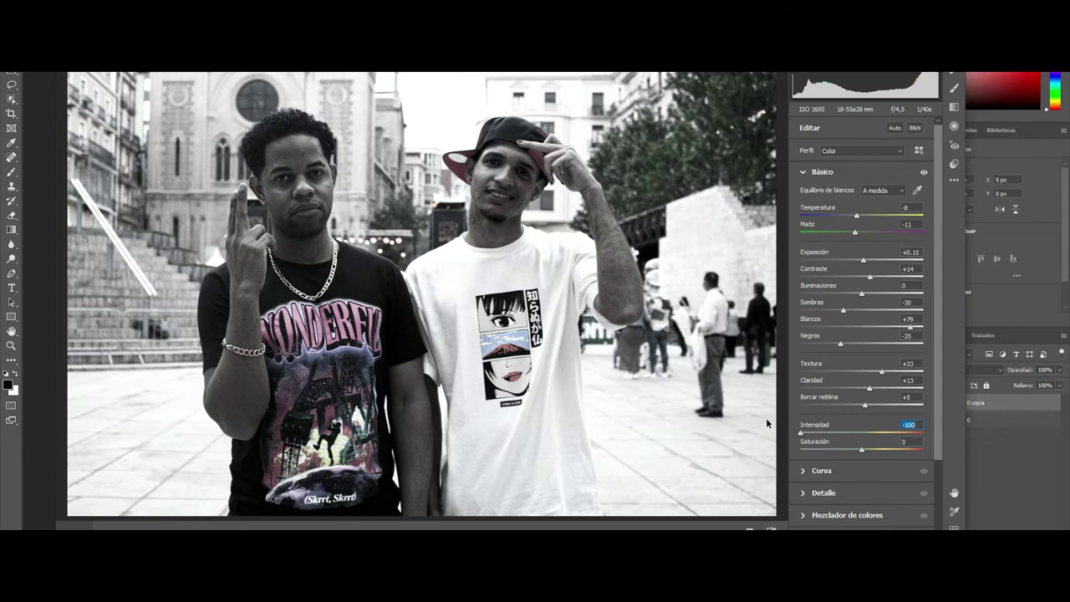
{"action": "left_click_drag", "start_coordinate": [833, 428], "coordinate": [938, 424]}
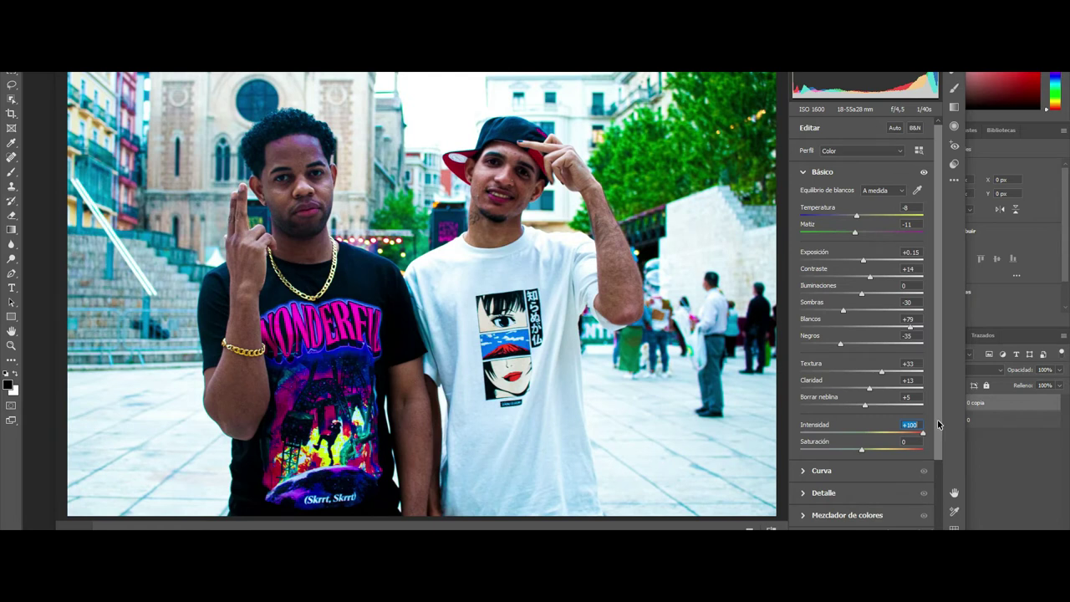
{"action": "left_click_drag", "start_coordinate": [937, 425], "coordinate": [892, 430]}
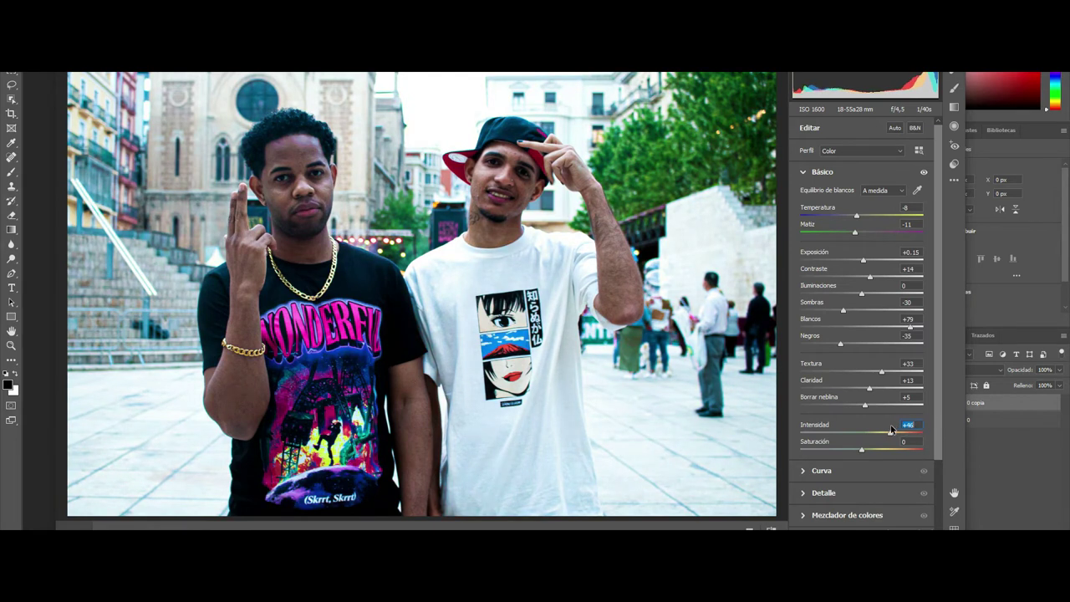
{"action": "left_click_drag", "start_coordinate": [892, 430], "coordinate": [893, 428]}
{"action": "left_click_drag", "start_coordinate": [862, 450], "coordinate": [755, 451]}
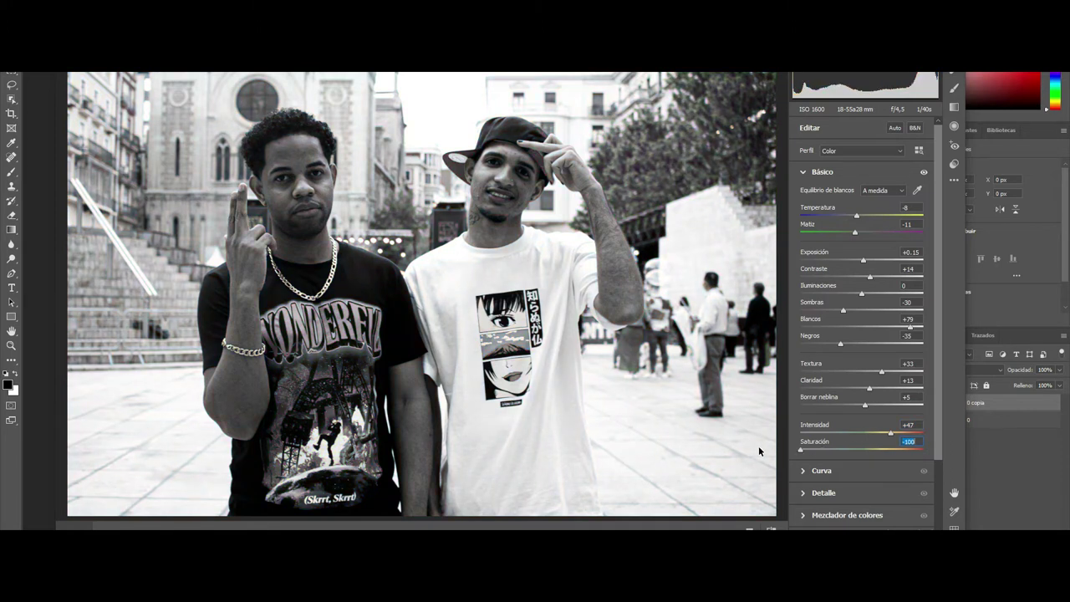
{"action": "left_click_drag", "start_coordinate": [758, 447], "coordinate": [877, 458]}
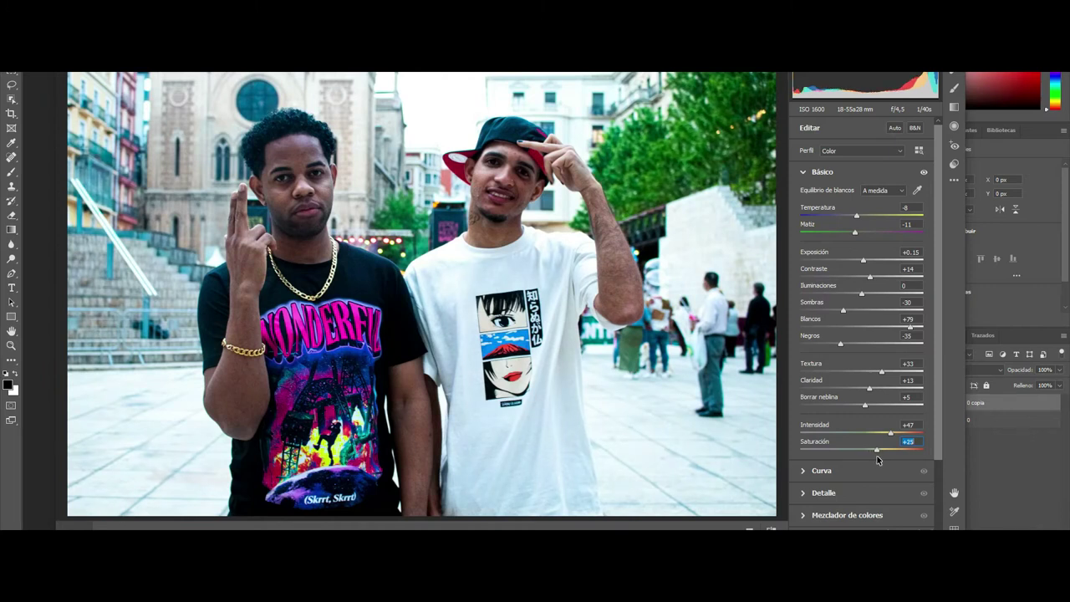
{"action": "left_click_drag", "start_coordinate": [888, 454], "coordinate": [888, 454]}
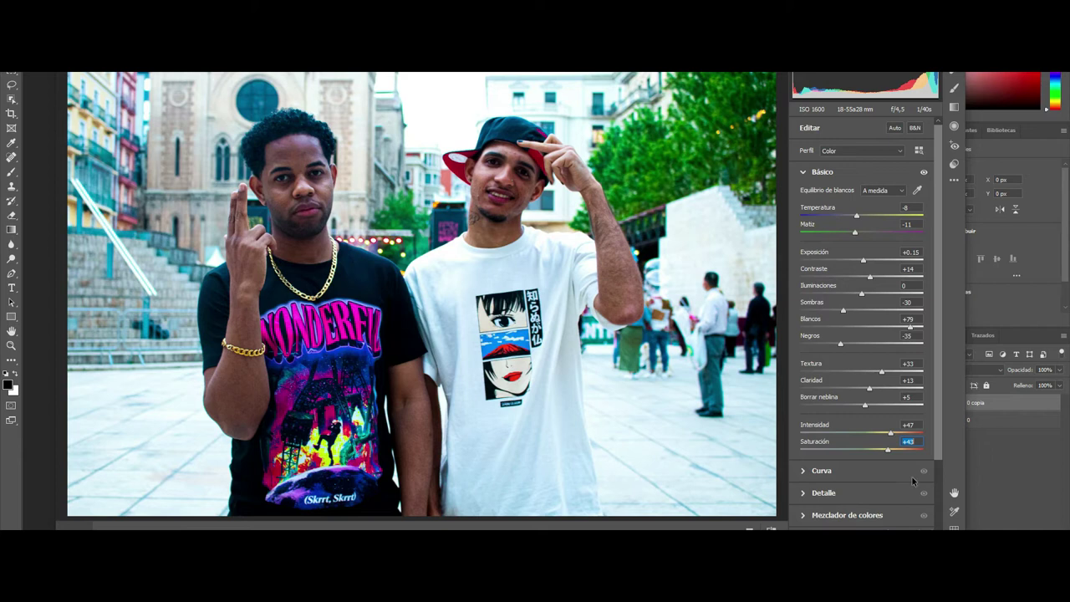
Test Highlights and reset it to 0, then lower Texture from +33 to -5.
{"action": "left_click", "coordinate": [862, 294]}
{"action": "left_click_drag", "start_coordinate": [863, 296], "coordinate": [810, 294]}
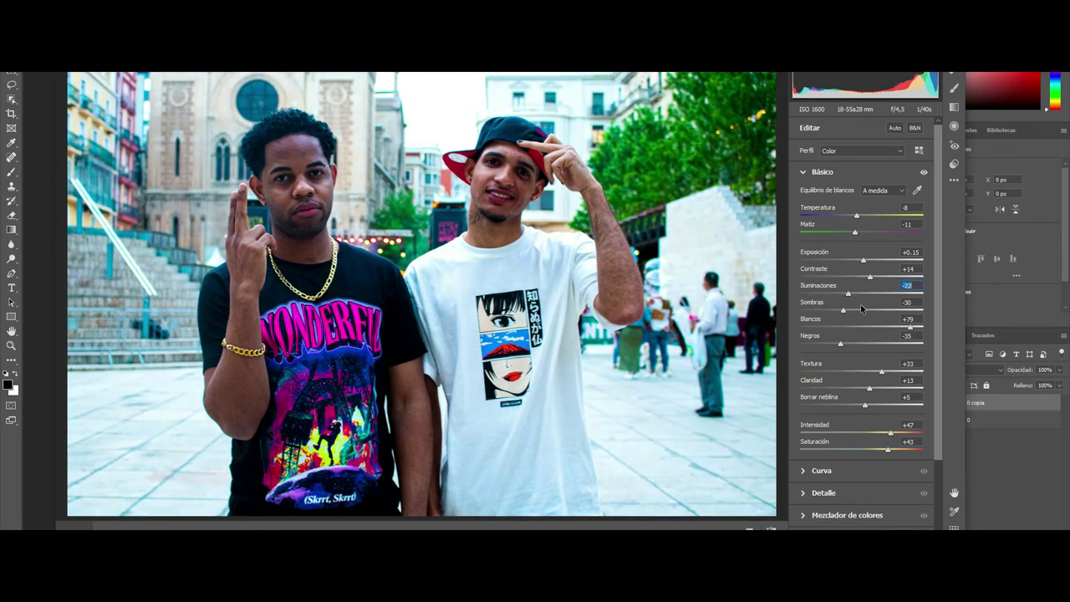
{"action": "key", "text": "Up"}
{"action": "key", "text": "Up"}
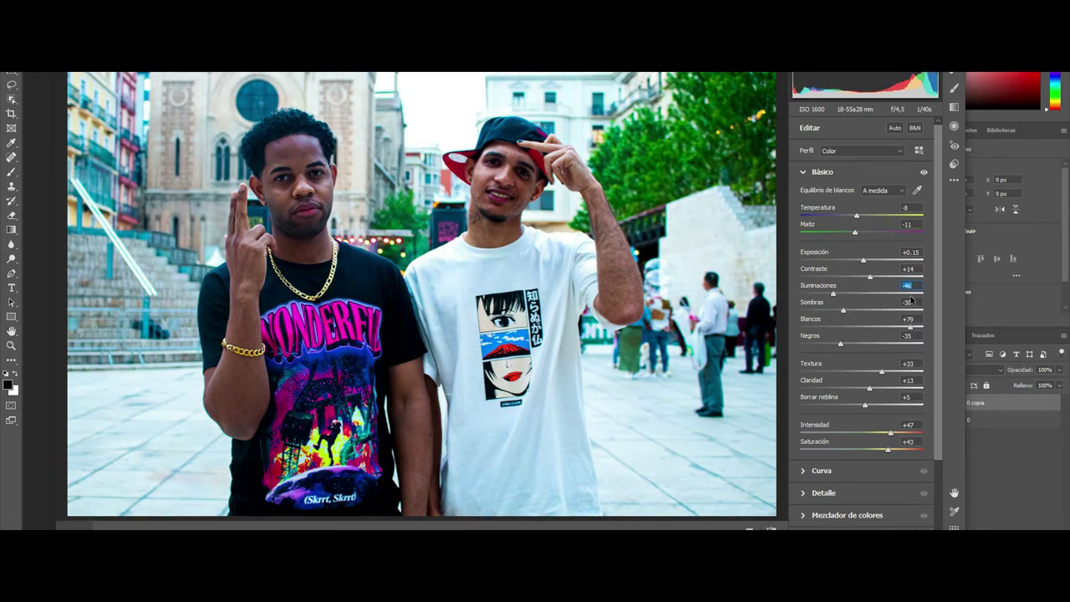
{"action": "type", "text": "0"}
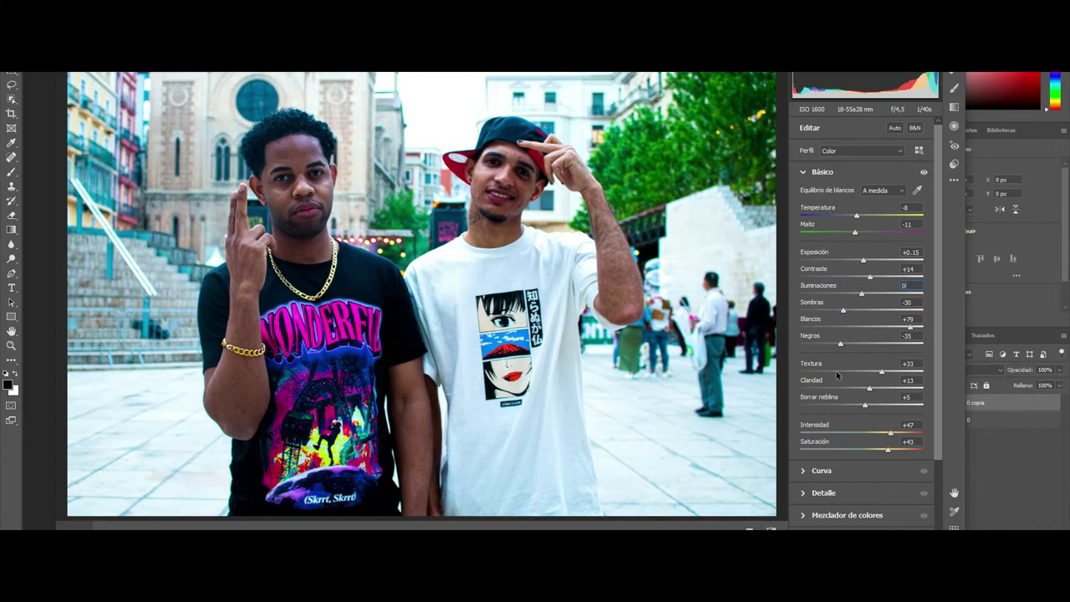
{"action": "mouse_move", "coordinate": [883, 373]}
{"action": "left_mouse_down"}
{"action": "mouse_move", "coordinate": [831, 374]}
{"action": "mouse_move", "coordinate": [856, 370]}
{"action": "left_mouse_up"}
Expand the Tone Curve and Detail panels to inspect their settings.
{"action": "scroll", "coordinate": [876, 380], "scroll_direction": "down", "scroll_amount": 2}
{"action": "scroll", "coordinate": [893, 407], "scroll_direction": "down", "scroll_amount": 2}
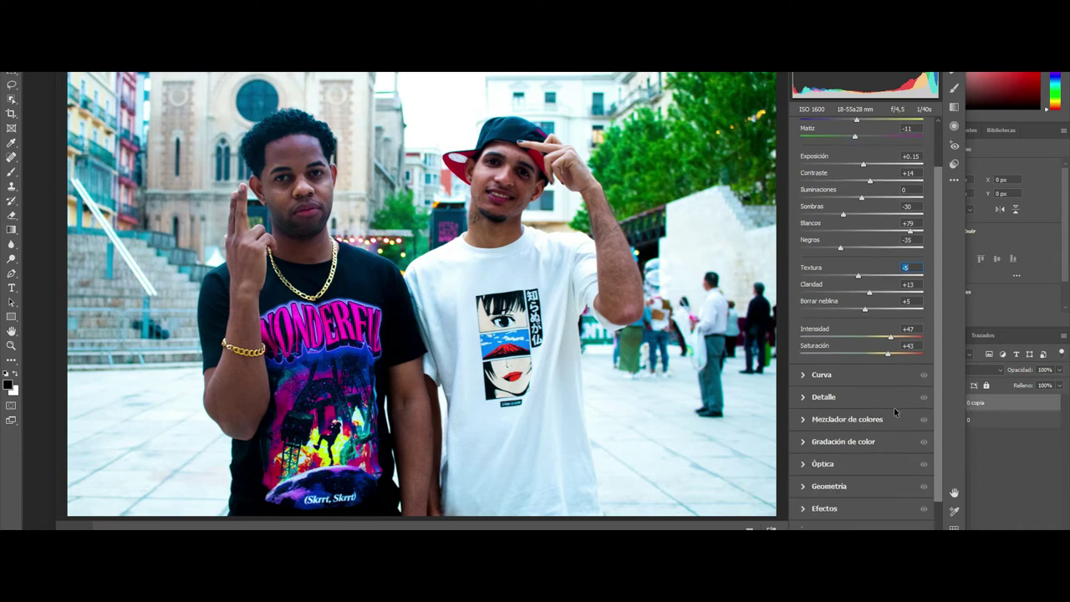
{"action": "left_click", "coordinate": [808, 378]}
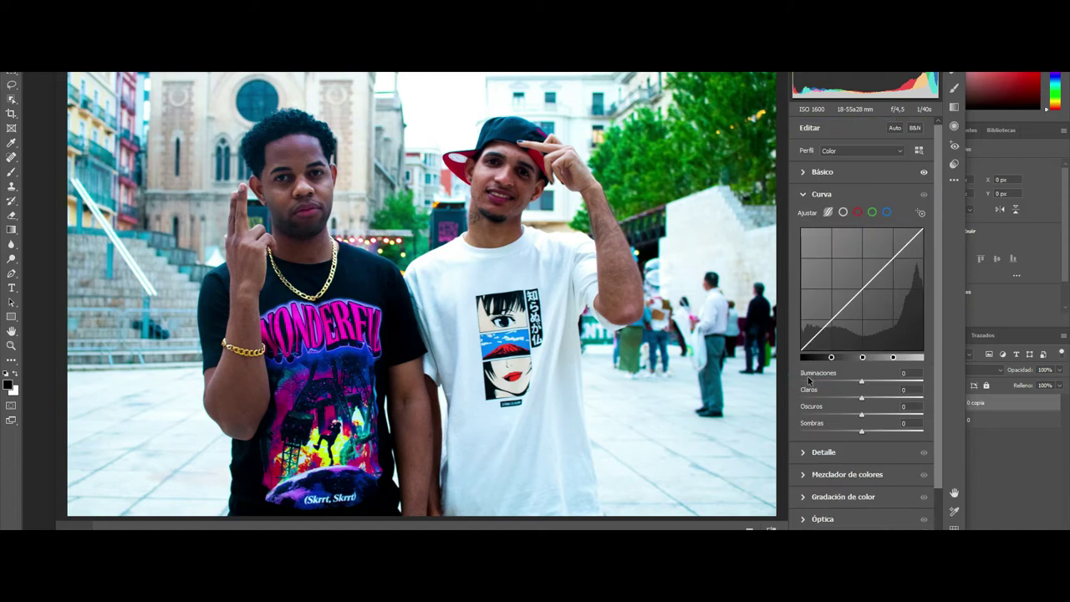
{"action": "scroll", "coordinate": [824, 405], "scroll_direction": "down", "scroll_amount": 1}
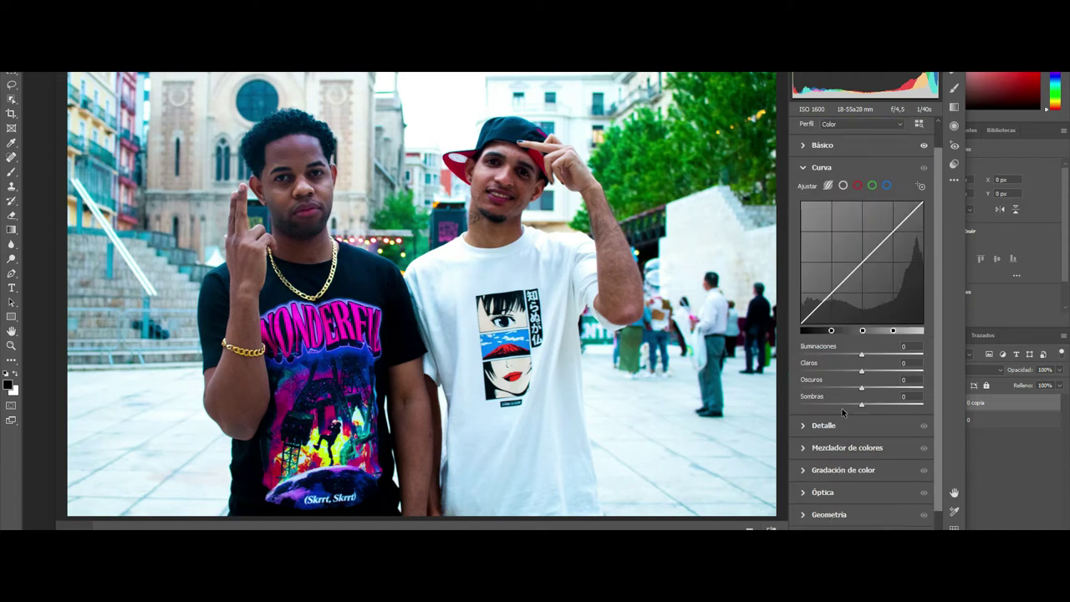
{"action": "left_click", "coordinate": [802, 428]}
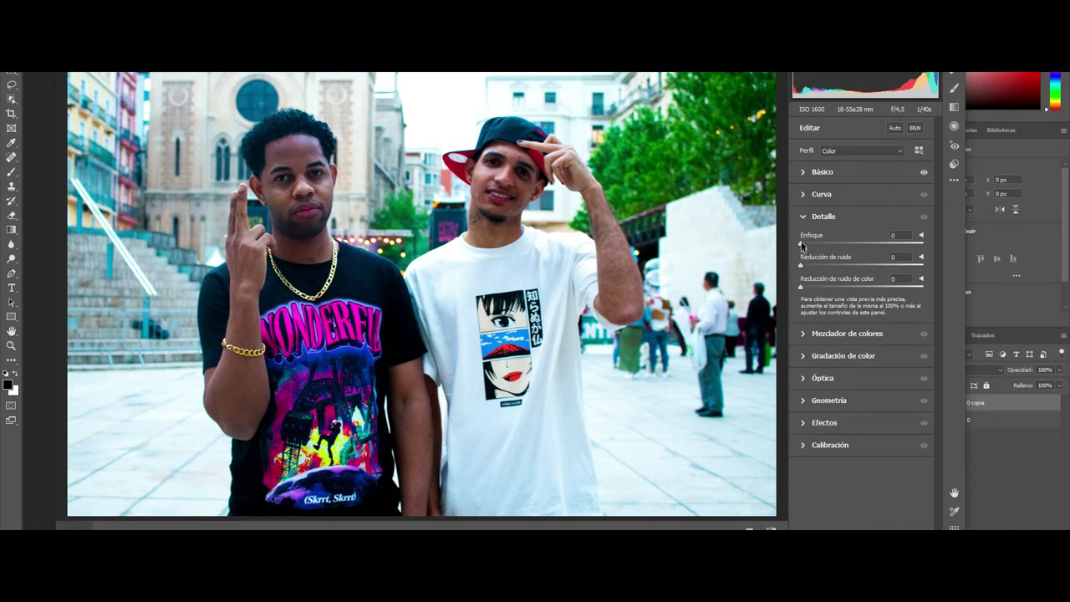
Return to the Basic panel and reset Temperature to 0.
{"action": "left_click", "coordinate": [805, 173]}
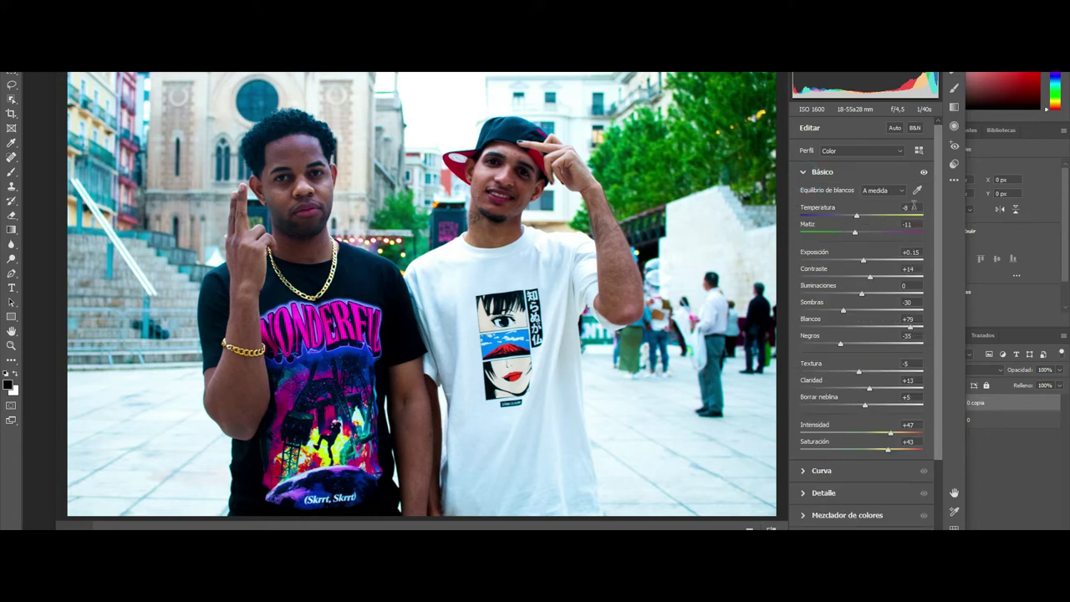
{"action": "left_click", "coordinate": [911, 206]}
{"action": "type", "text": "0"}
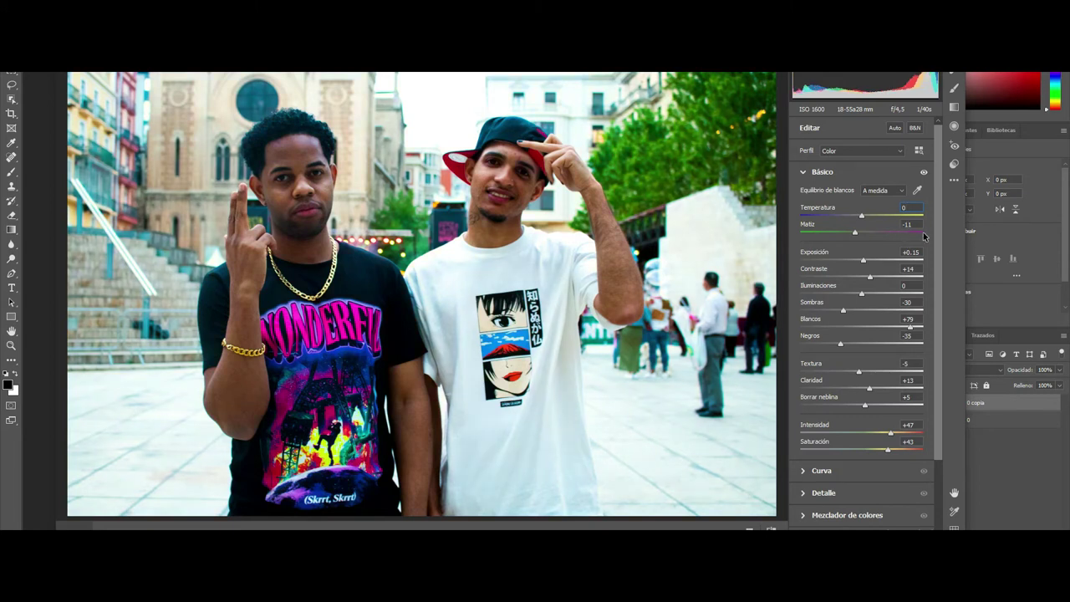
Adjust the Tint slider toward green.
{"action": "left_click", "coordinate": [912, 222]}
{"action": "key", "text": "Return"}
{"action": "left_click_drag", "start_coordinate": [864, 229], "coordinate": [842, 235]}
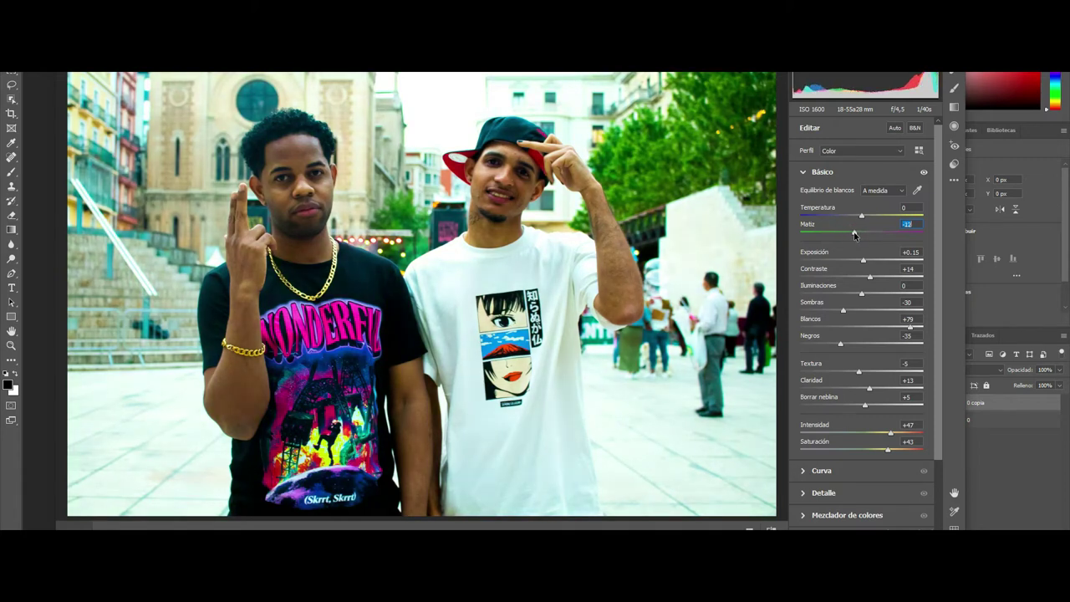
{"action": "left_click_drag", "start_coordinate": [853, 236], "coordinate": [850, 238]}
Warm Temperature from -32 to about -5, removing the blue cast.
{"action": "left_click_drag", "start_coordinate": [857, 215], "coordinate": [839, 212]}
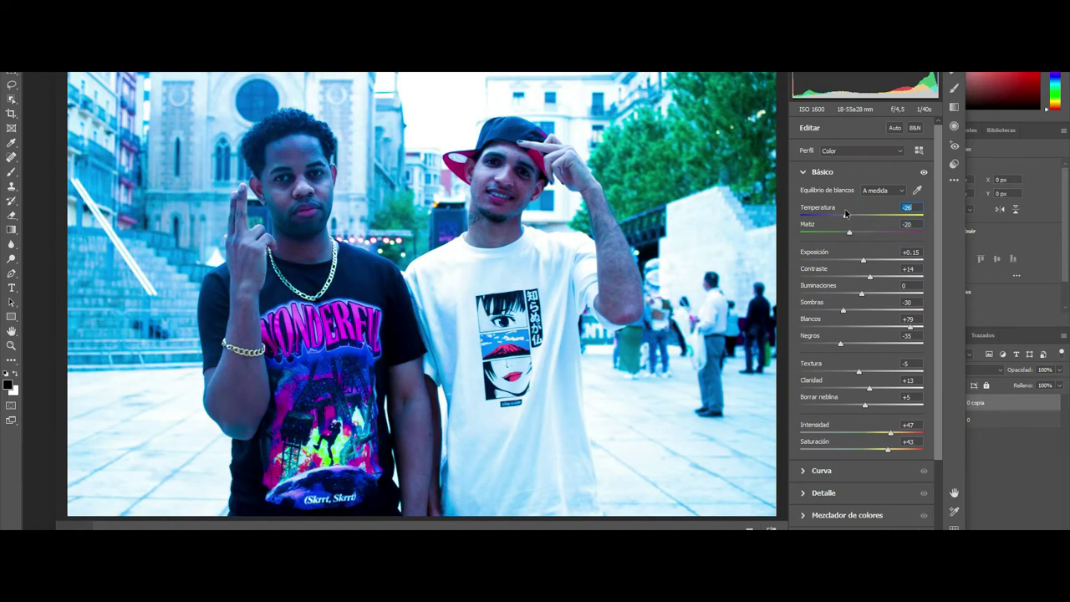
{"action": "left_click_drag", "start_coordinate": [843, 213], "coordinate": [855, 214]}
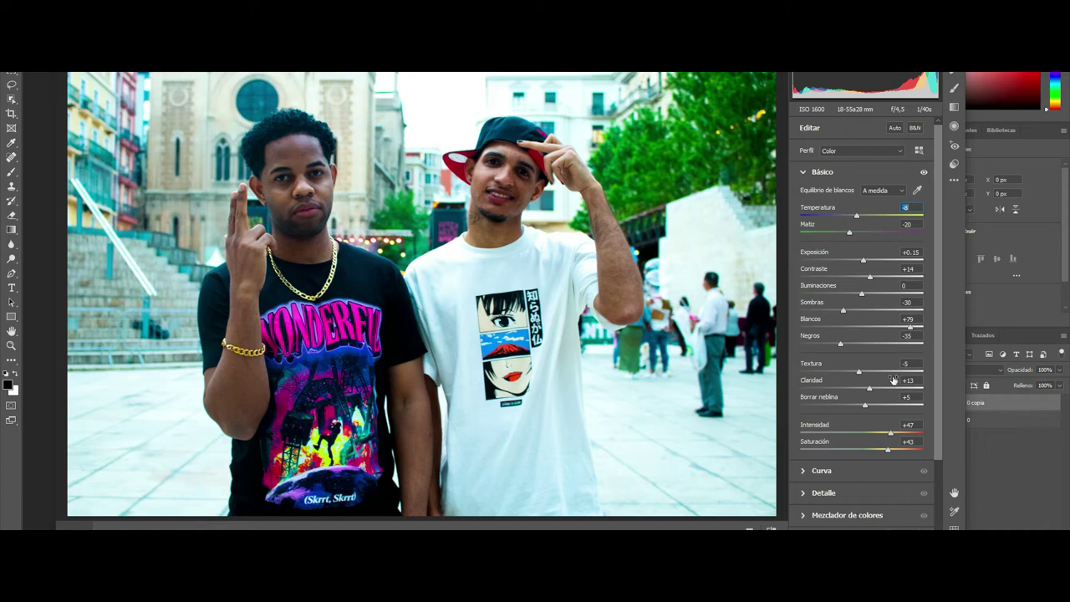
{"action": "left_click_drag", "start_coordinate": [935, 394], "coordinate": [938, 456]}
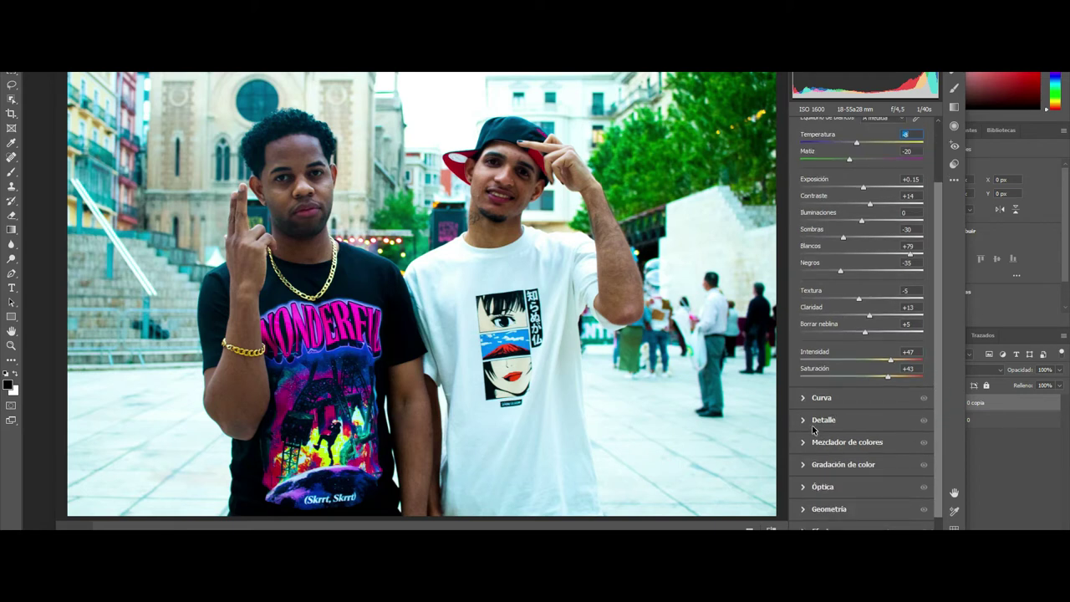
In the Color Mixer hue controls, test the Reds hue and reset it to 0.
{"action": "left_click", "coordinate": [805, 441]}
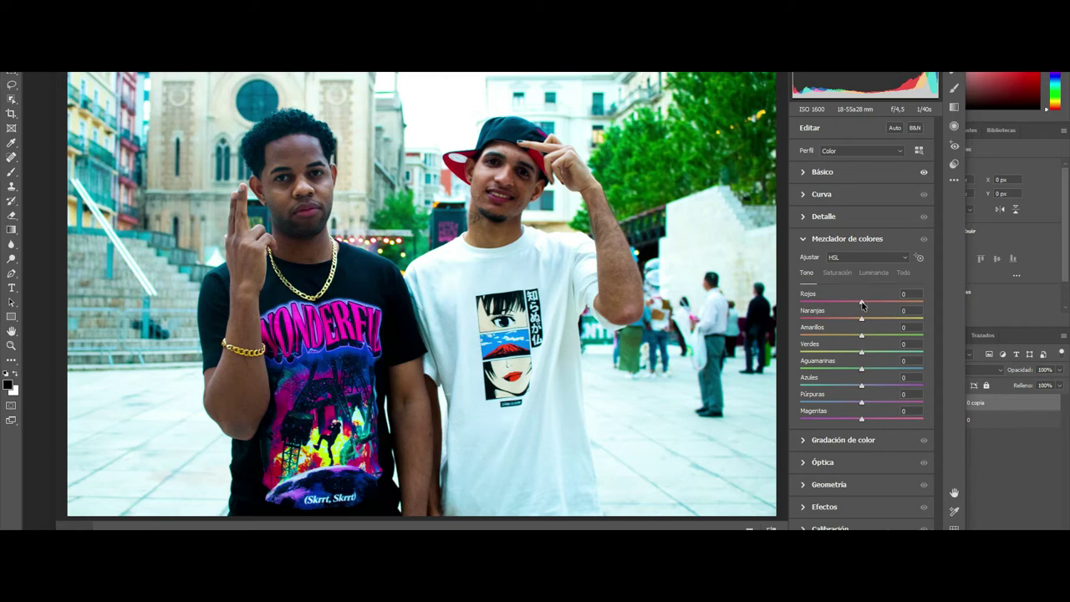
{"action": "left_click", "coordinate": [862, 304]}
{"action": "left_click_drag", "start_coordinate": [869, 304], "coordinate": [901, 306]}
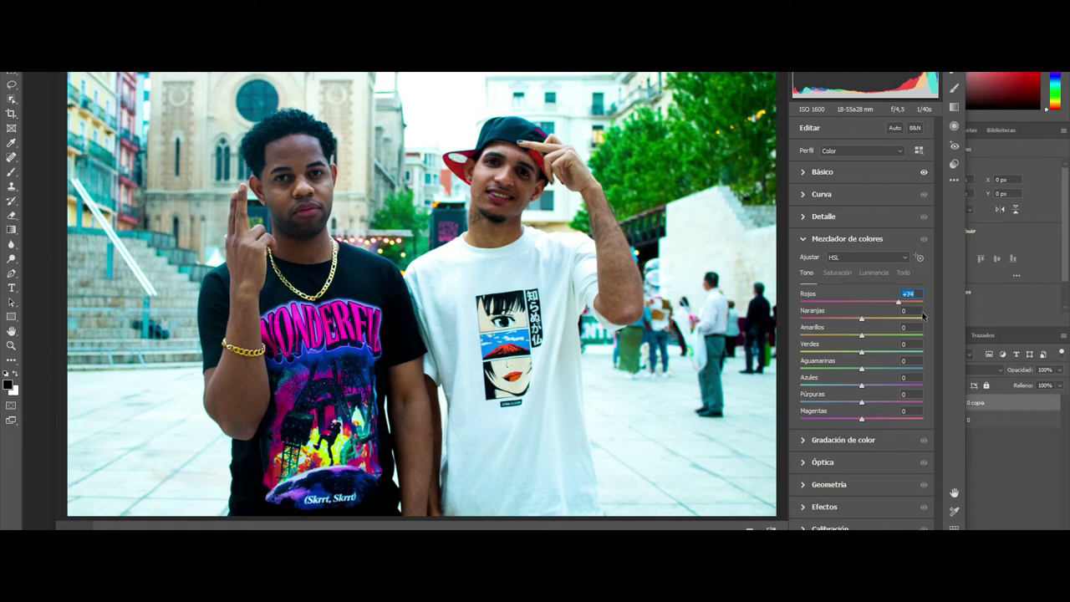
{"action": "key", "text": "Up"}
{"action": "type", "text": "0"}
{"action": "key", "text": "Return"}
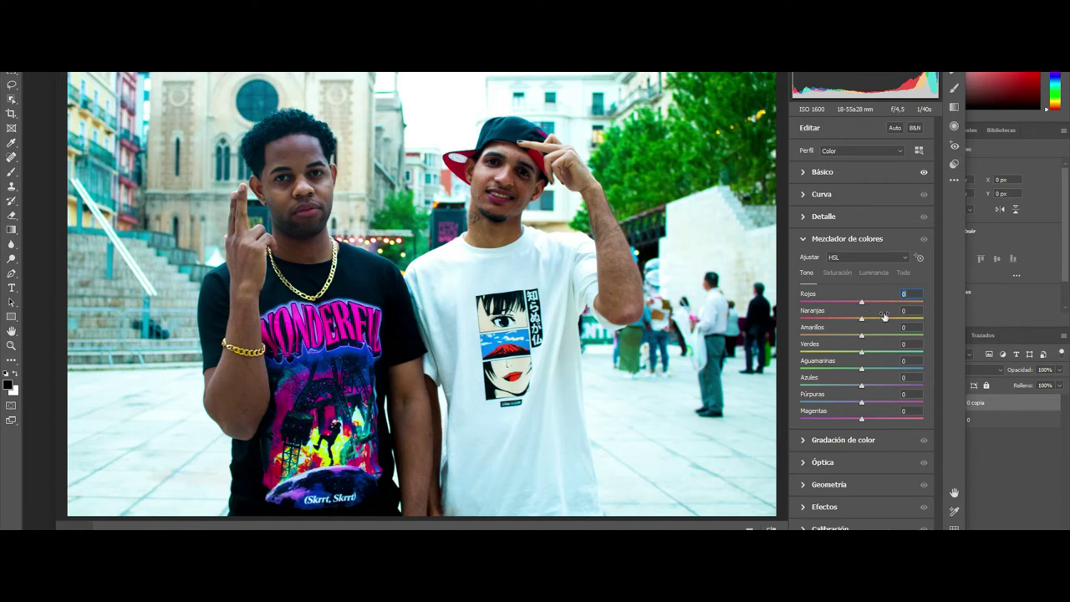
Swing the Oranges hue to both extremes, then reset it to 0.
{"action": "left_click_drag", "start_coordinate": [863, 323], "coordinate": [769, 335]}
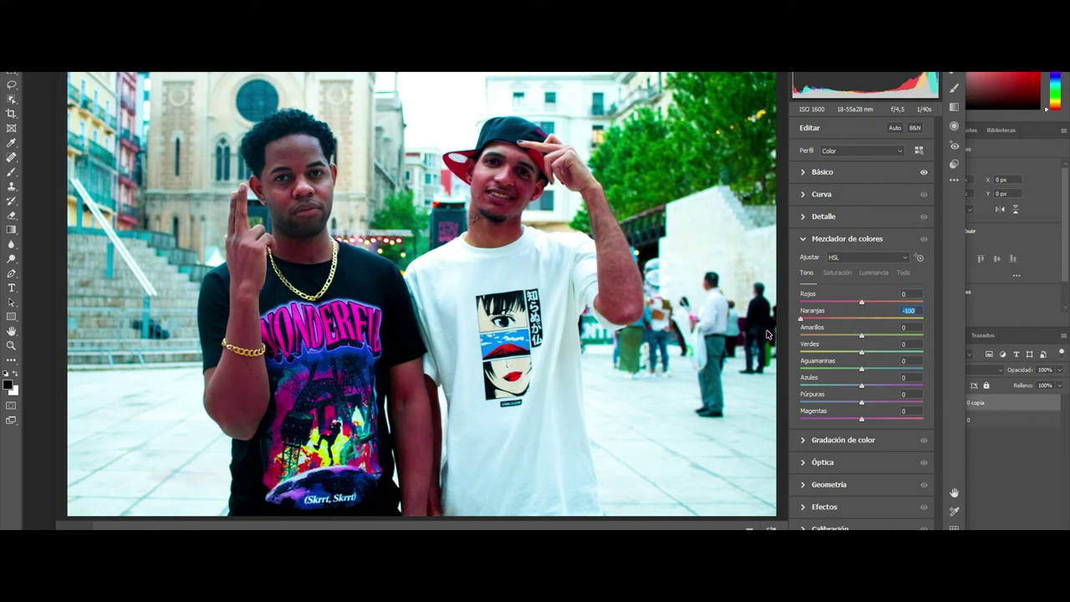
{"action": "mouse_move", "coordinate": [801, 319]}
{"action": "left_mouse_down"}
{"action": "mouse_move", "coordinate": [927, 330]}
{"action": "mouse_move", "coordinate": [869, 334]}
{"action": "left_mouse_up"}
{"action": "type", "text": "0"}
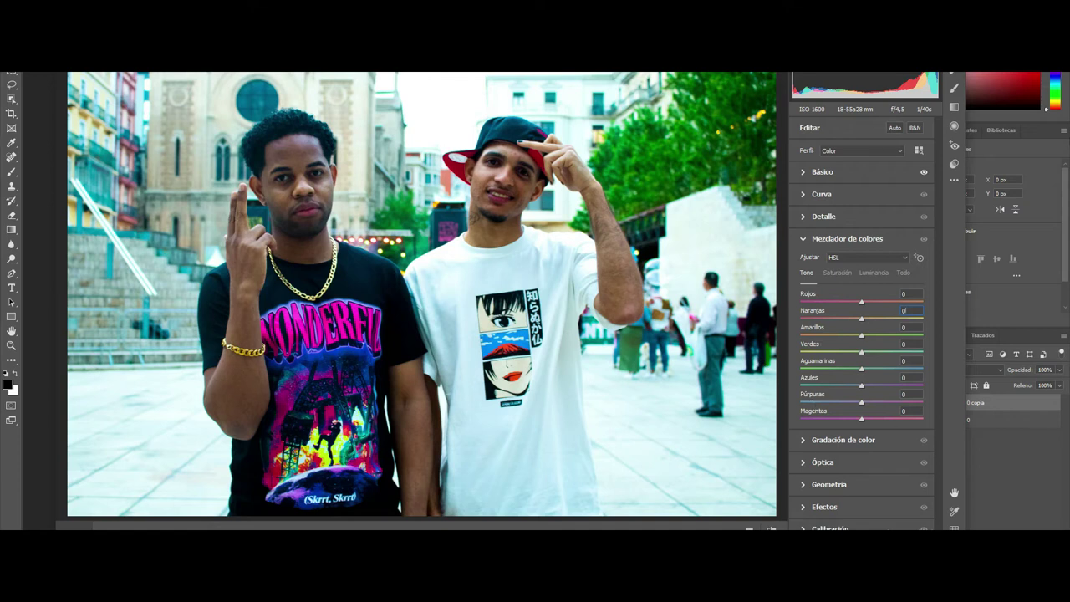
Expand the Color Grading and Optics sections.
{"action": "left_click", "coordinate": [801, 440]}
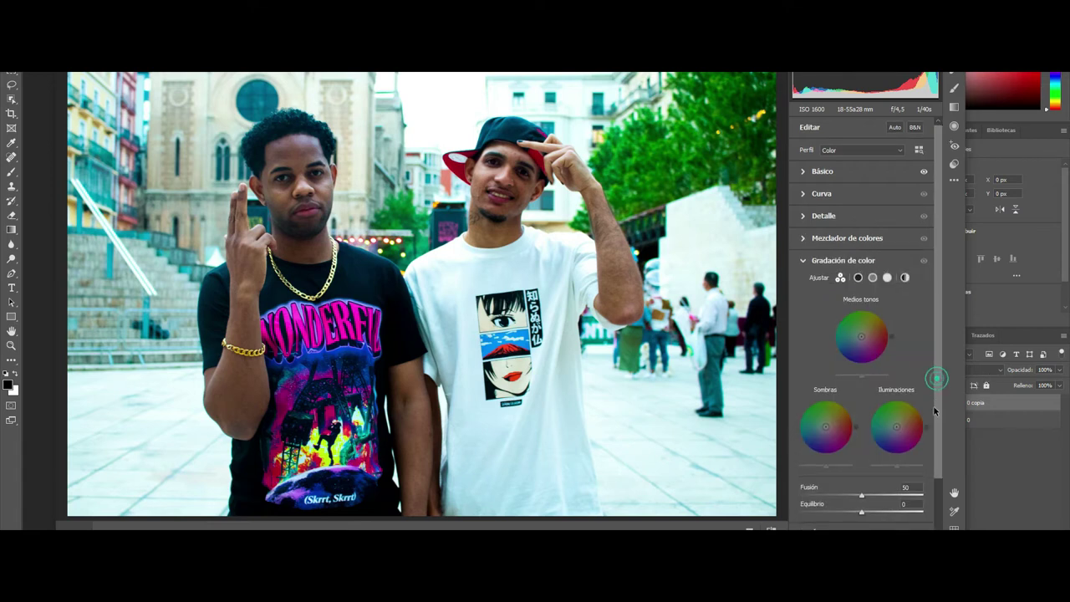
{"action": "scroll", "coordinate": [942, 383], "scroll_direction": "down", "scroll_amount": 2}
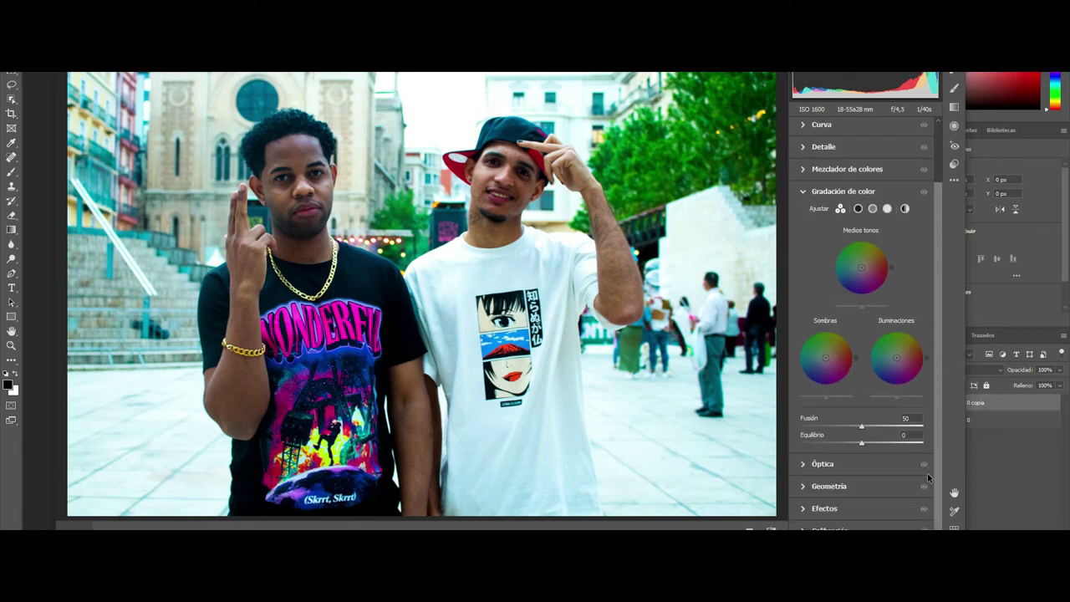
{"action": "left_click", "coordinate": [804, 464]}
{"action": "scroll", "coordinate": [928, 424], "scroll_direction": "down", "scroll_amount": 1}
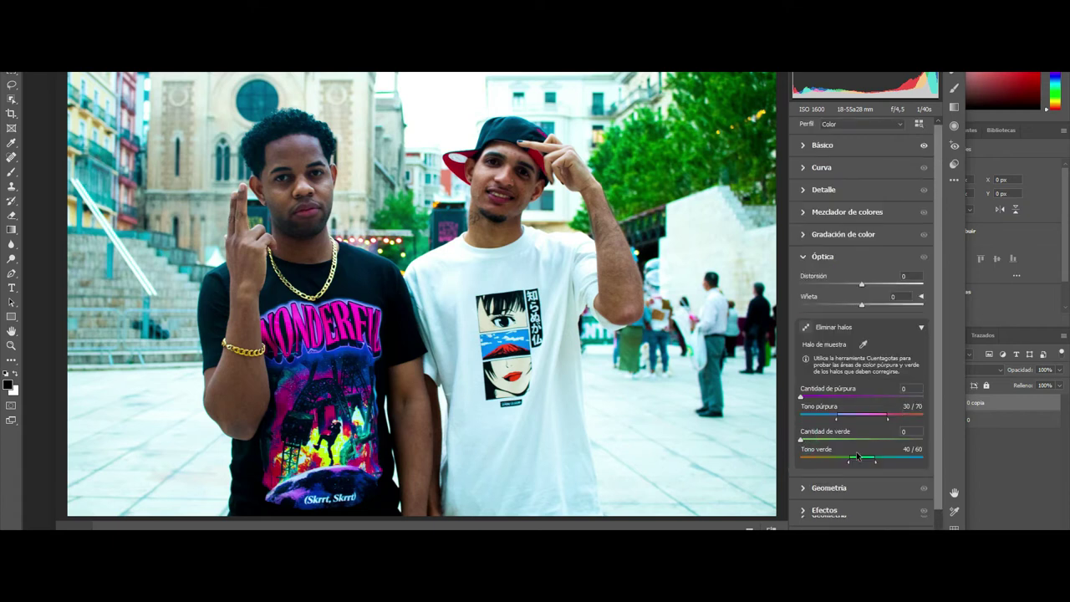
Test Purple Amount and reset it to 0, then widen the Purple Hue range to 19 / 100.
{"action": "left_click", "coordinate": [802, 395]}
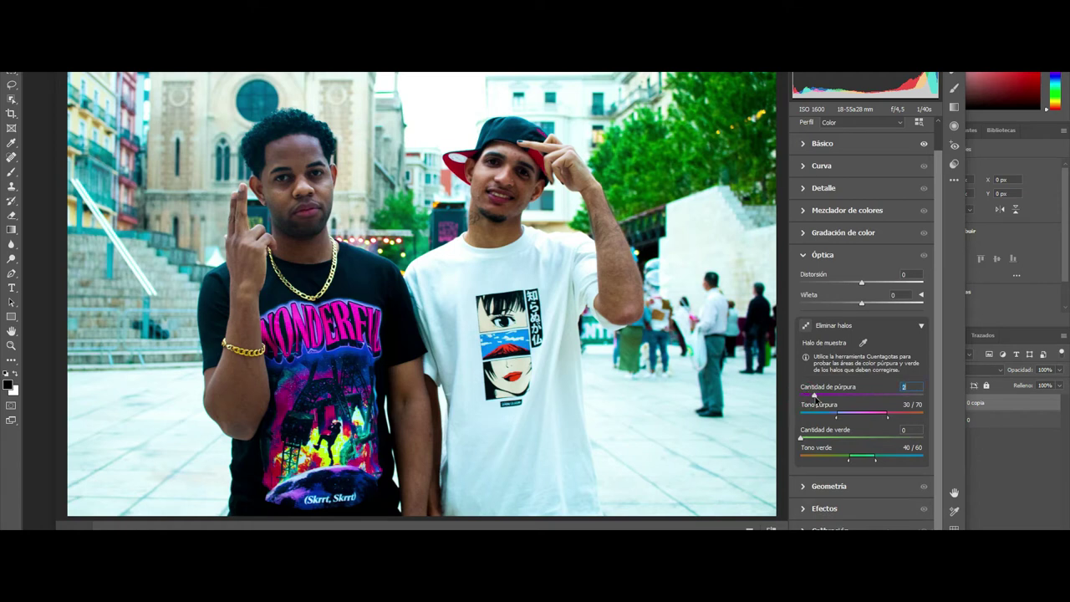
{"action": "left_click_drag", "start_coordinate": [802, 395], "coordinate": [947, 413]}
{"action": "type", "text": "0"}
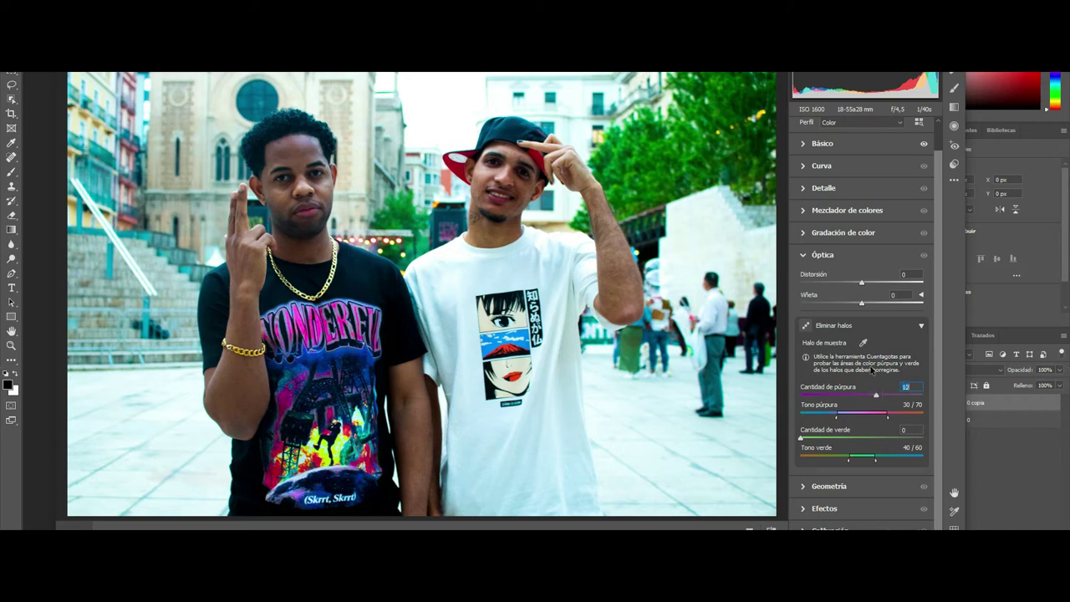
{"action": "type", "text": "0"}
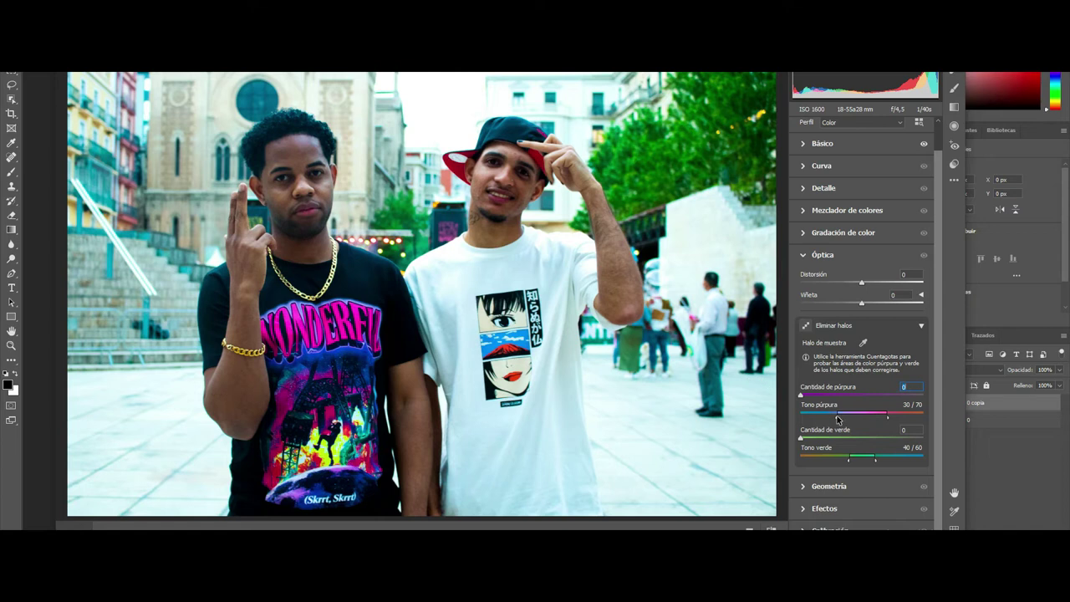
{"action": "mouse_move", "coordinate": [839, 418]}
{"action": "left_mouse_down"}
{"action": "mouse_move", "coordinate": [989, 418]}
{"action": "mouse_move", "coordinate": [643, 414]}
{"action": "left_mouse_up"}
{"action": "mouse_move", "coordinate": [801, 413]}
{"action": "left_mouse_down"}
{"action": "mouse_move", "coordinate": [829, 413]}
{"action": "mouse_move", "coordinate": [801, 415]}
{"action": "left_mouse_up"}
In Geometry manual transforms, test Vertical and Horizontal, resetting them to 0.
{"action": "left_click", "coordinate": [804, 486]}
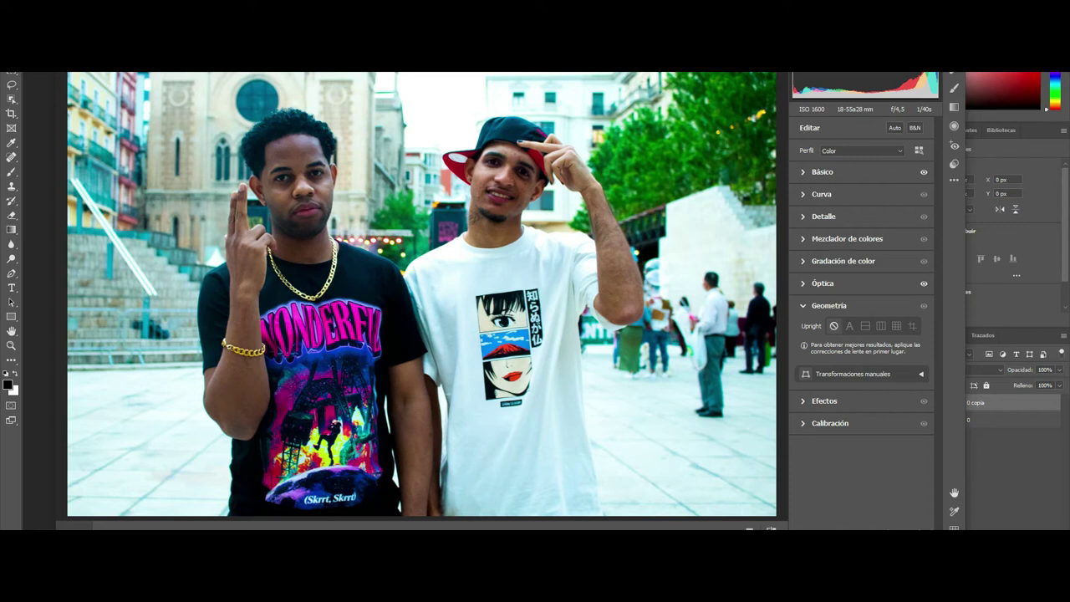
{"action": "left_click", "coordinate": [849, 377]}
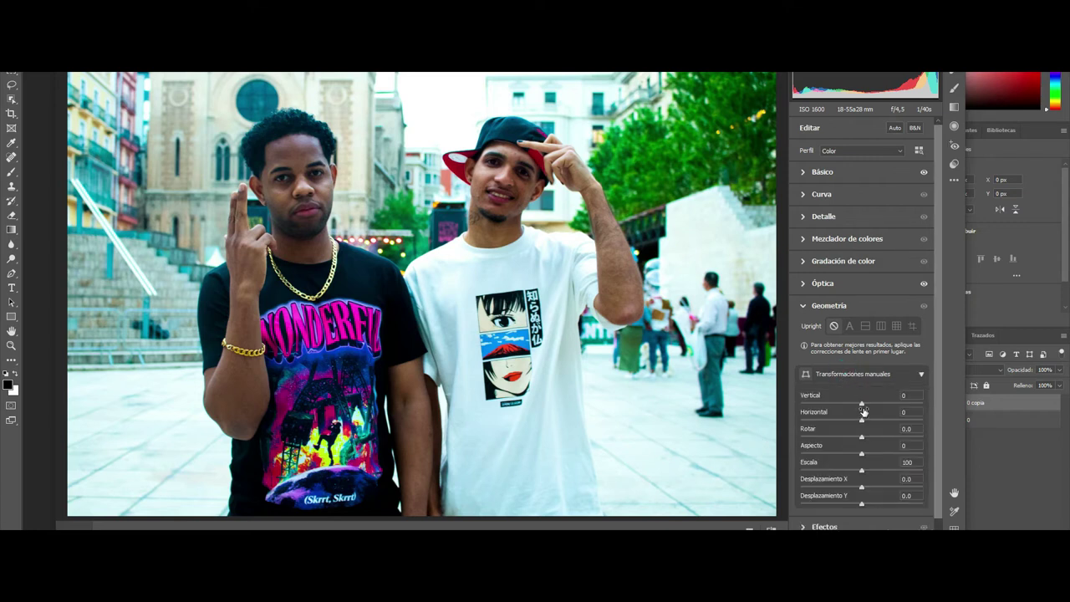
{"action": "left_click_drag", "start_coordinate": [861, 404], "coordinate": [862, 404]}
{"action": "mouse_move", "coordinate": [862, 420]}
{"action": "left_mouse_down"}
{"action": "mouse_move", "coordinate": [876, 420]}
{"action": "mouse_move", "coordinate": [820, 423]}
{"action": "mouse_move", "coordinate": [847, 427]}
{"action": "left_mouse_up"}
{"action": "left_click_drag", "start_coordinate": [852, 426], "coordinate": [902, 430]}
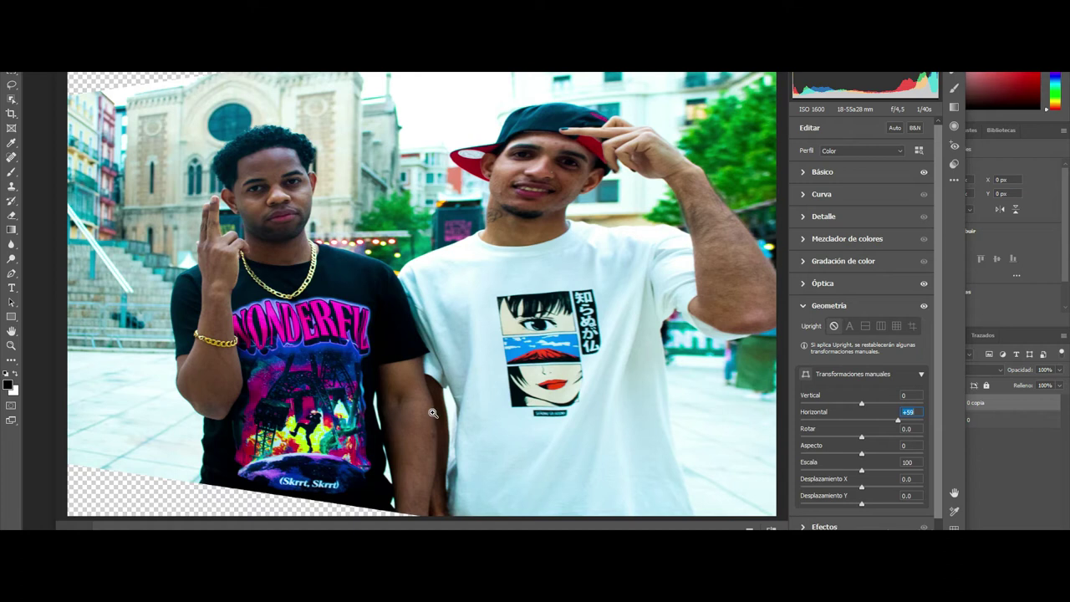
{"action": "type", "text": "0"}
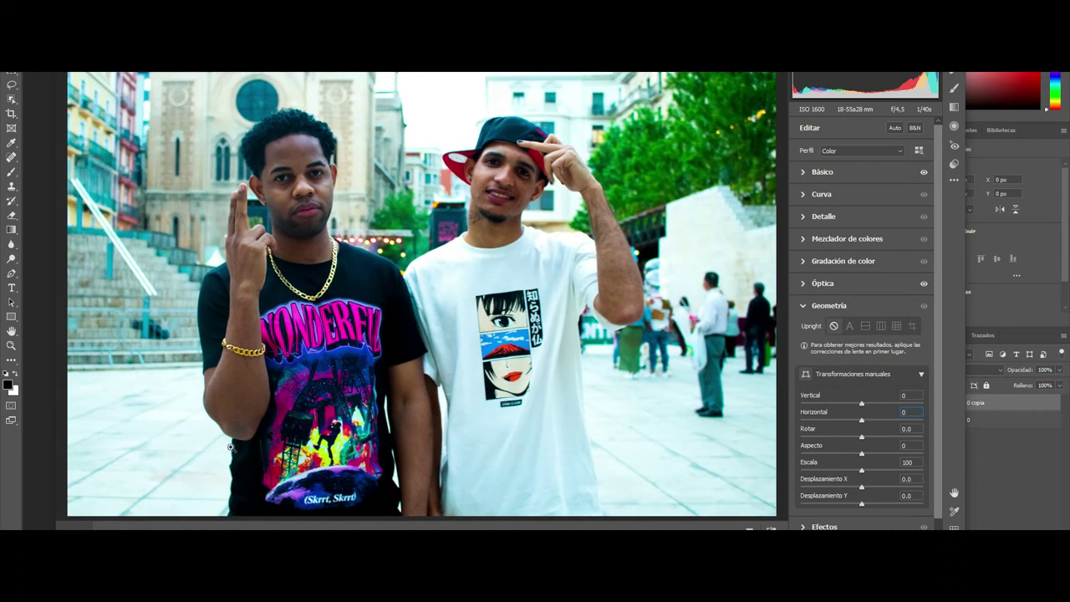
Try Rotate and Upright, leave Aspect at 0, and set Scale to 118.
{"action": "scroll", "coordinate": [586, 364], "scroll_direction": "down", "scroll_amount": 1}
{"action": "scroll", "coordinate": [711, 380], "scroll_direction": "down", "scroll_amount": 1}
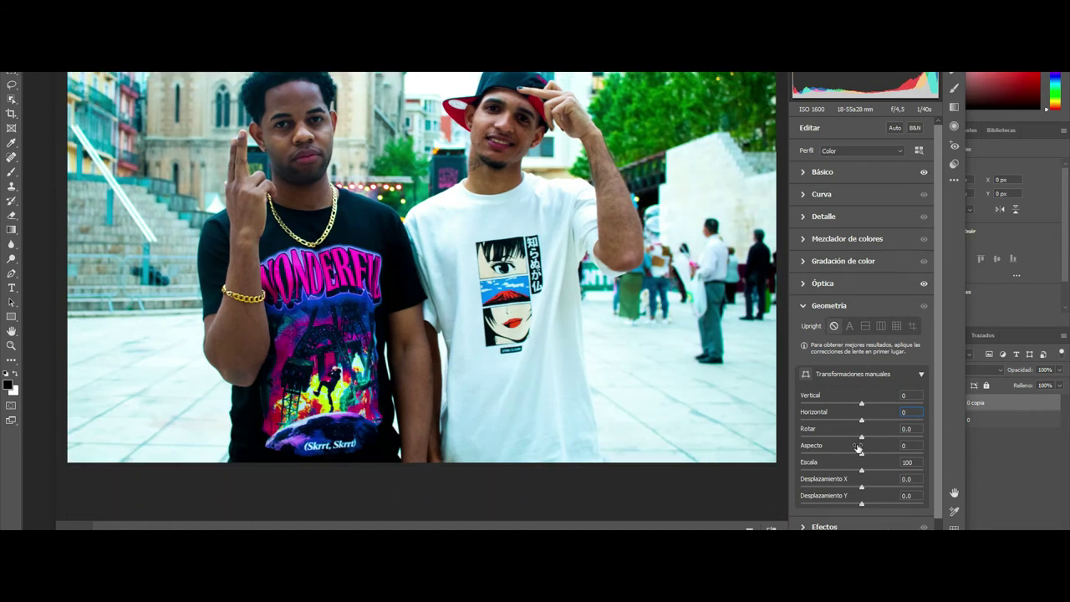
{"action": "left_click_drag", "start_coordinate": [862, 438], "coordinate": [870, 438]}
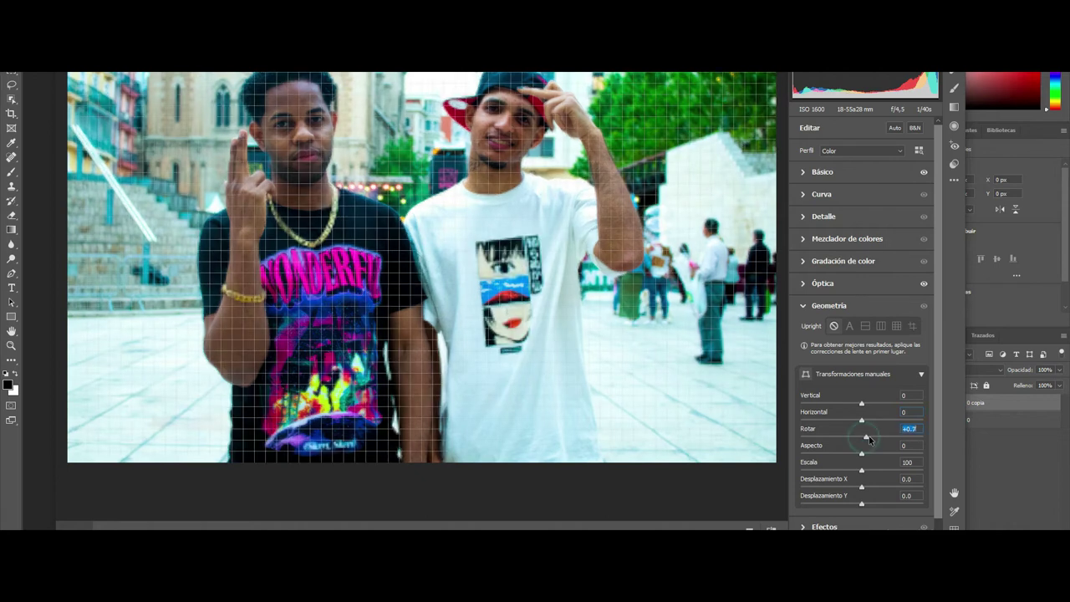
{"action": "left_click", "coordinate": [880, 326]}
{"action": "type", "text": "0"}
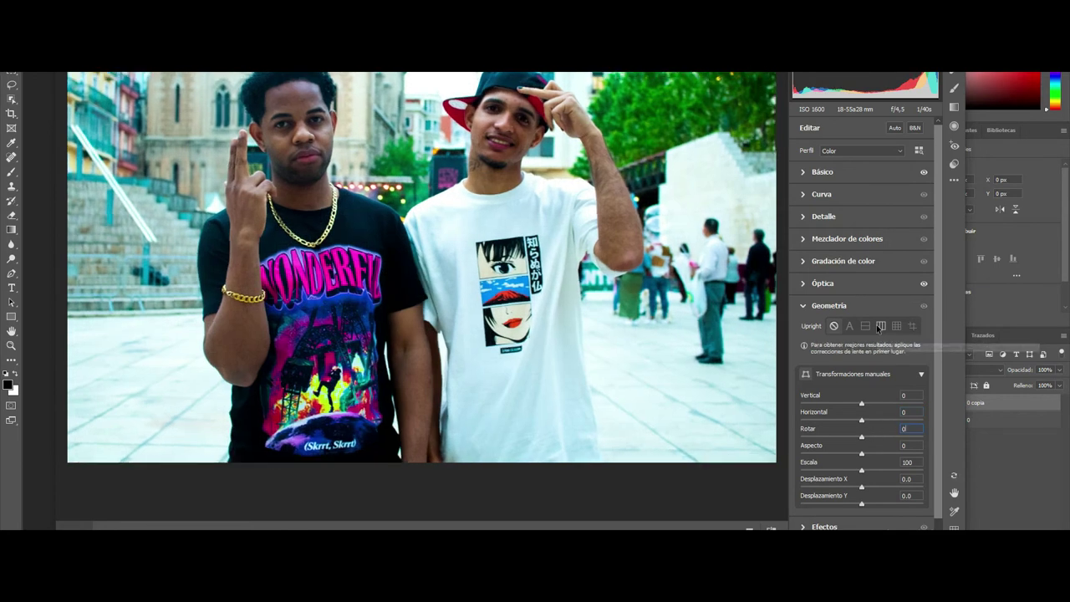
{"action": "mouse_move", "coordinate": [862, 454]}
{"action": "left_mouse_down"}
{"action": "mouse_move", "coordinate": [801, 451]}
{"action": "mouse_move", "coordinate": [878, 457]}
{"action": "mouse_move", "coordinate": [862, 454]}
{"action": "left_mouse_up"}
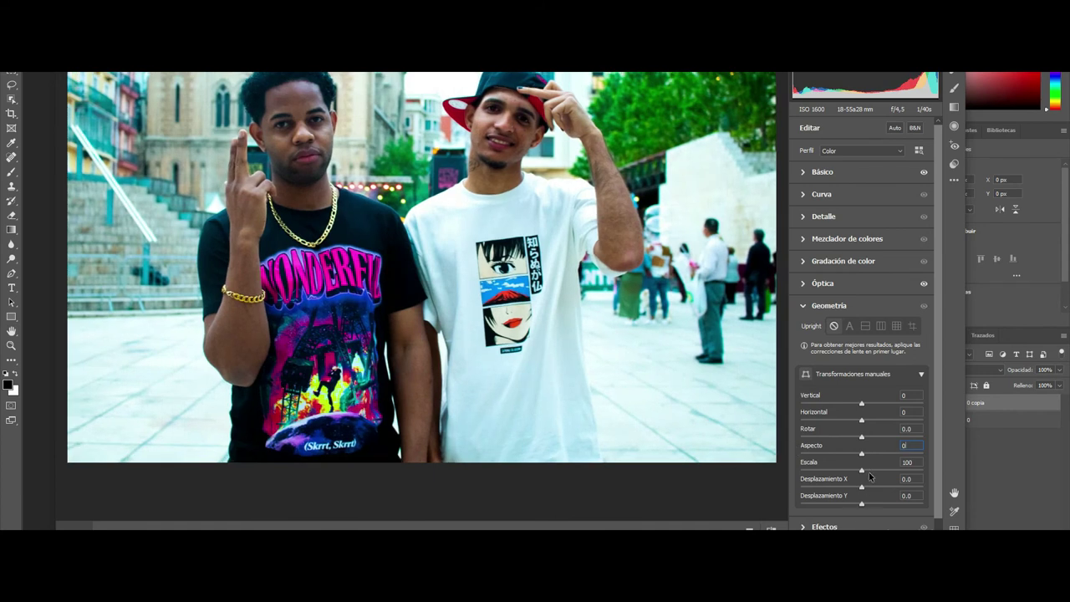
{"action": "left_click_drag", "start_coordinate": [862, 470], "coordinate": [896, 467]}
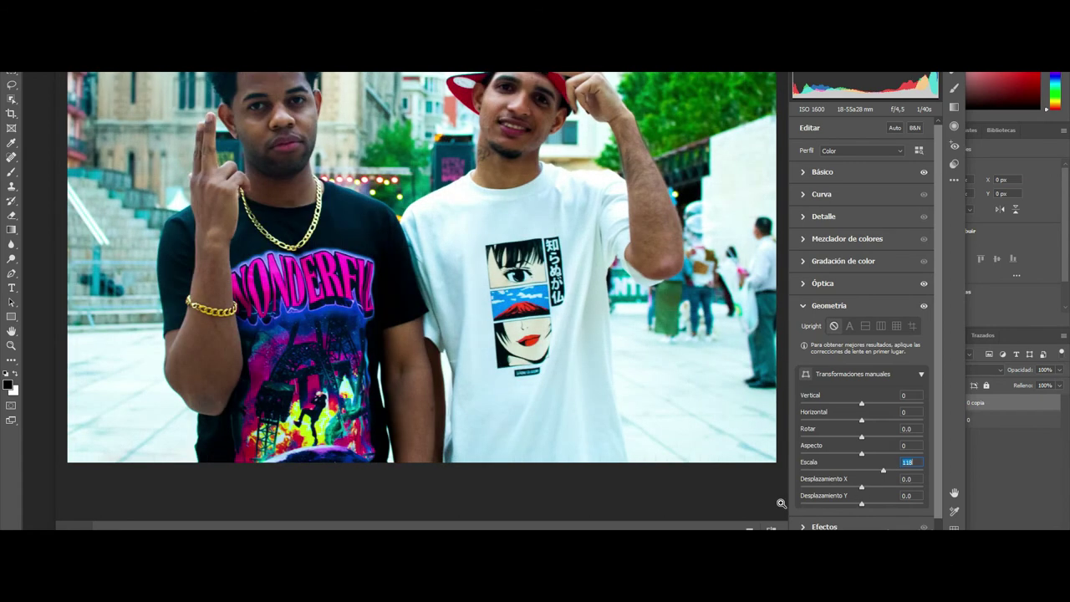
{"action": "type", "text": "0"}
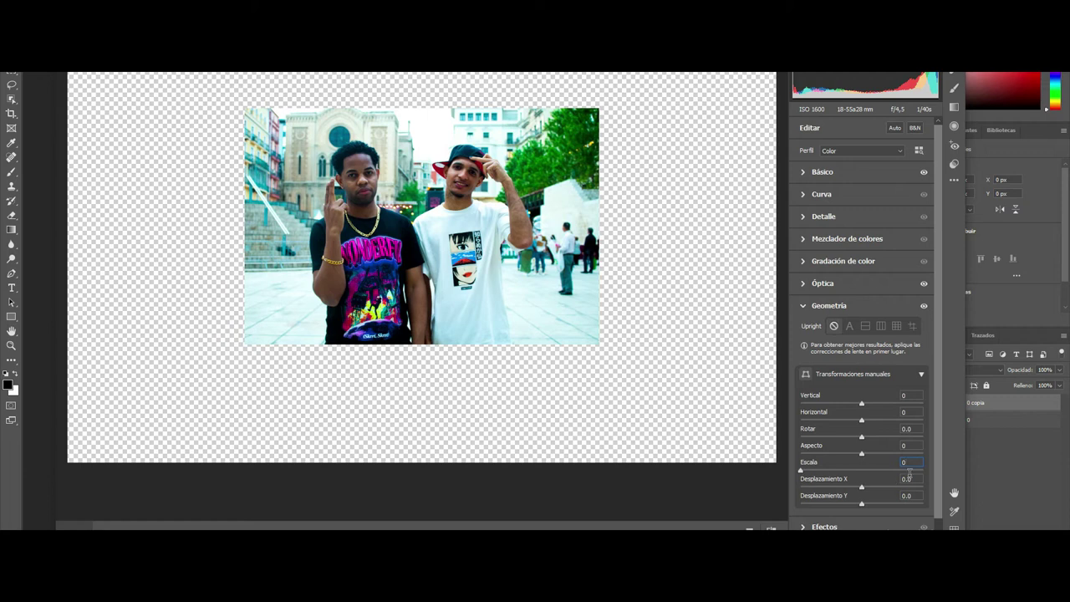
{"action": "key", "text": "Return"}
{"action": "left_click", "coordinate": [625, 336]}
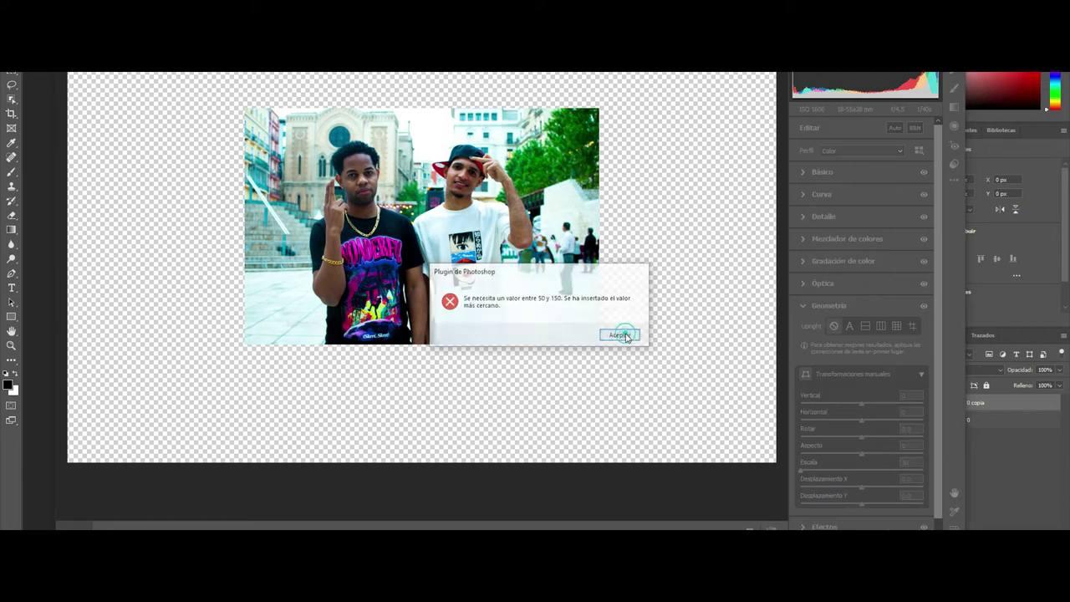
{"action": "type", "text": "118"}
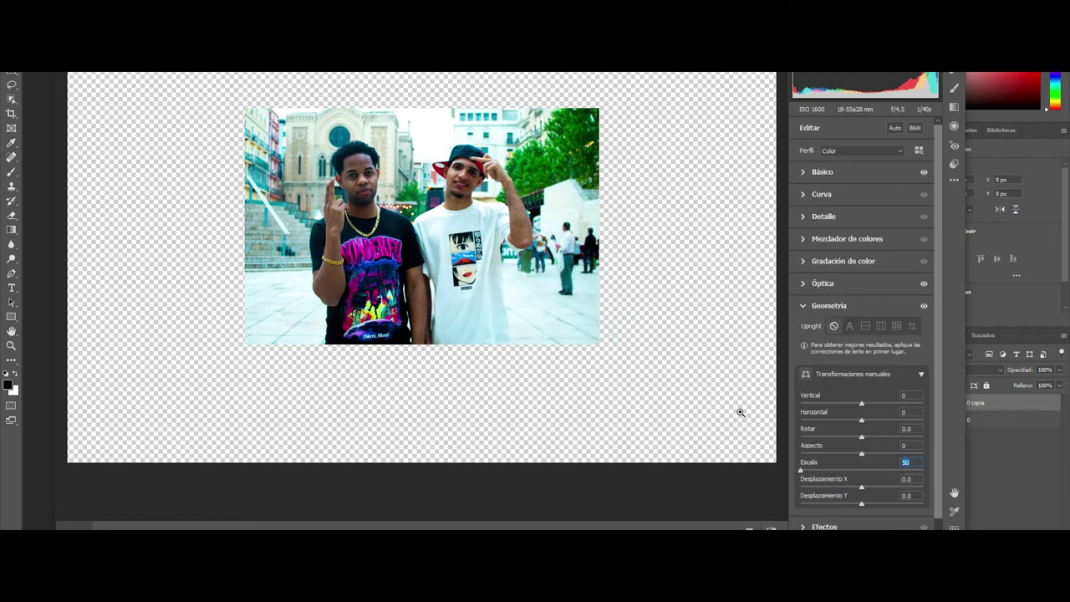
{"action": "key", "text": "Return"}
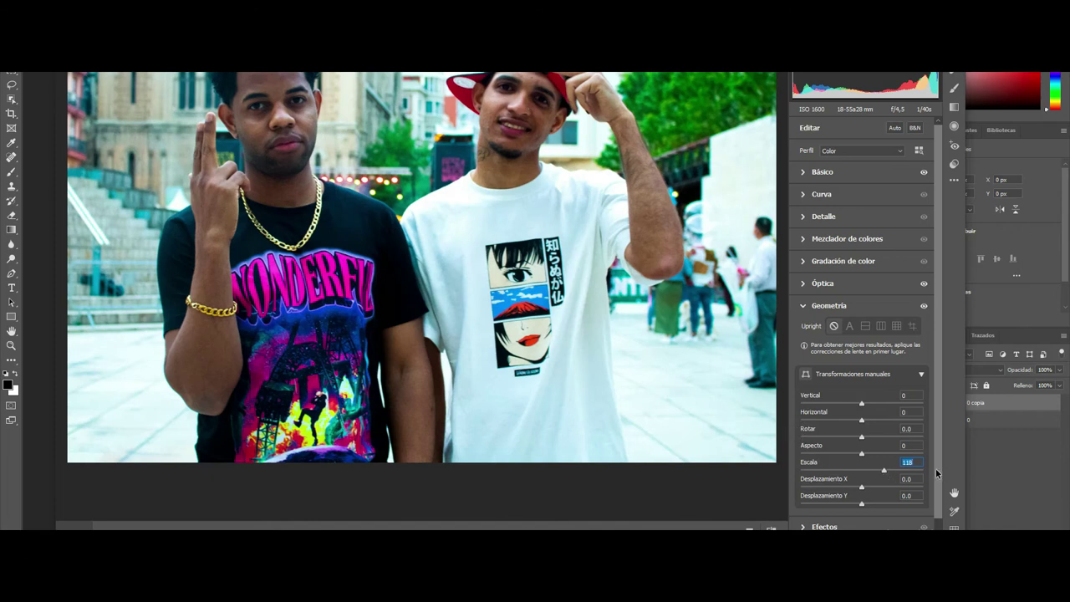
{"action": "left_click_drag", "start_coordinate": [935, 468], "coordinate": [940, 488]}
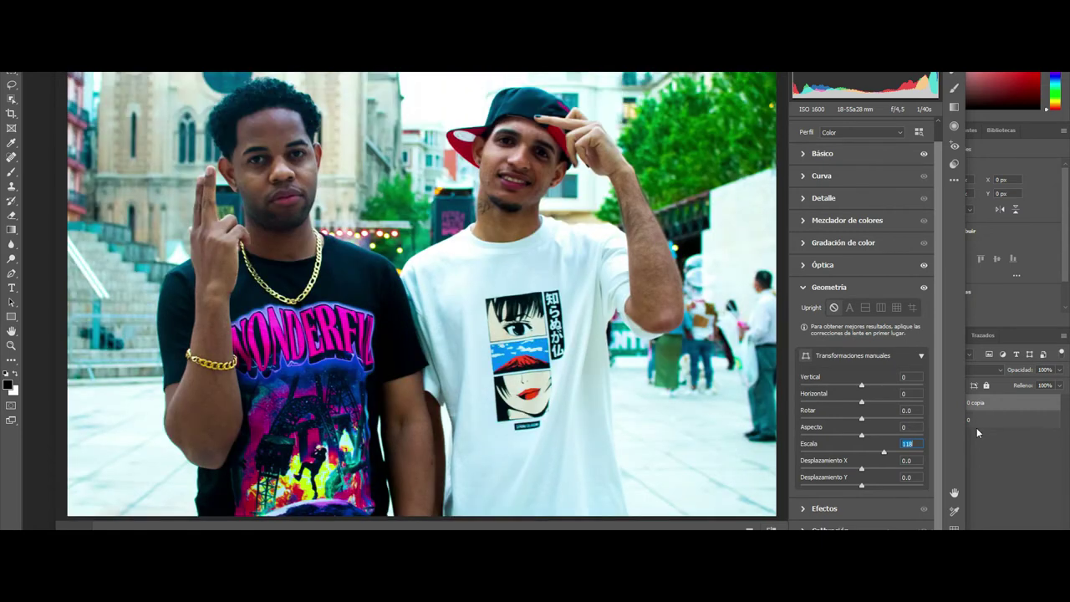
{"action": "left_click", "coordinate": [866, 475]}
{"action": "left_click_drag", "start_coordinate": [862, 473], "coordinate": [861, 470]}
Reset the Effects vignette to 0 and apply the Camera Raw grade to Capa 0 copia.
{"action": "left_click", "coordinate": [801, 511]}
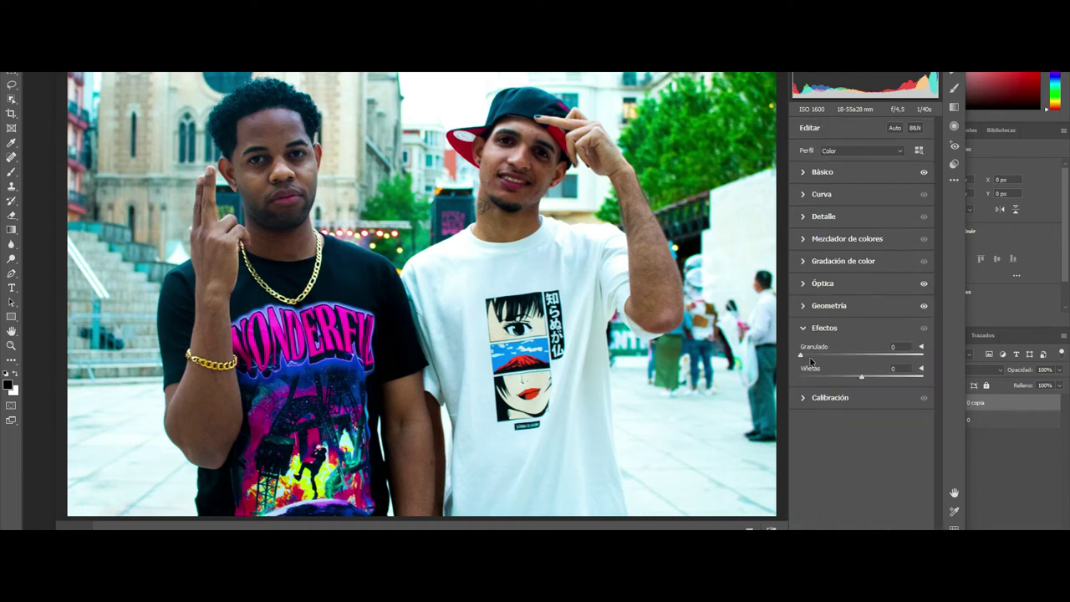
{"action": "left_click", "coordinate": [864, 382]}
{"action": "left_click", "coordinate": [865, 382]}
{"action": "mouse_move", "coordinate": [865, 380]}
{"action": "left_mouse_down"}
{"action": "mouse_move", "coordinate": [828, 382]}
{"action": "mouse_move", "coordinate": [840, 382]}
{"action": "left_mouse_up"}
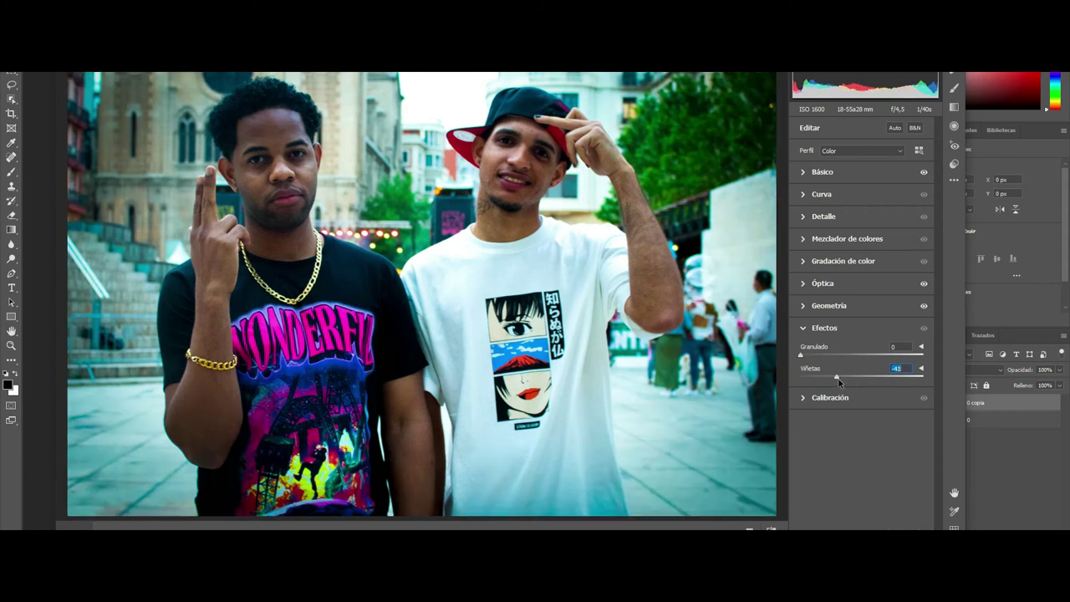
{"action": "left_click_drag", "start_coordinate": [841, 382], "coordinate": [931, 391]}
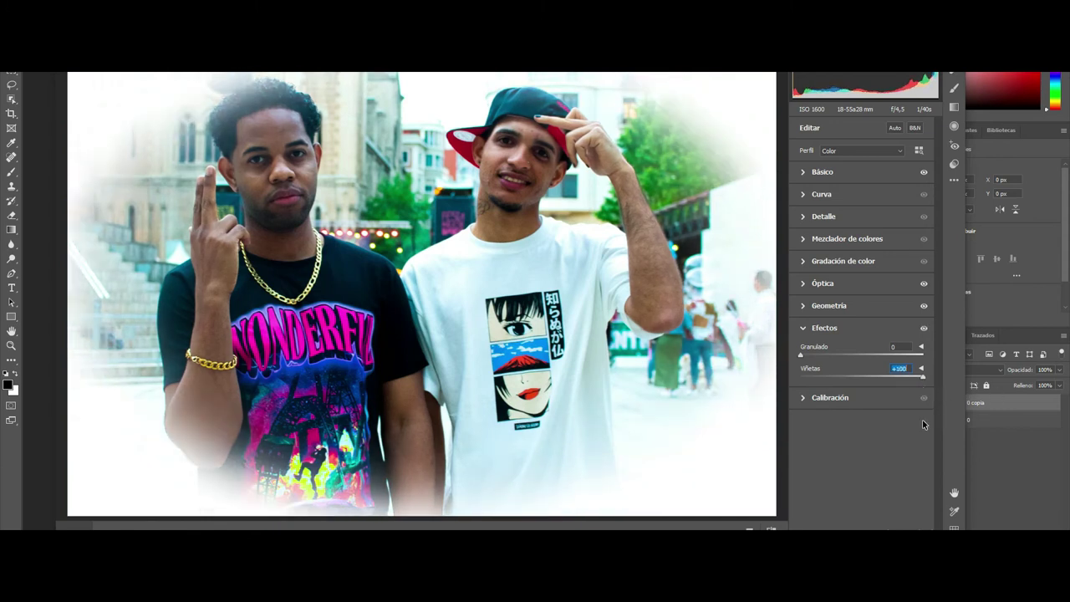
{"action": "type", "text": "0"}
{"action": "left_click", "coordinate": [849, 462]}
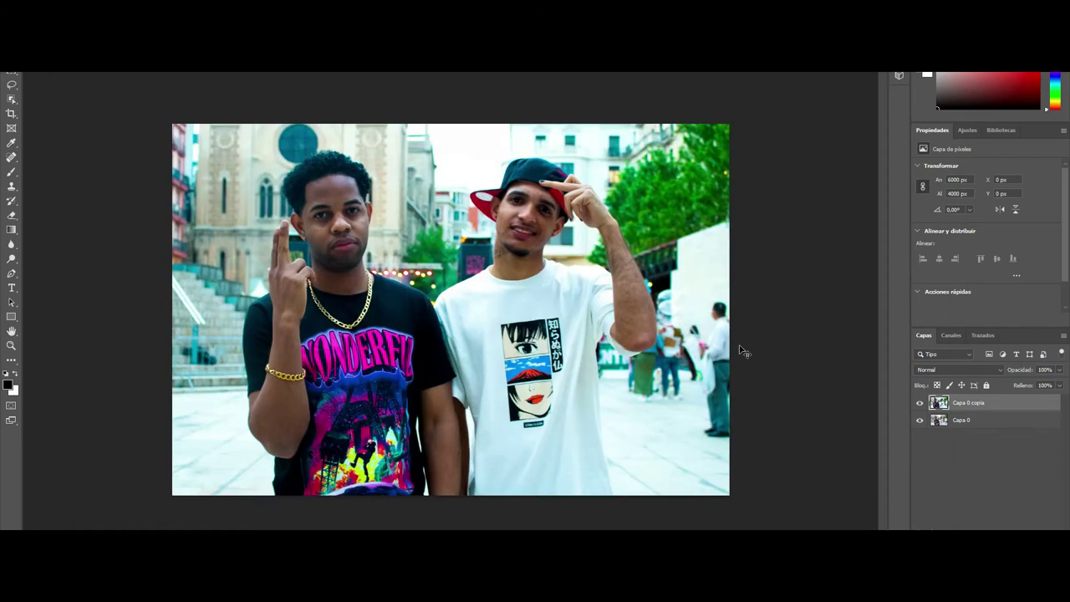
Toggle Capa 0 copia for a before/after comparison, then duplicate it as Capa 0 copia 2.
{"action": "left_click", "coordinate": [920, 402]}
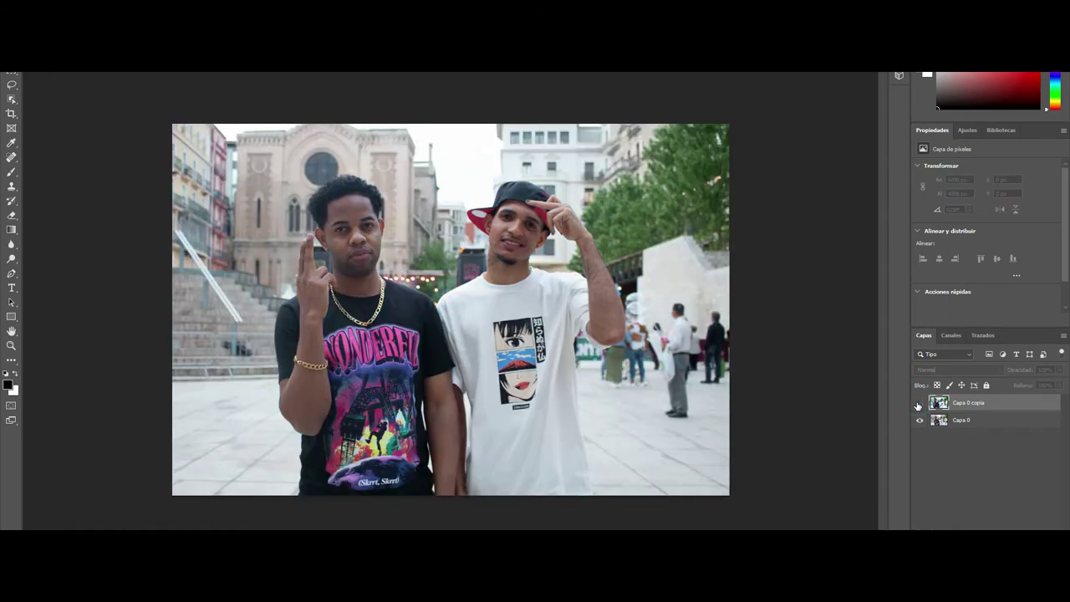
{"action": "left_click", "coordinate": [919, 403]}
{"action": "left_click", "coordinate": [919, 404]}
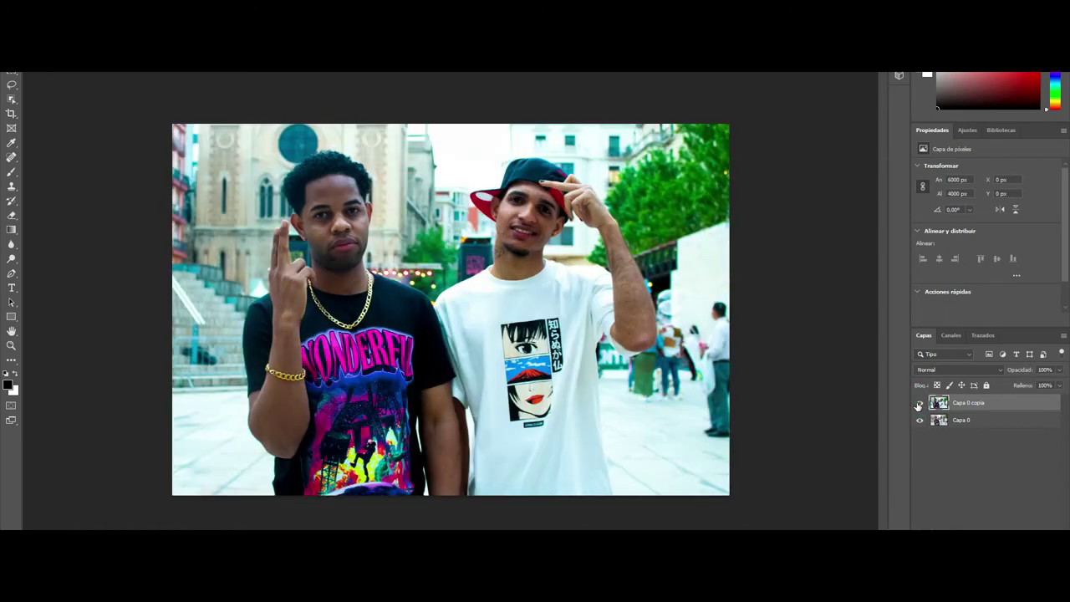
{"action": "left_click", "coordinate": [919, 404]}
{"action": "left_click", "coordinate": [920, 405]}
{"action": "key", "text": "ctrl+j"}
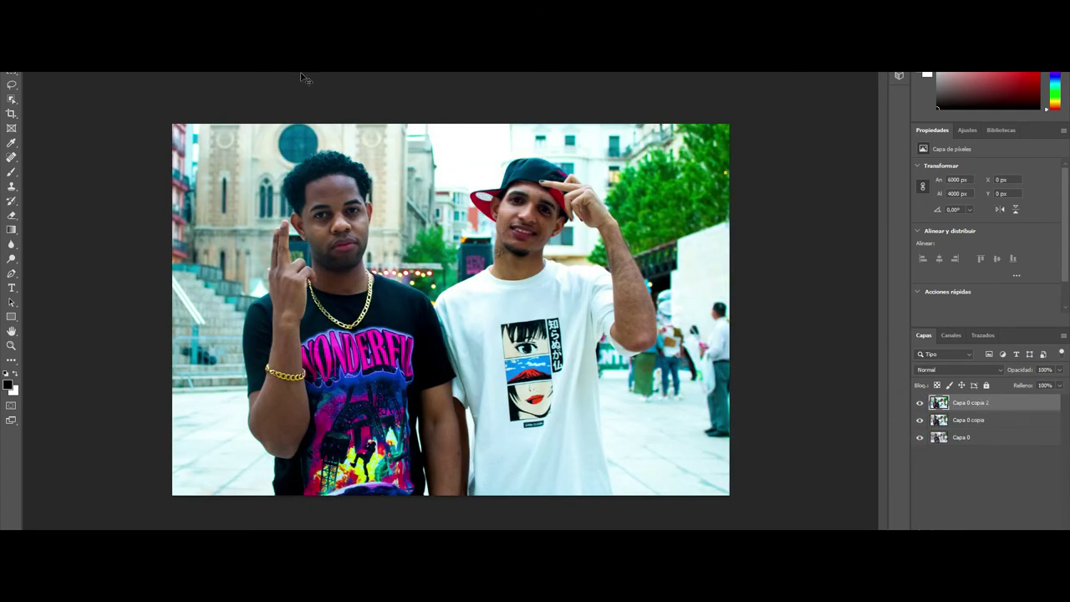
Apply Desenfoque gaussiano with a radius of 8,0 pixels to Capa 0 copia 2.
{"action": "left_click", "coordinate": [197, 65]}
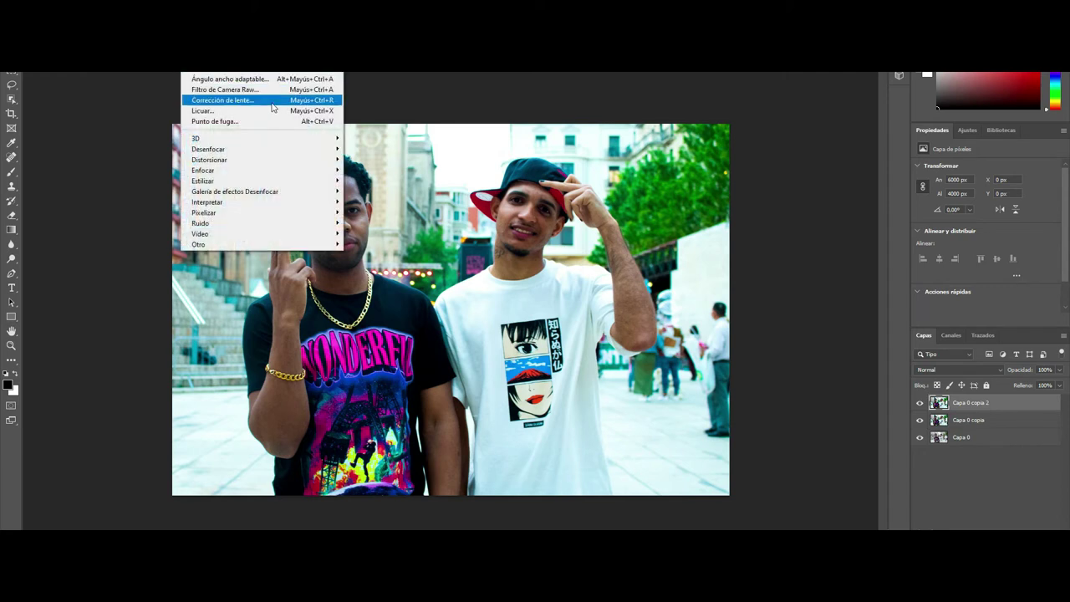
{"action": "left_click", "coordinate": [290, 137]}
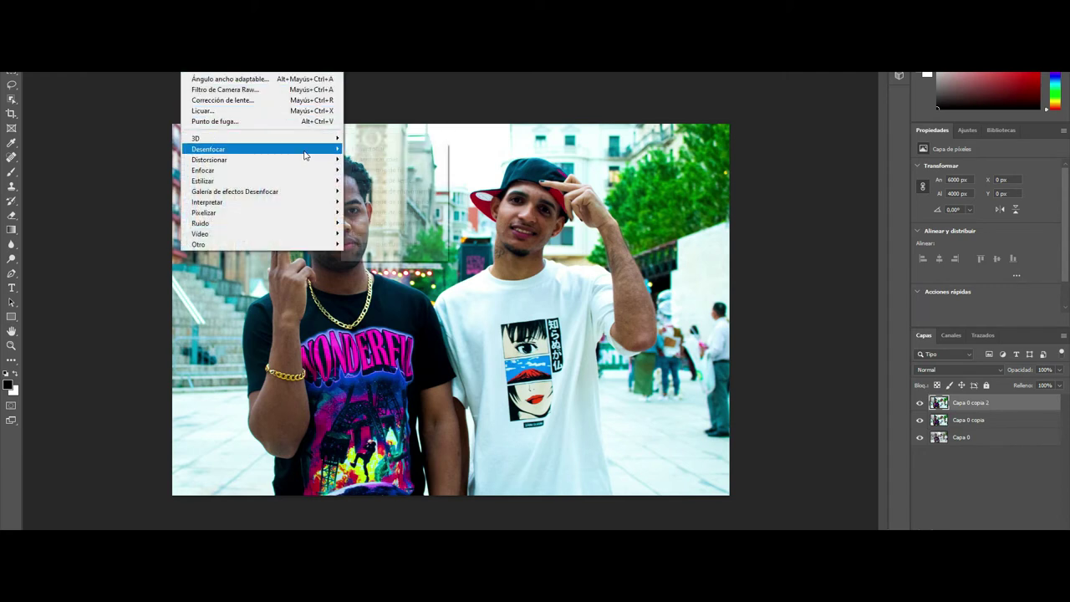
{"action": "mouse_move", "coordinate": [208, 149]}
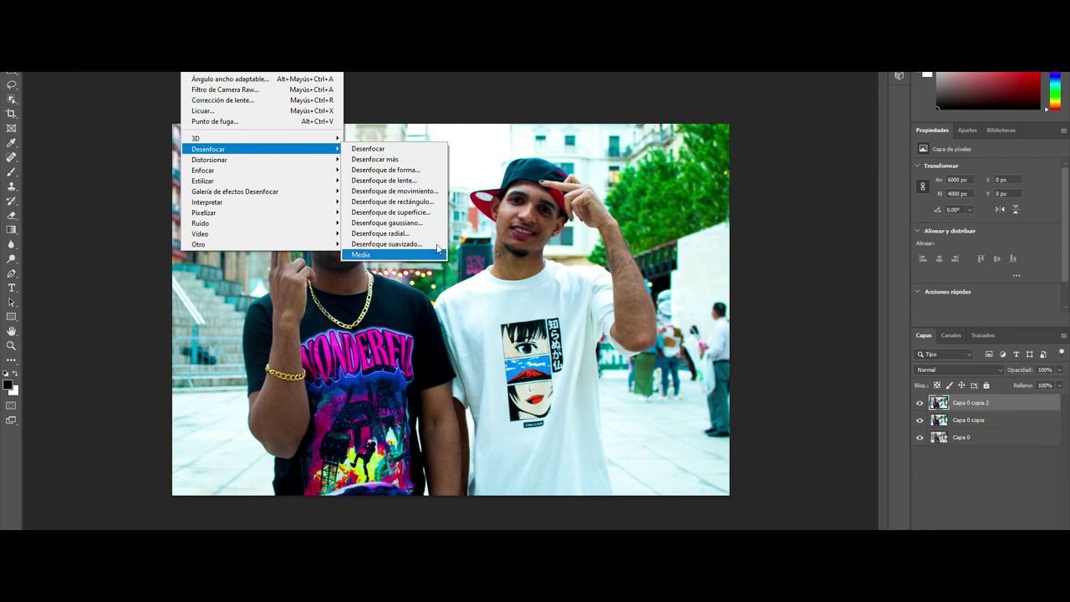
{"action": "left_click", "coordinate": [424, 224]}
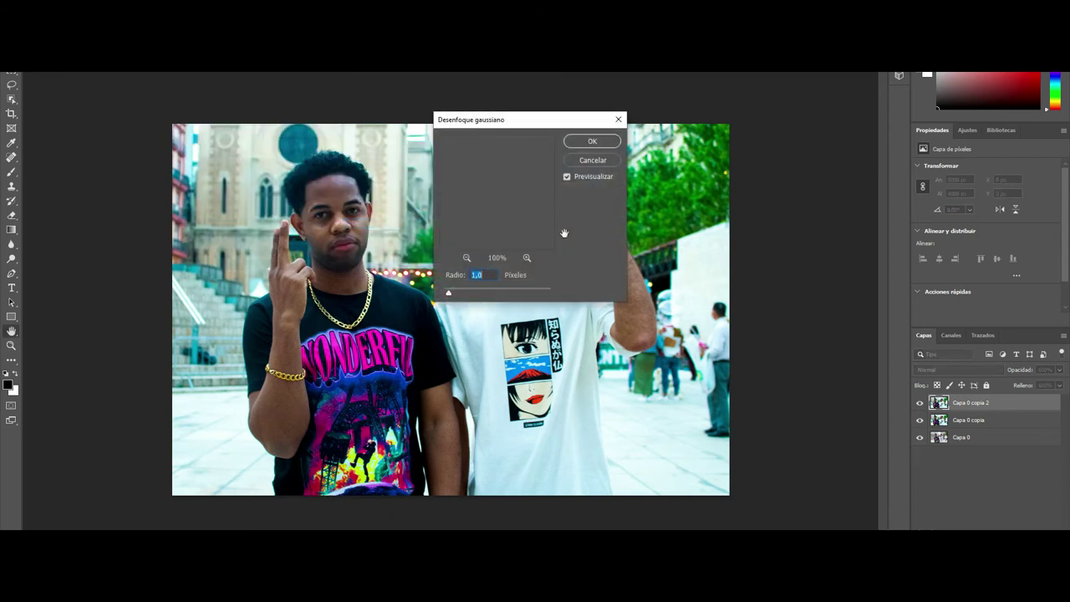
{"action": "left_click_drag", "start_coordinate": [451, 297], "coordinate": [465, 298]}
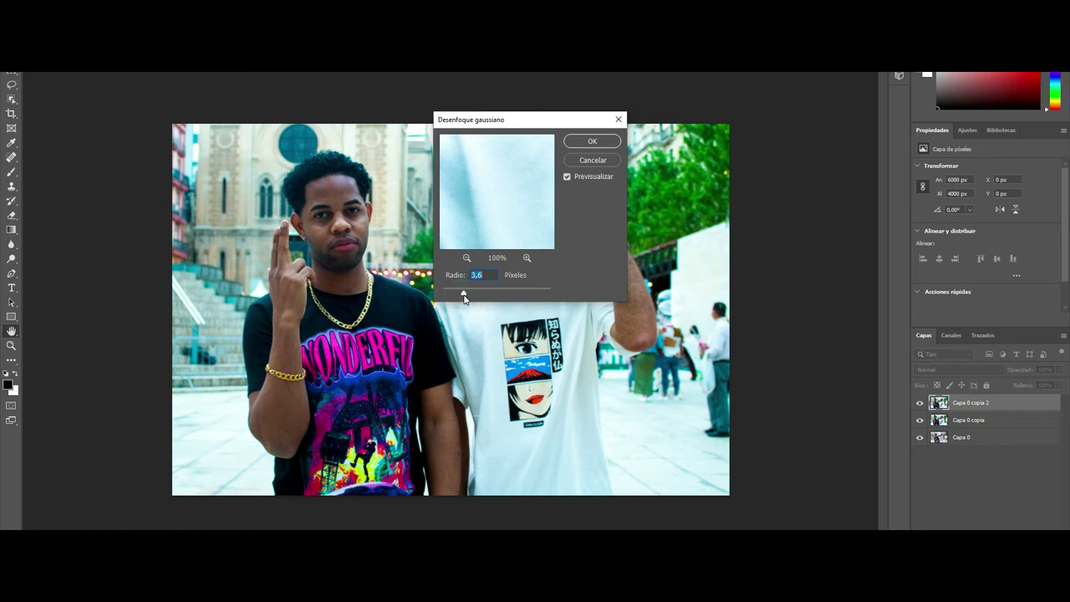
{"action": "left_click_drag", "start_coordinate": [465, 298], "coordinate": [491, 299]}
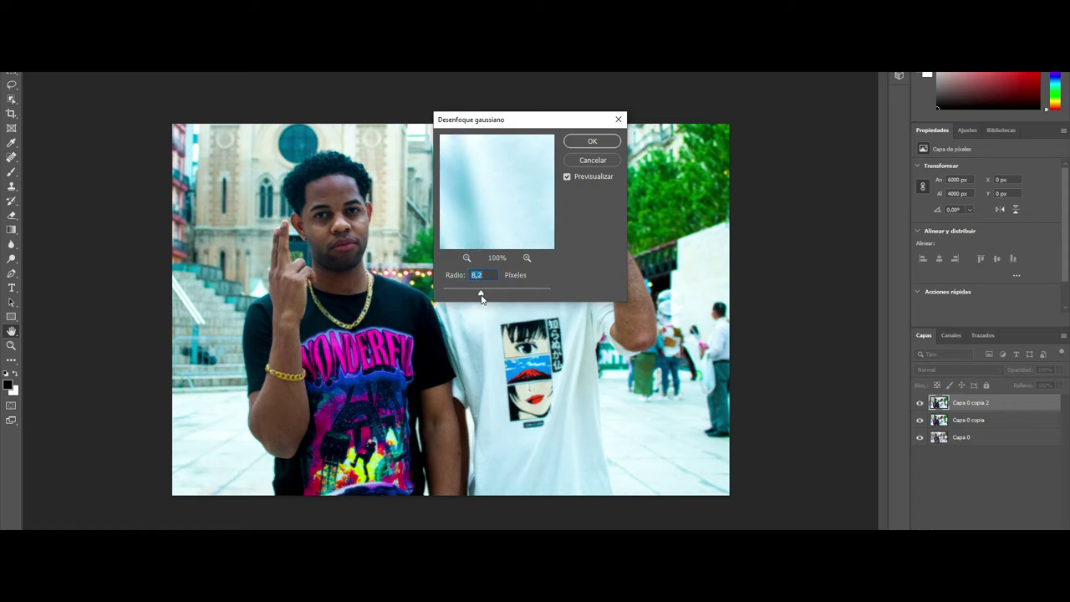
{"action": "left_click_drag", "start_coordinate": [485, 125], "coordinate": [748, 82]}
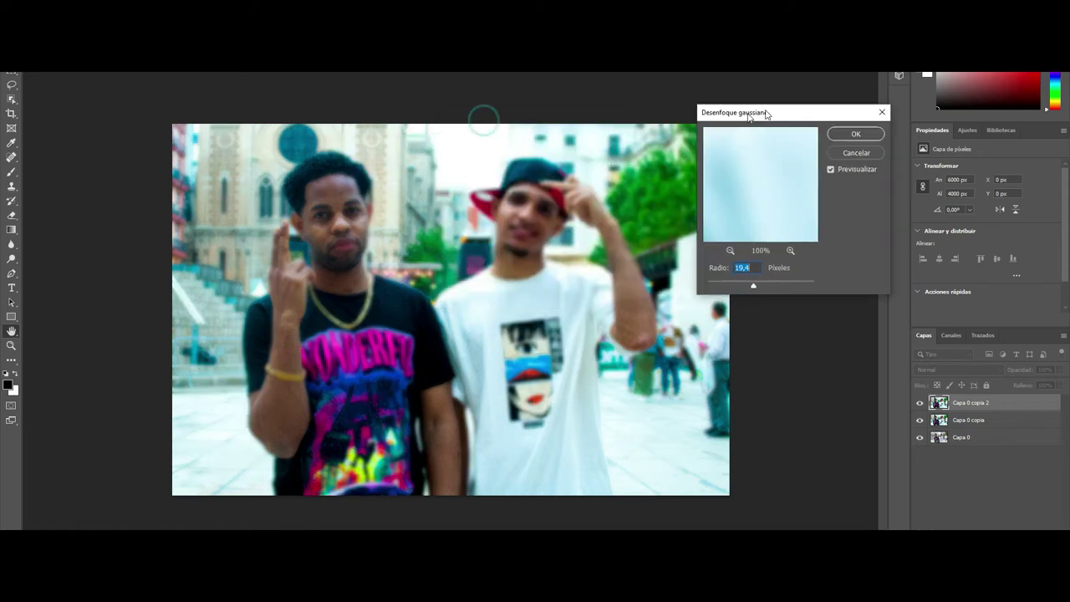
{"action": "left_click_drag", "start_coordinate": [752, 247], "coordinate": [745, 248]}
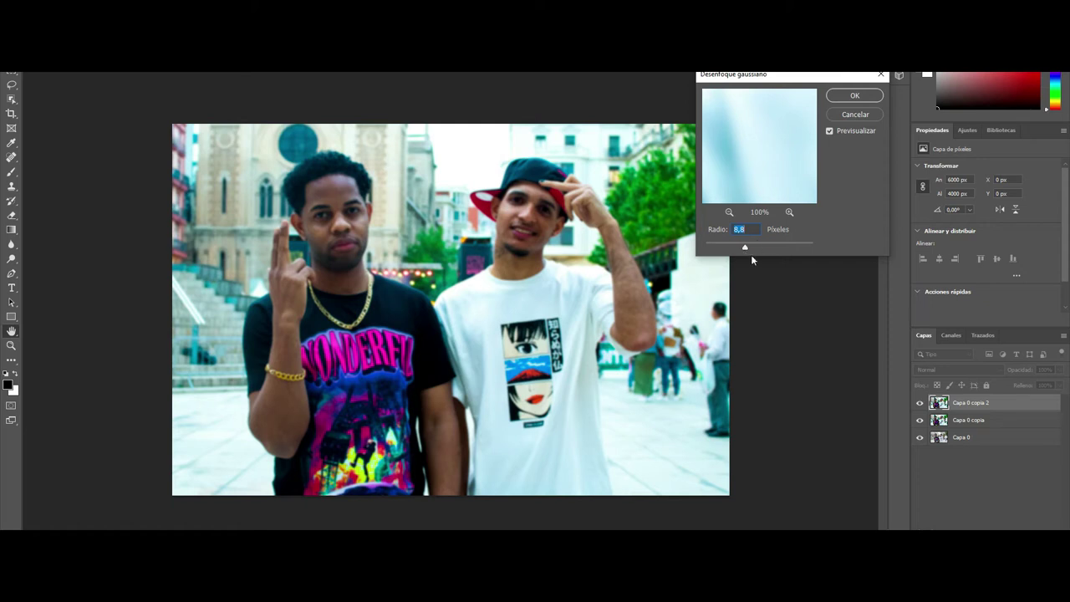
{"action": "left_click_drag", "start_coordinate": [746, 248], "coordinate": [743, 248]}
{"action": "left_click", "coordinate": [847, 97]}
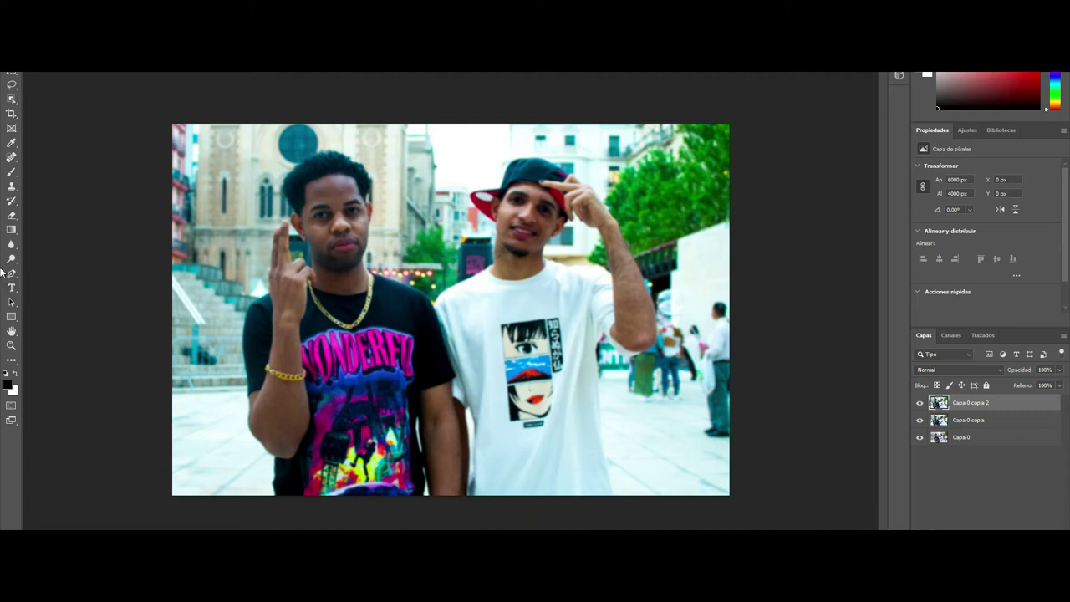
Look through the healing brush tools, then switch to the Eraser tool.
{"action": "left_click", "coordinate": [14, 156]}
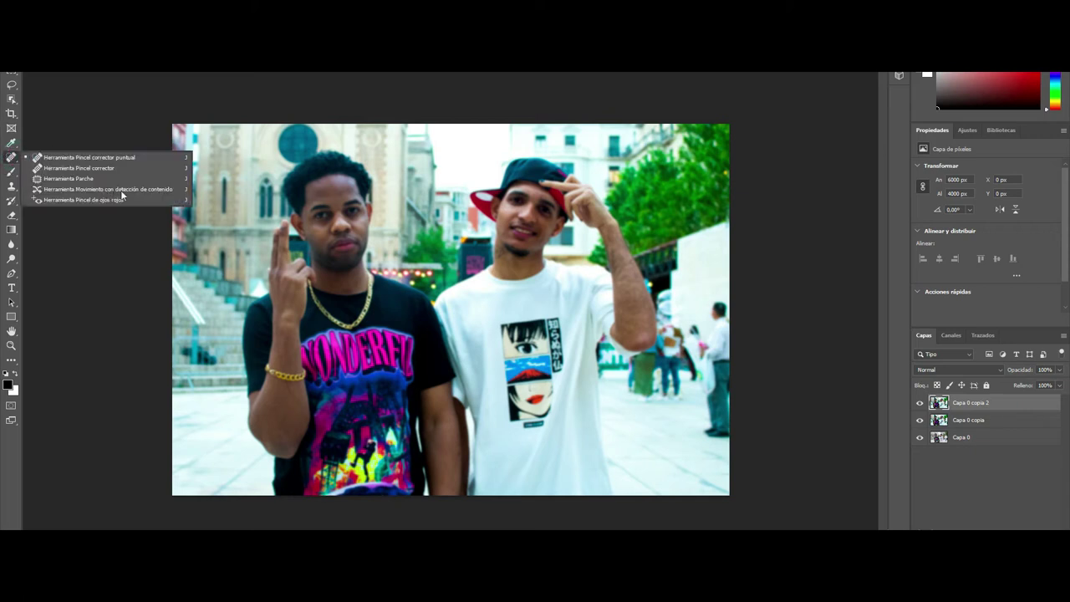
{"action": "left_click", "coordinate": [120, 190]}
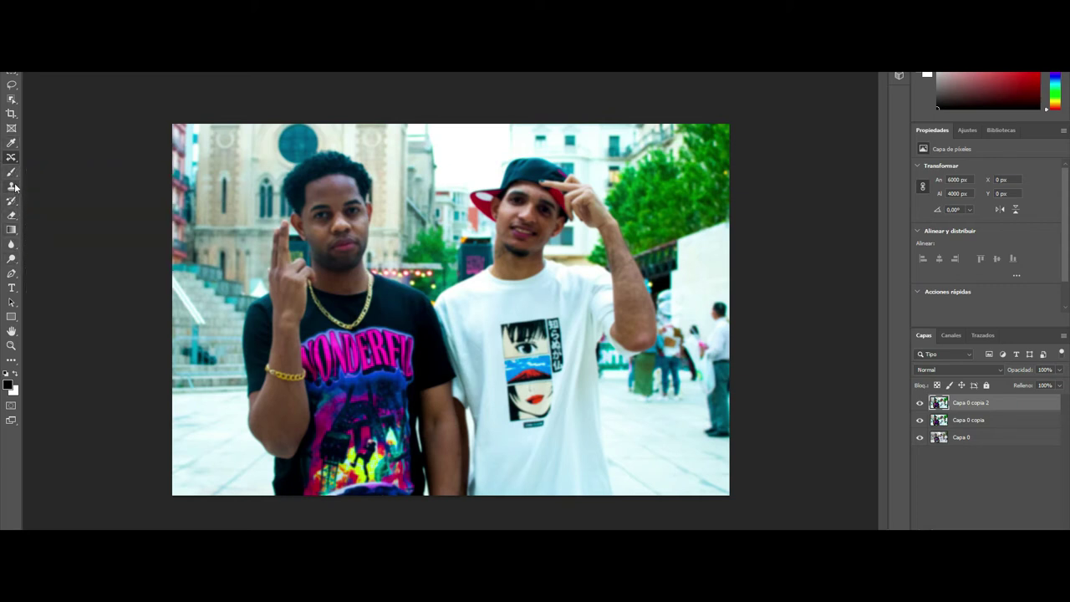
{"action": "right_click", "coordinate": [11, 163]}
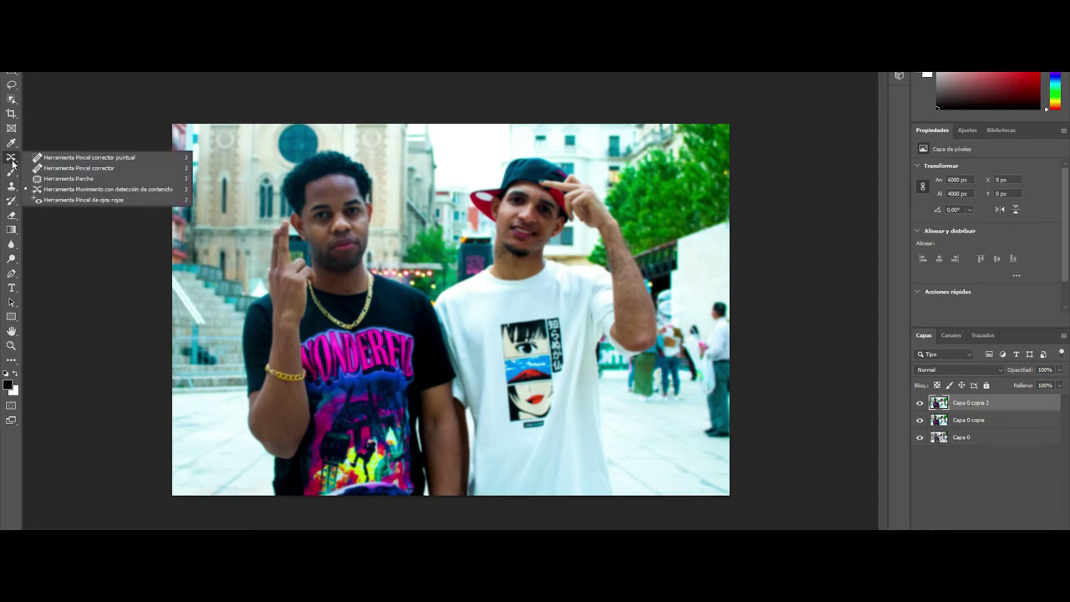
{"action": "left_click", "coordinate": [12, 163]}
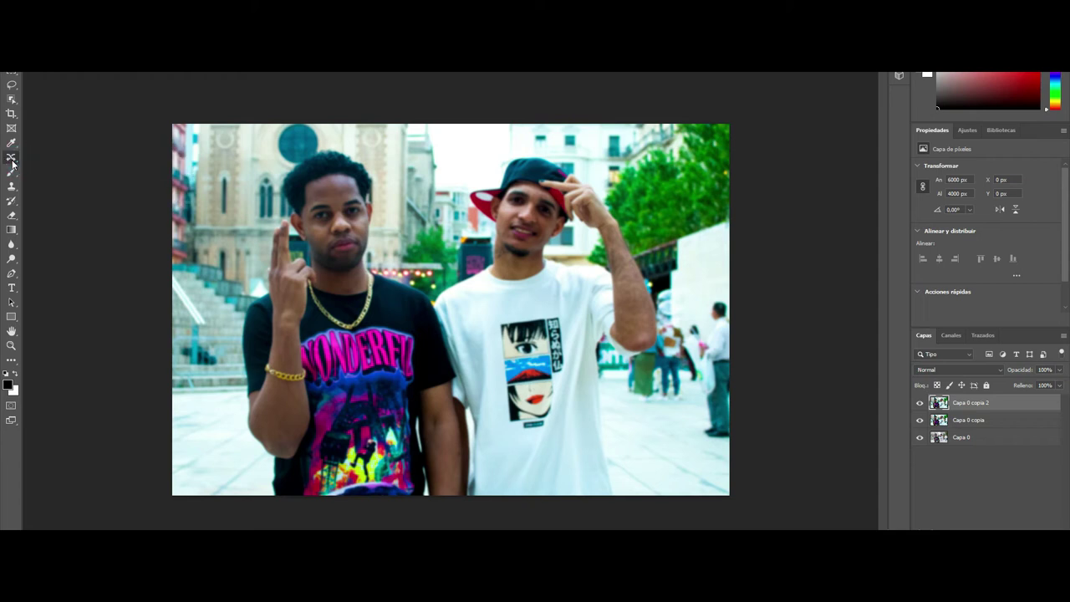
{"action": "left_click", "coordinate": [11, 216]}
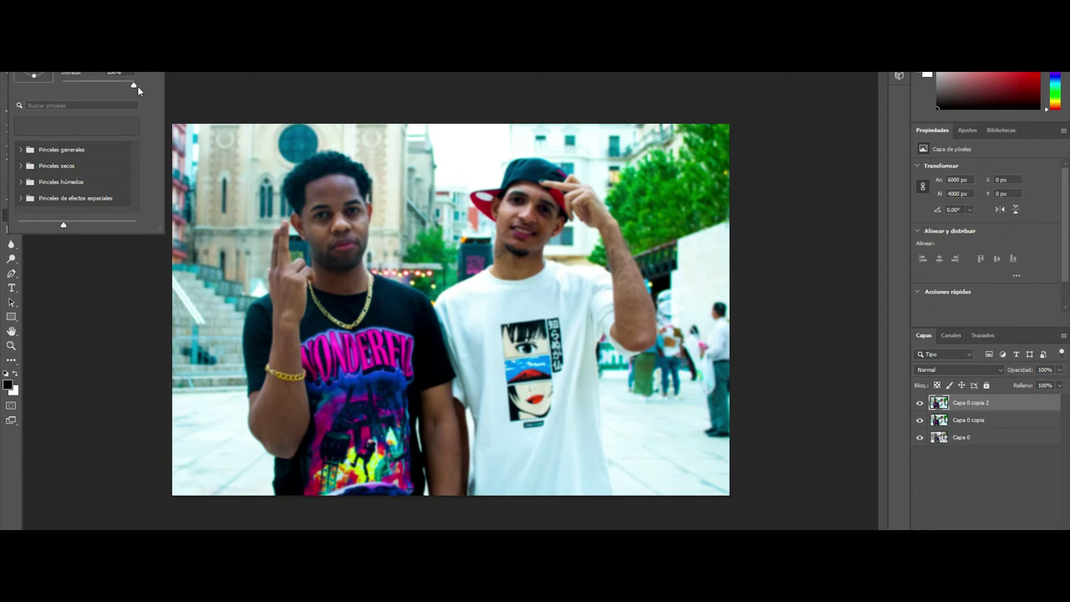
Set the eraser's brush hardness in the preset picker.
{"action": "left_click", "coordinate": [133, 85]}
{"action": "key", "text": "Return"}
{"action": "left_click", "coordinate": [357, 313]}
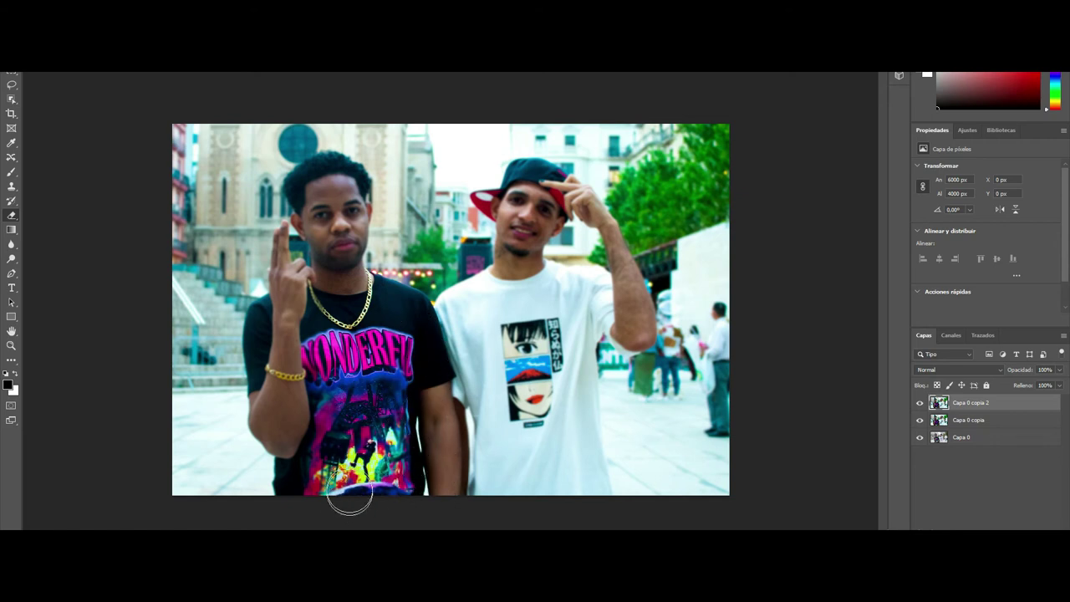
Erase the blur over the left man's wrist and along his forearm.
{"action": "left_click", "coordinate": [281, 311]}
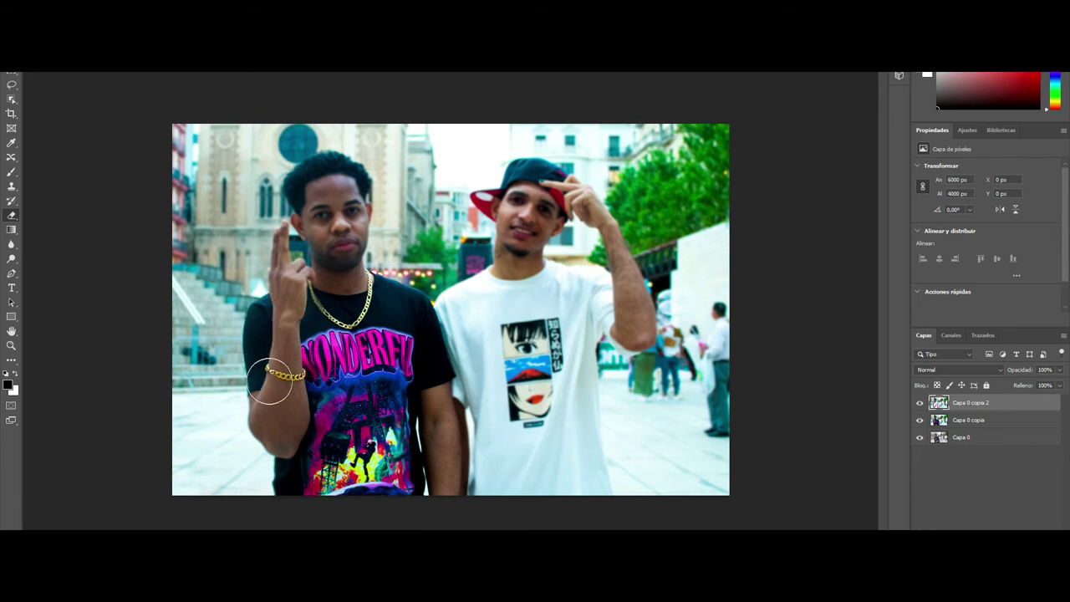
{"action": "left_click", "coordinate": [274, 426]}
{"action": "left_click_drag", "start_coordinate": [286, 436], "coordinate": [294, 474]}
Zoom out with Vista > Reducir to see the whole photo.
{"action": "left_click", "coordinate": [194, 66]}
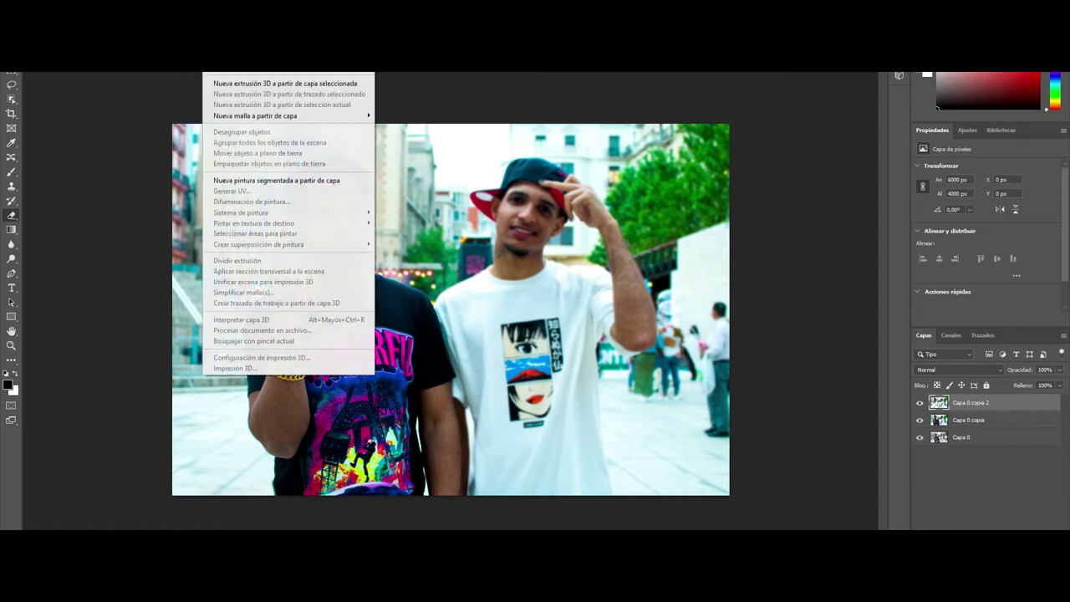
{"action": "left_click", "coordinate": [230, 65]}
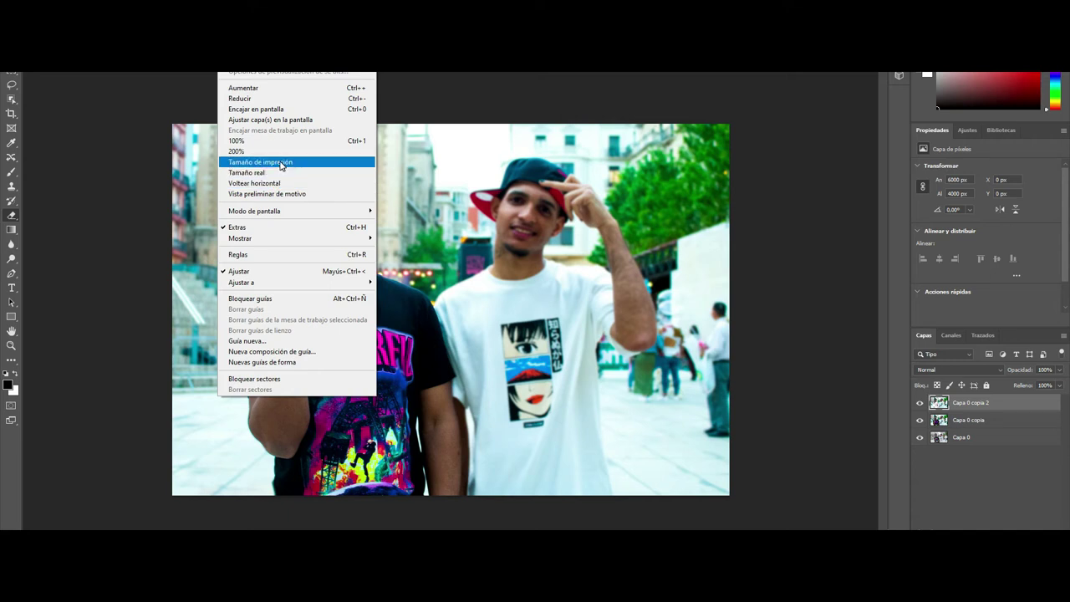
{"action": "left_click", "coordinate": [278, 100]}
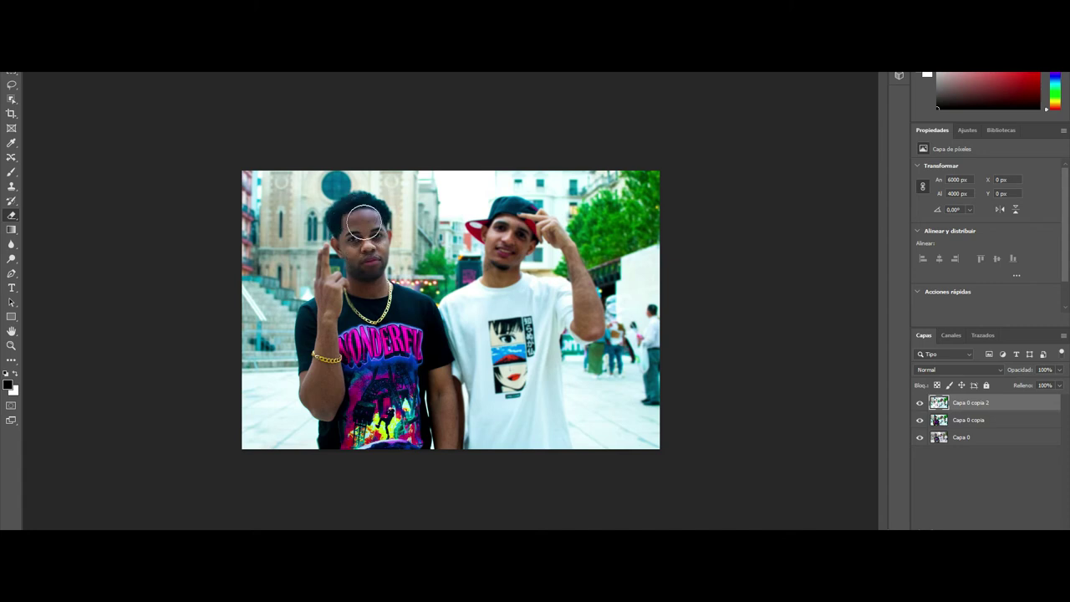
Erase the blur over the left man's face and show the Navegador panel.
{"action": "left_click_drag", "start_coordinate": [368, 255], "coordinate": [366, 234]}
{"action": "left_click", "coordinate": [226, 64]}
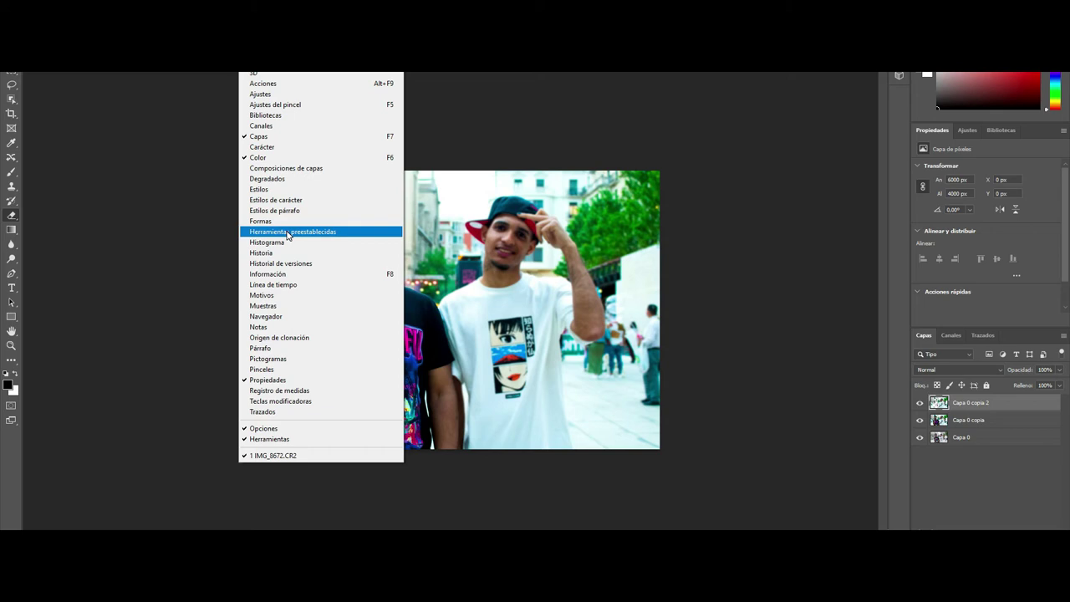
{"action": "left_click", "coordinate": [296, 319]}
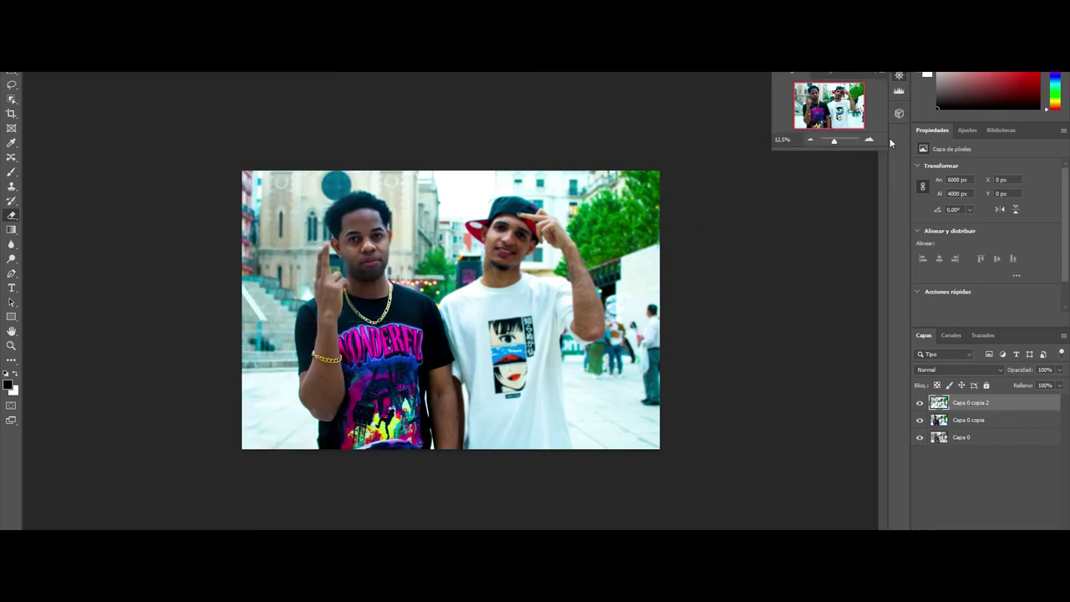
Zoom in on the left man's face and test an eye-corner erase, then undo it.
{"action": "left_click_drag", "start_coordinate": [834, 143], "coordinate": [838, 142]}
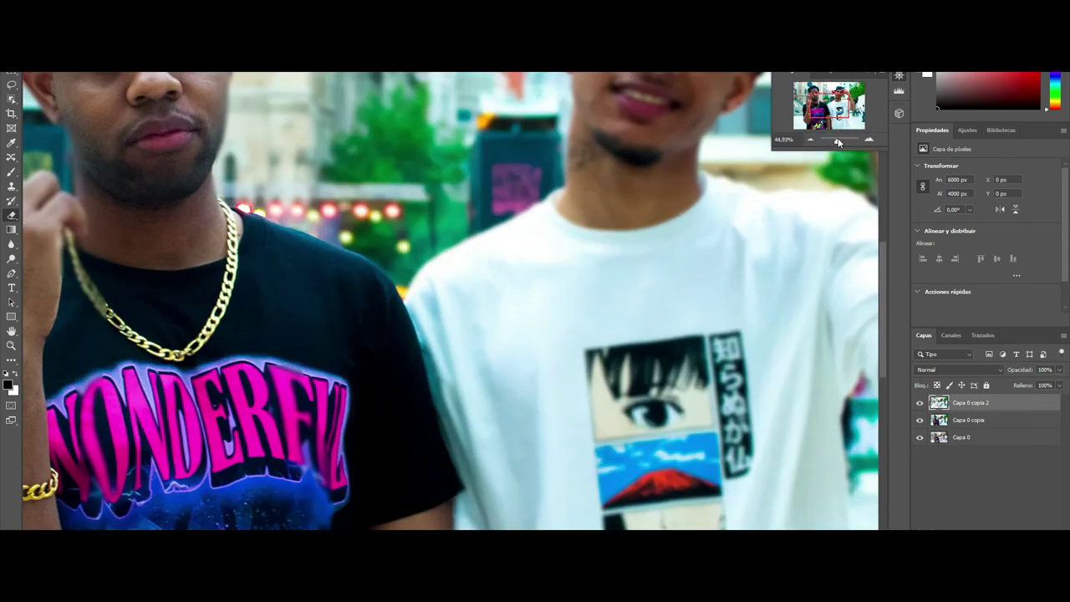
{"action": "left_click_drag", "start_coordinate": [836, 105], "coordinate": [828, 96]}
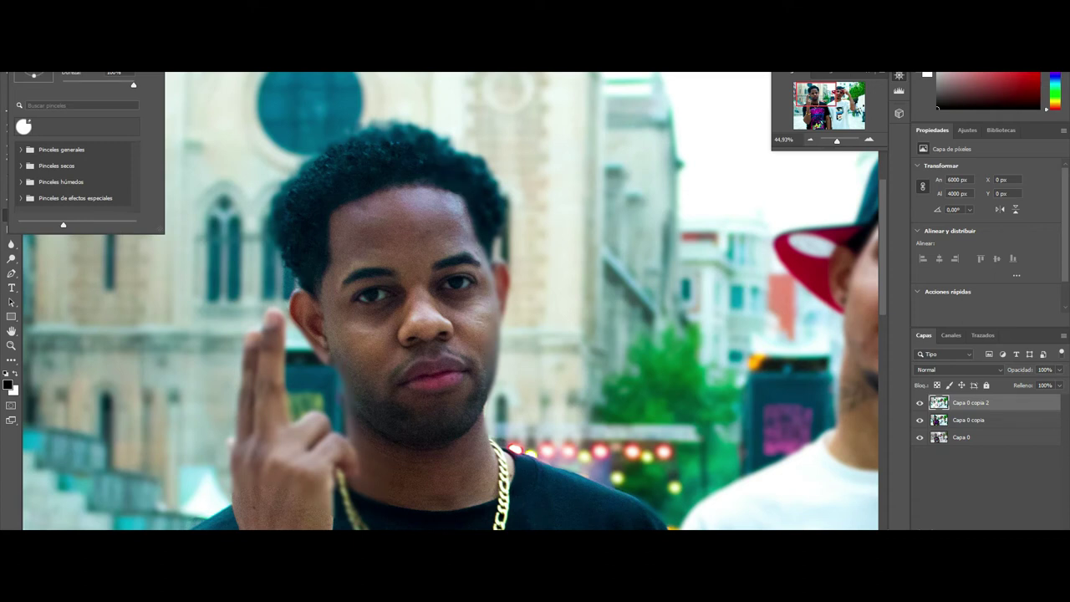
{"action": "left_click", "coordinate": [383, 148]}
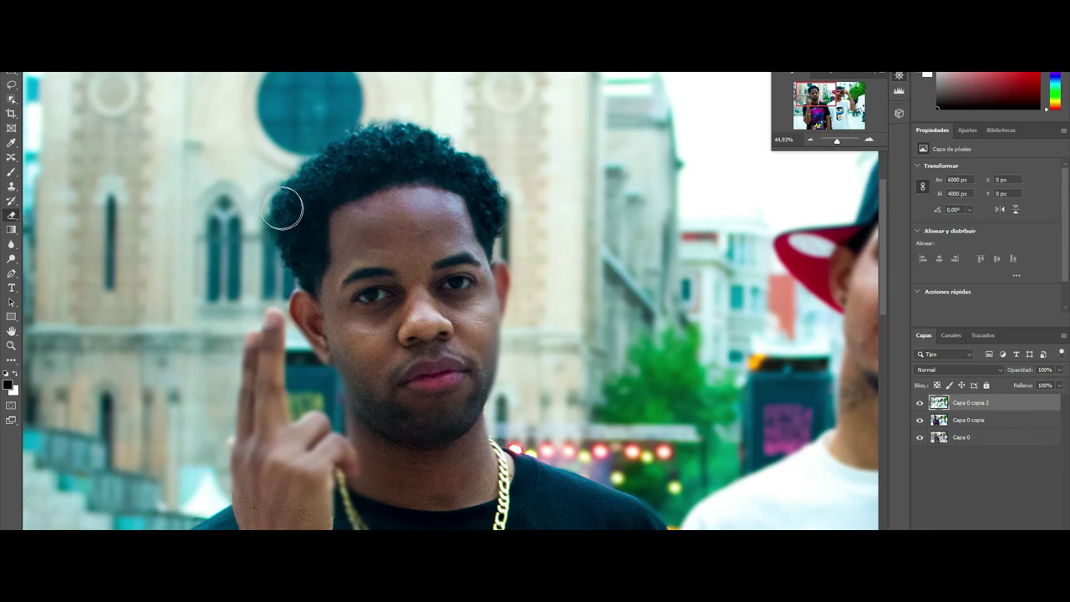
{"action": "left_click", "coordinate": [33, 59]}
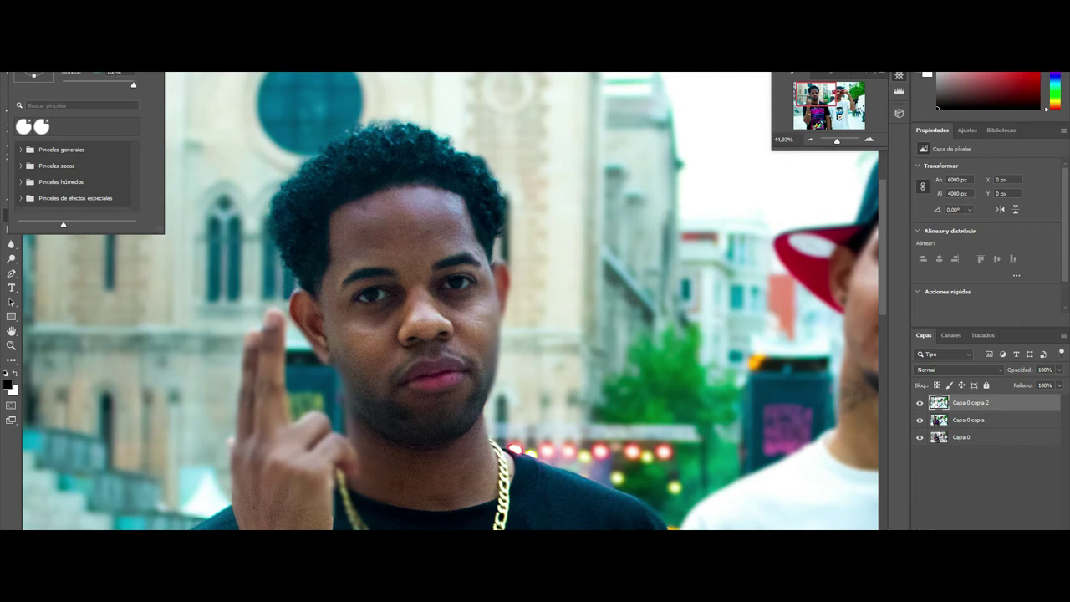
{"action": "left_click", "coordinate": [487, 220]}
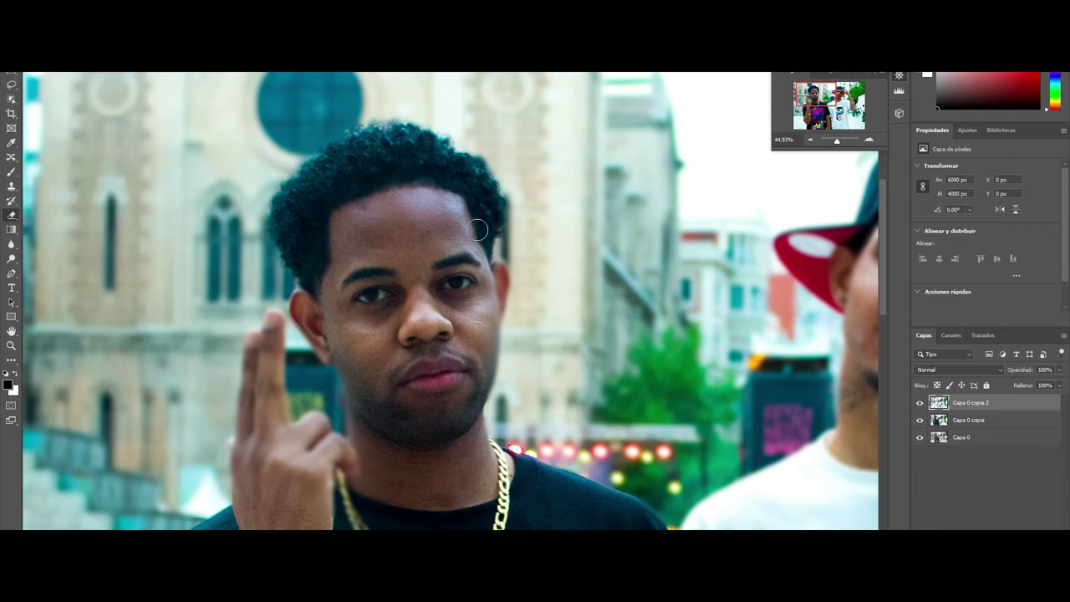
{"action": "left_click", "coordinate": [499, 271]}
{"action": "key", "text": "ctrl+z"}
Review the brush presets and erase along the edge of the raised finger.
{"action": "scroll", "coordinate": [464, 306], "scroll_direction": "down", "scroll_amount": 3}
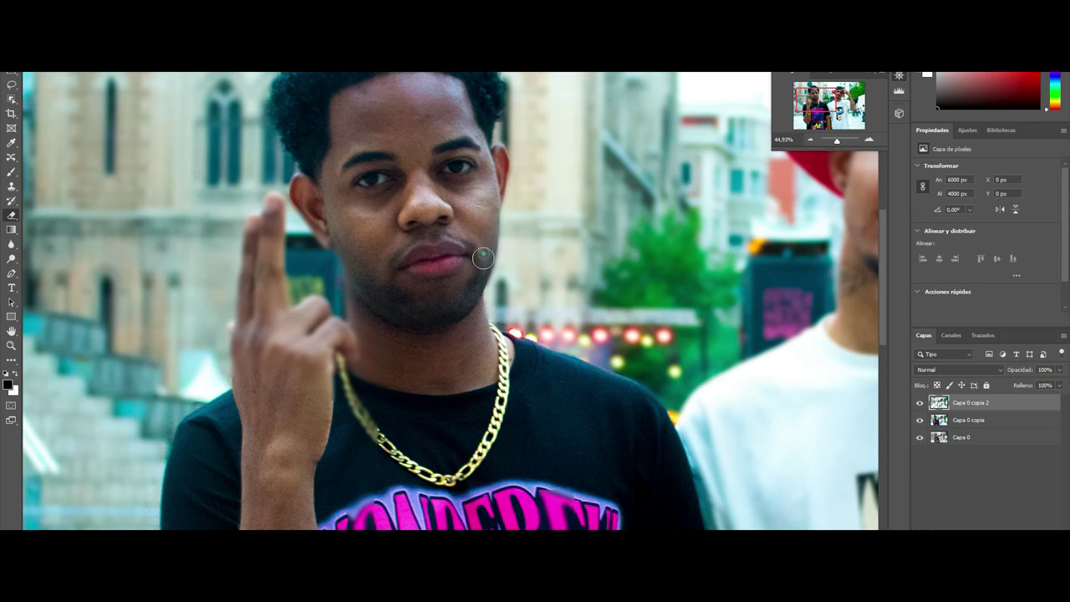
{"action": "scroll", "coordinate": [473, 320], "scroll_direction": "down", "scroll_amount": 2}
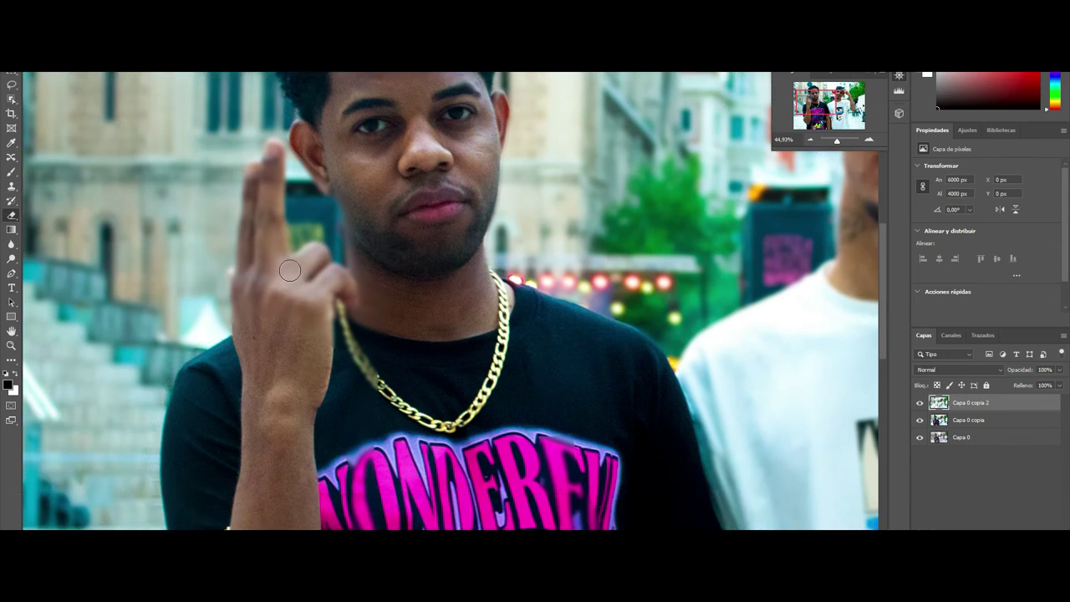
{"action": "scroll", "coordinate": [290, 270], "scroll_direction": "up", "scroll_amount": 1}
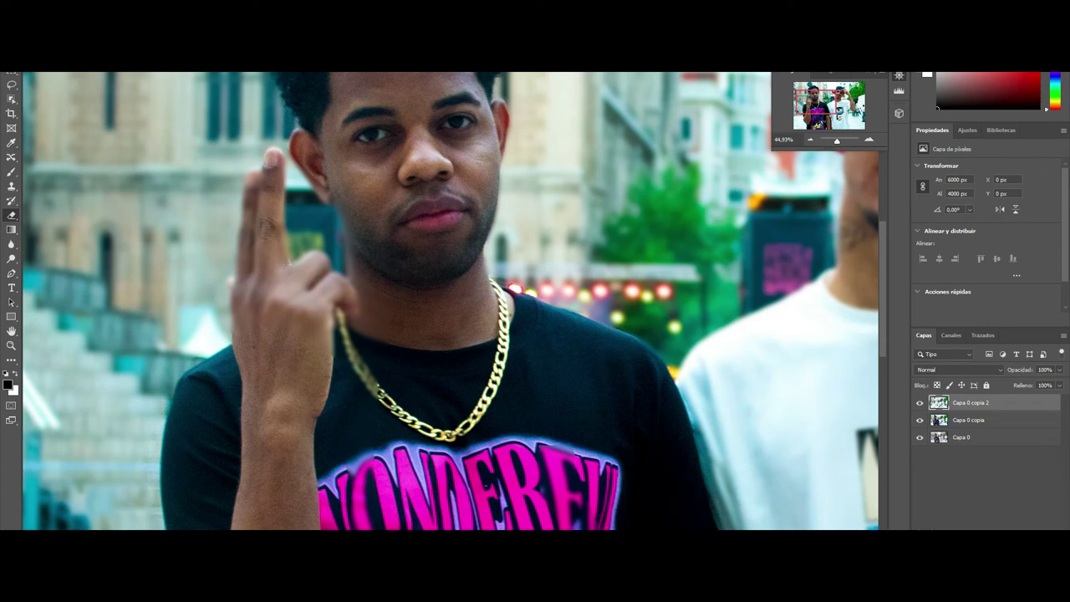
{"action": "left_click", "coordinate": [38, 50]}
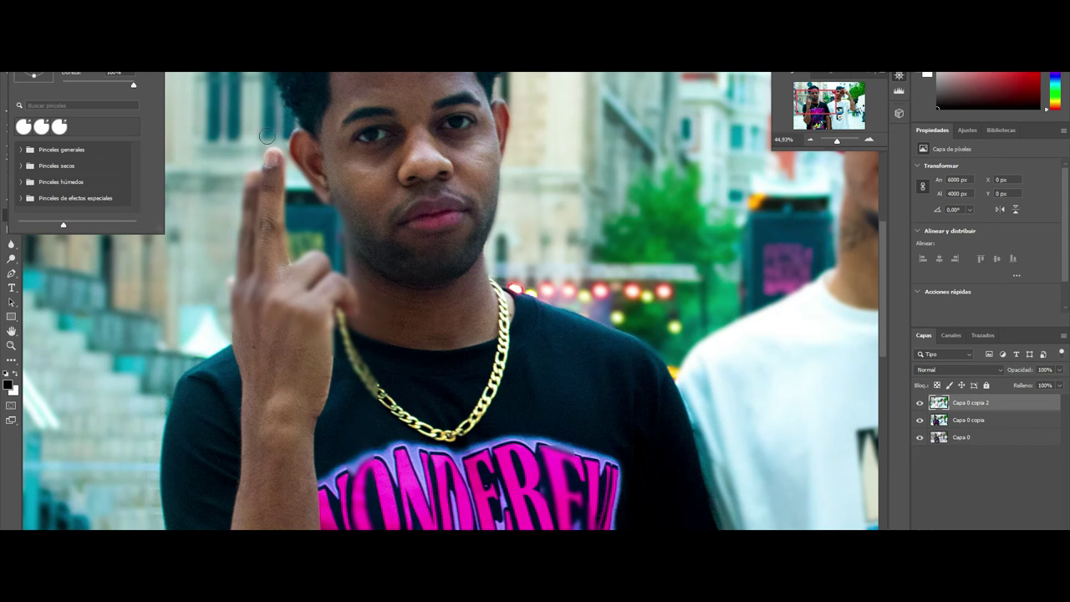
{"action": "left_click", "coordinate": [259, 176]}
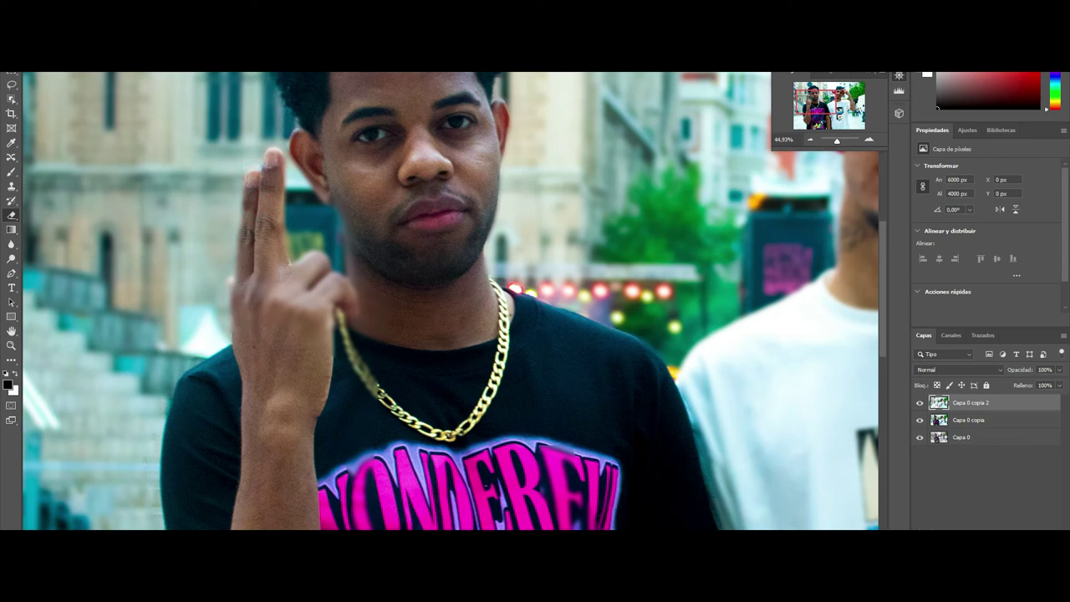
{"action": "left_click", "coordinate": [42, 58]}
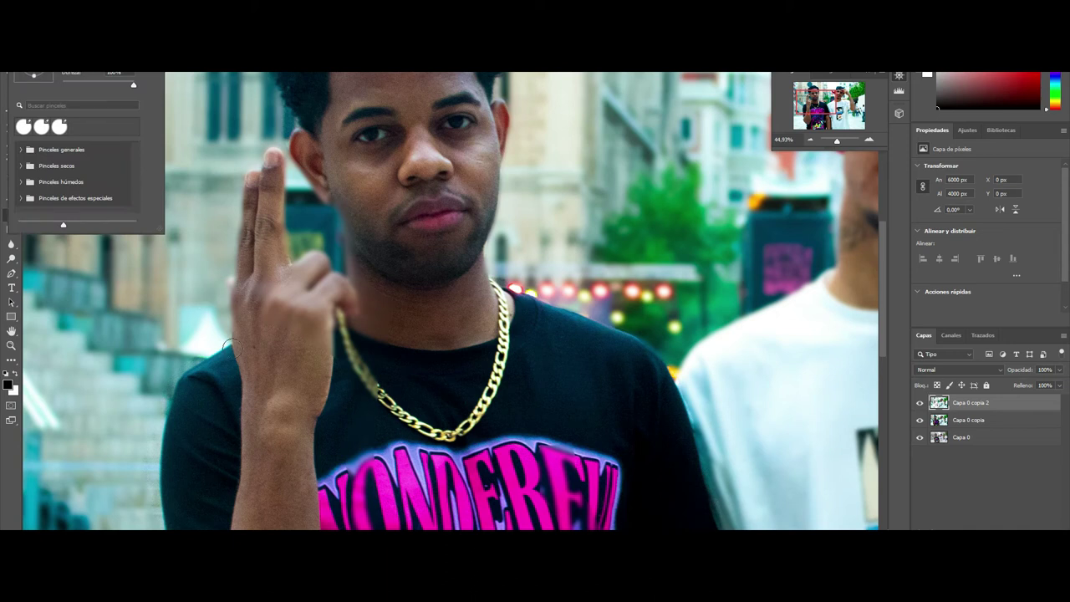
{"action": "left_click", "coordinate": [242, 347]}
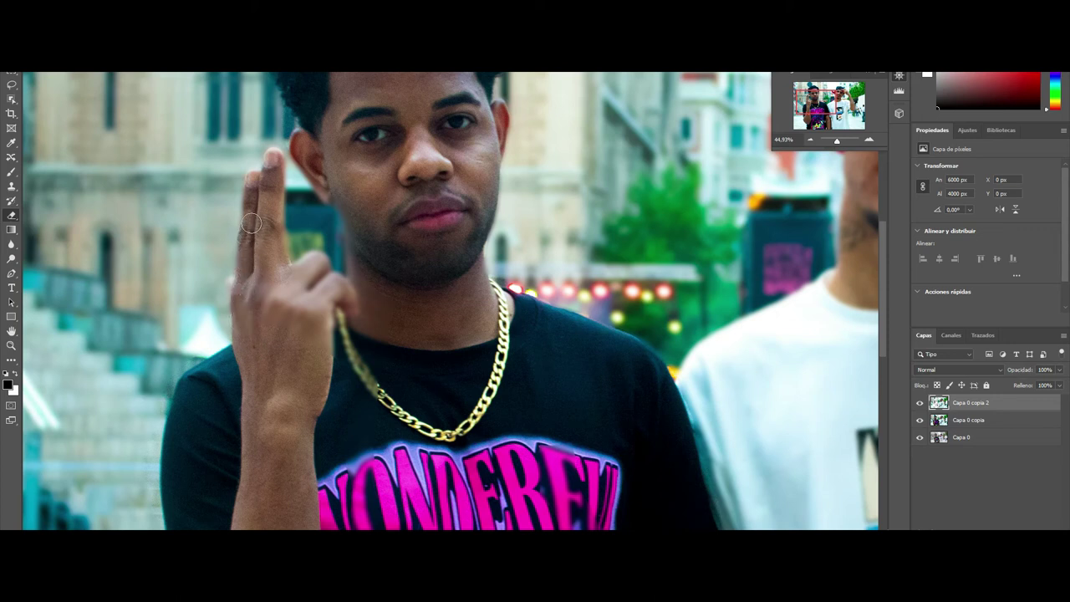
{"action": "left_click_drag", "start_coordinate": [269, 170], "coordinate": [272, 222]}
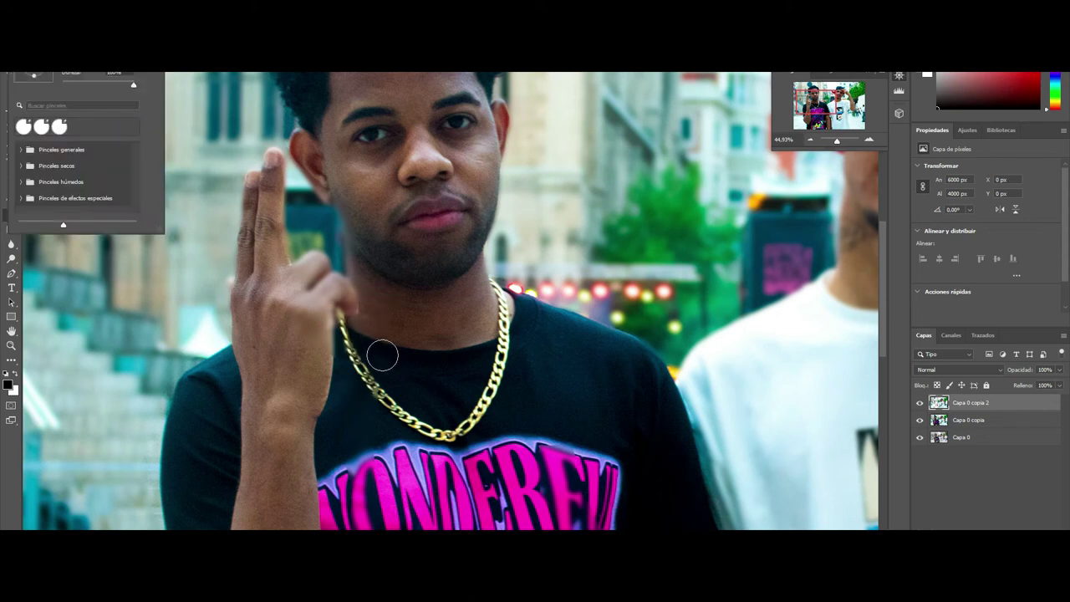
Erase the blur over the left man's knuckle, cheek and two jaw spots.
{"action": "left_click", "coordinate": [390, 335]}
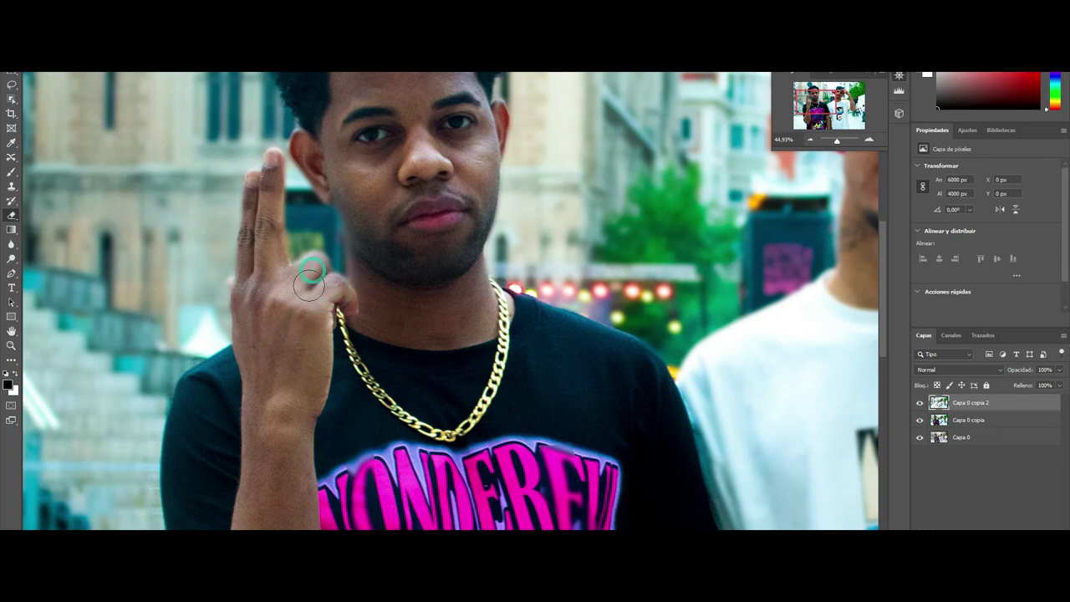
{"action": "mouse_move", "coordinate": [309, 285]}
{"action": "left_mouse_down"}
{"action": "mouse_move", "coordinate": [307, 298]}
{"action": "mouse_move", "coordinate": [317, 267]}
{"action": "left_mouse_up"}
{"action": "left_click", "coordinate": [334, 291]}
{"action": "scroll", "coordinate": [389, 279], "scroll_direction": "up", "scroll_amount": 2}
{"action": "left_click", "coordinate": [341, 239]}
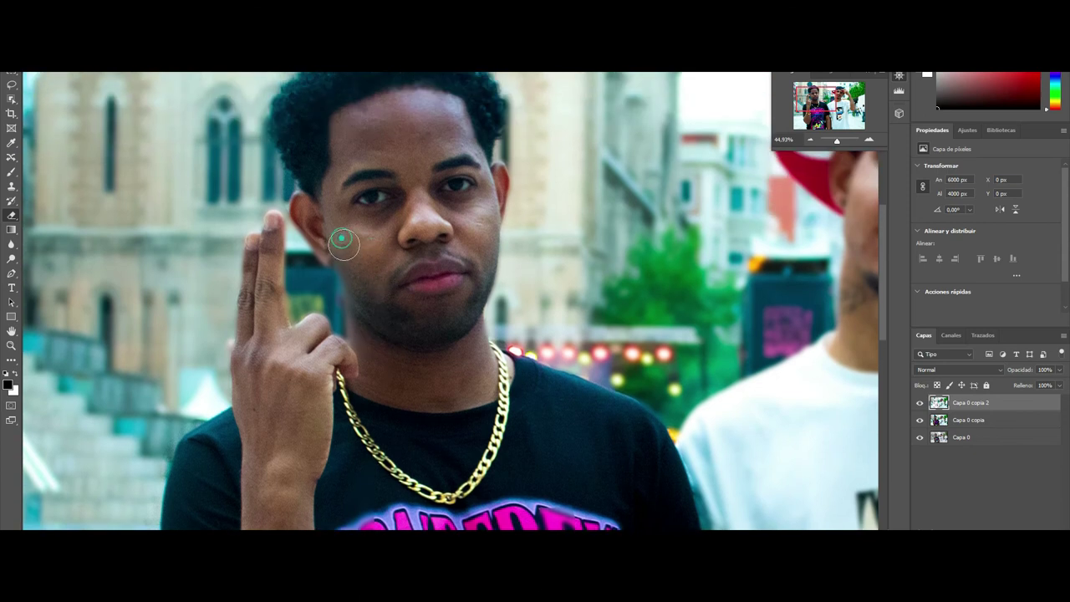
{"action": "left_click", "coordinate": [360, 294]}
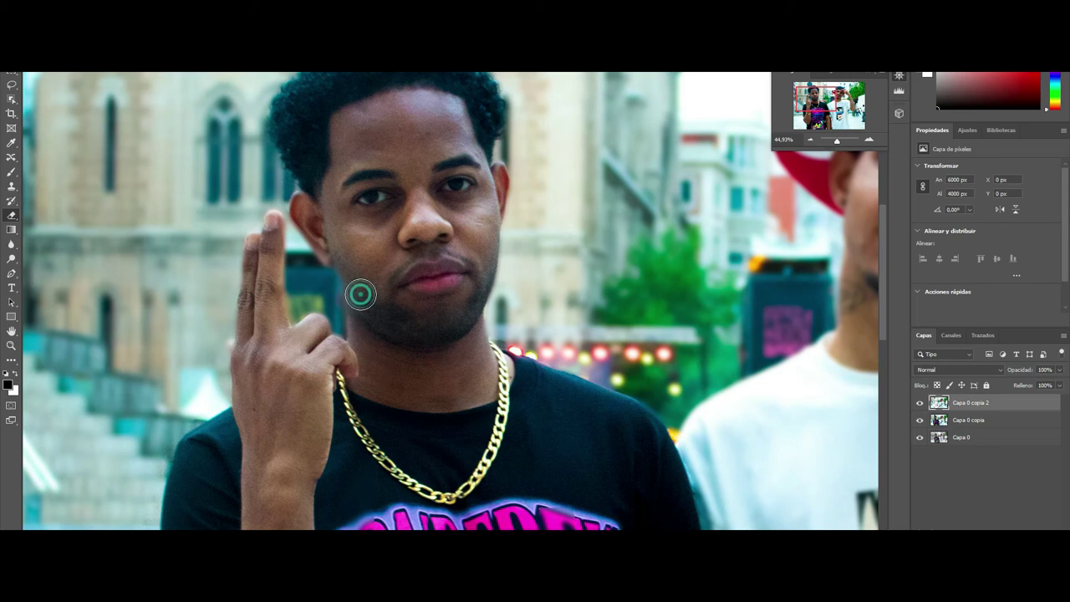
{"action": "left_click", "coordinate": [362, 307]}
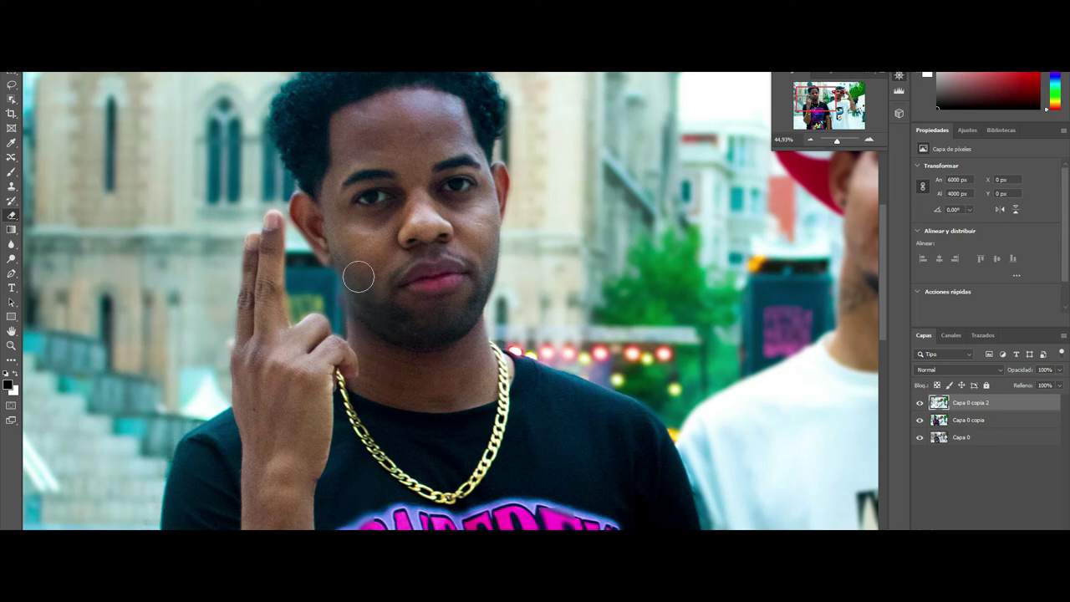
Erase spots beside the left man's ear and stroke along the ear edge.
{"action": "scroll", "coordinate": [354, 228], "scroll_direction": "up", "scroll_amount": 2}
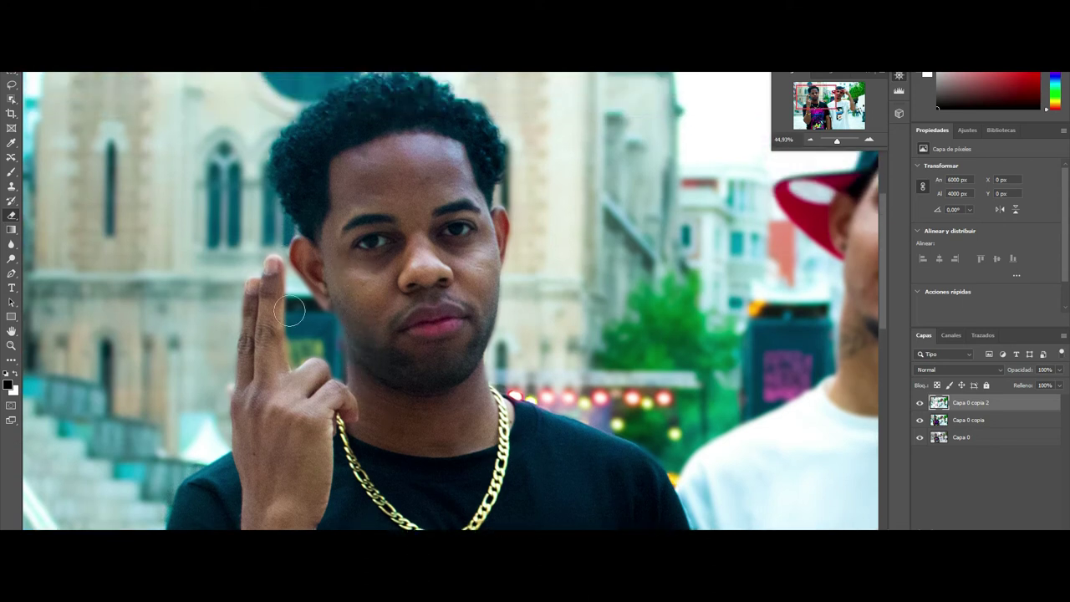
{"action": "left_click", "coordinate": [308, 254]}
{"action": "left_click", "coordinate": [308, 261]}
{"action": "left_click", "coordinate": [336, 276]}
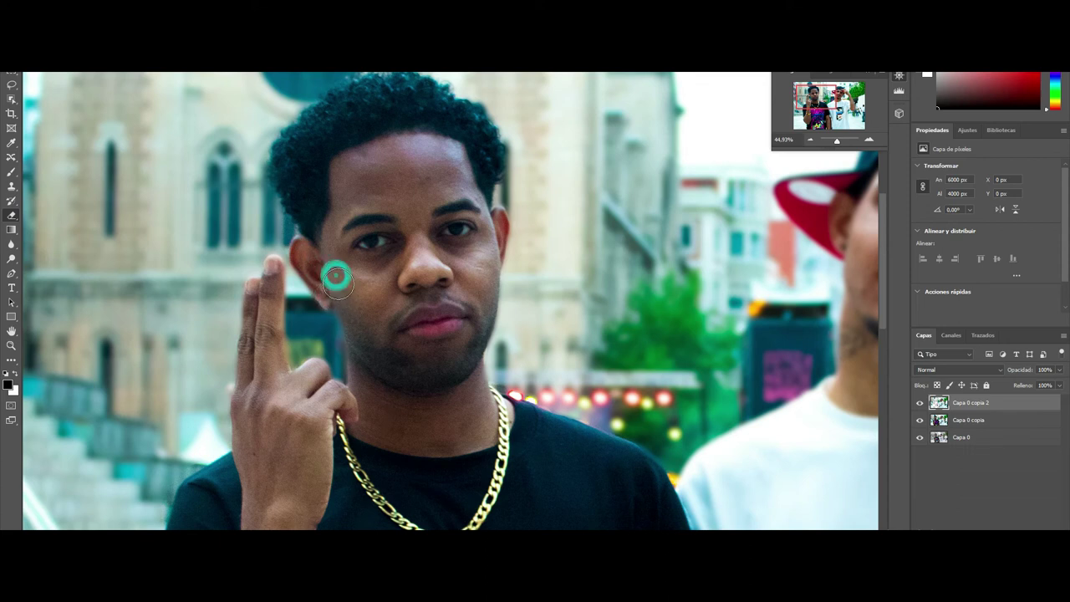
{"action": "left_click_drag", "start_coordinate": [320, 276], "coordinate": [305, 247]}
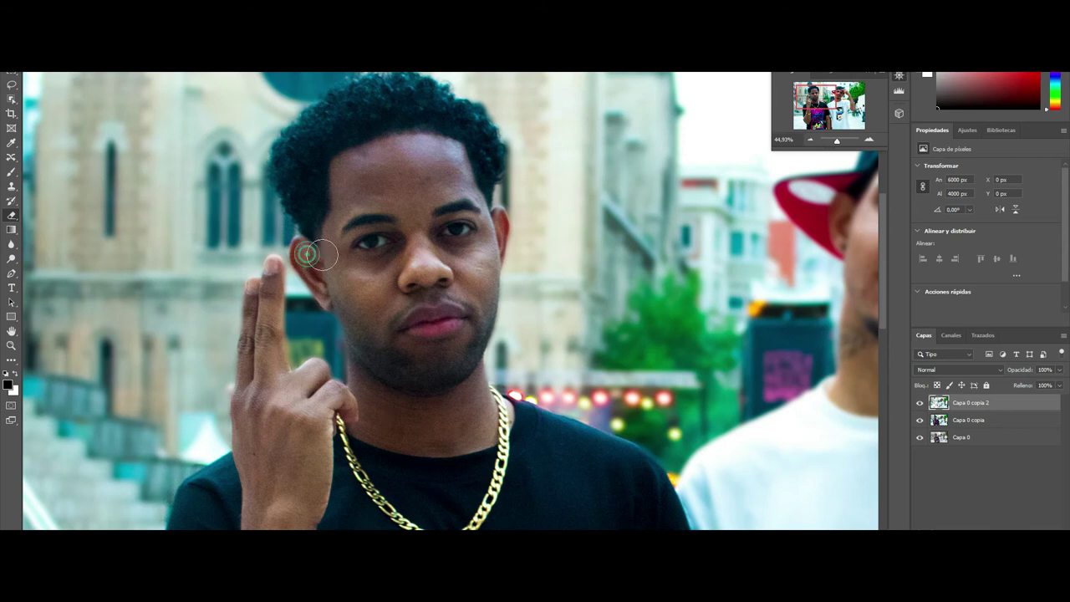
{"action": "scroll", "coordinate": [459, 251], "scroll_direction": "down", "scroll_amount": 1}
{"action": "scroll", "coordinate": [447, 318], "scroll_direction": "down", "scroll_amount": 1}
Erase the blur along the black shirt's edge and the left man's elbow.
{"action": "scroll", "coordinate": [438, 358], "scroll_direction": "down", "scroll_amount": 1}
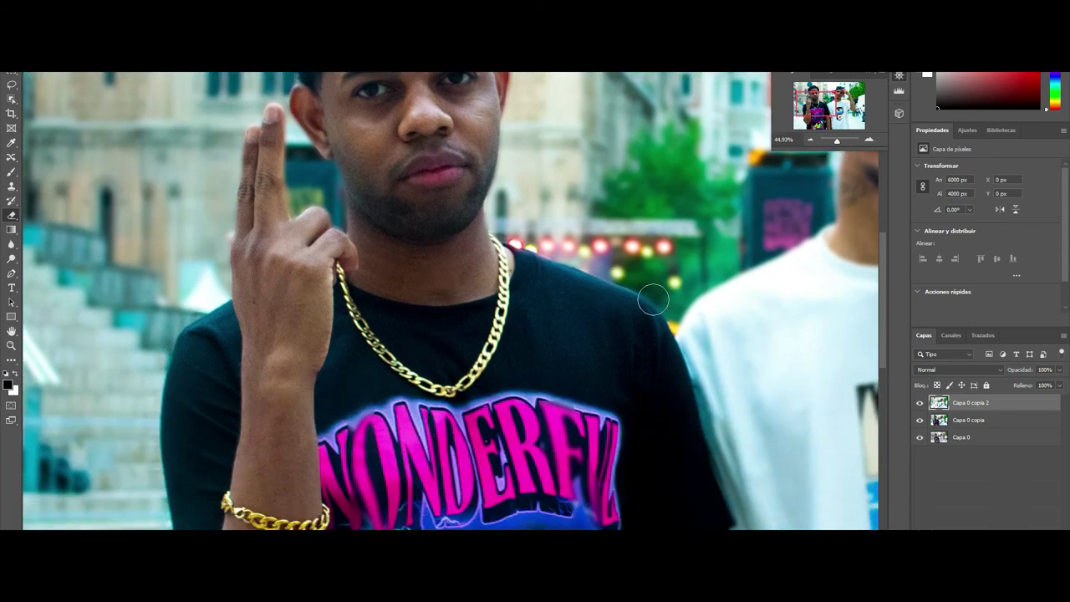
{"action": "scroll", "coordinate": [650, 299], "scroll_direction": "down", "scroll_amount": 1}
{"action": "left_click", "coordinate": [643, 304]}
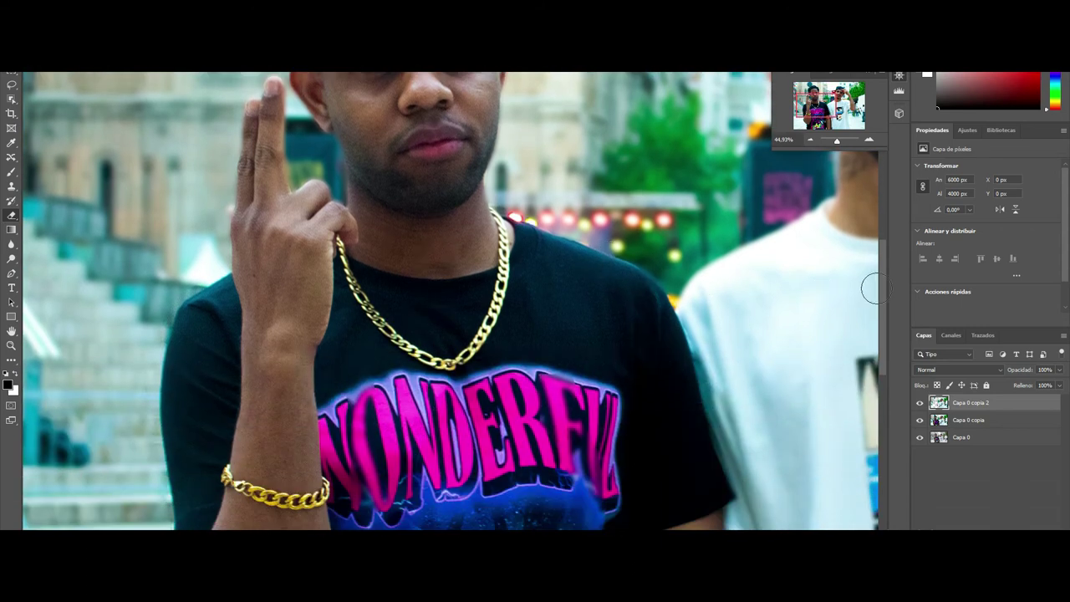
{"action": "left_click_drag", "start_coordinate": [886, 269], "coordinate": [869, 358]}
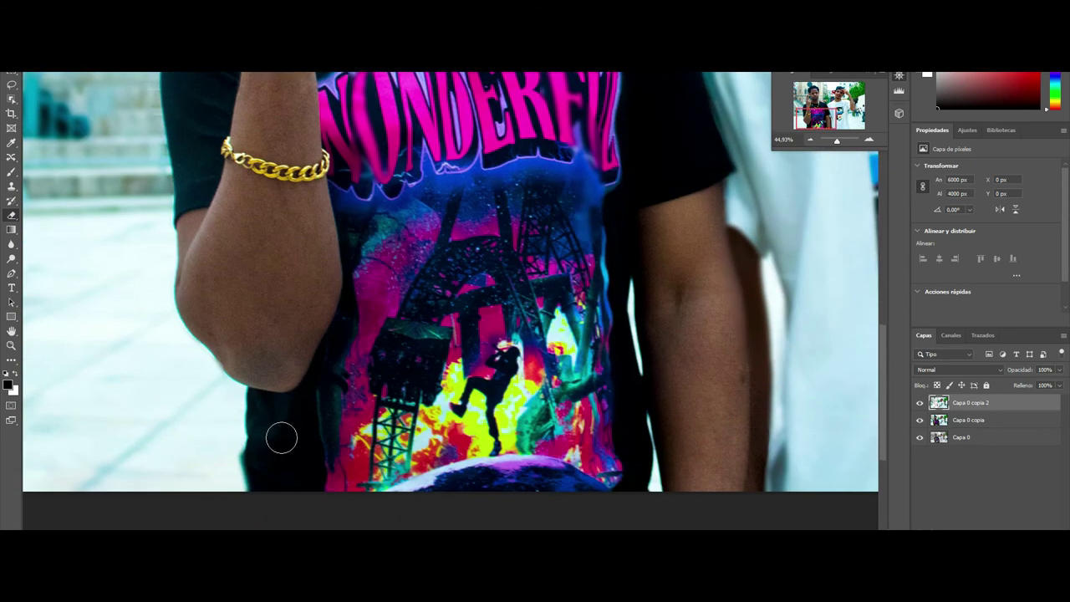
{"action": "left_click", "coordinate": [268, 372]}
Clean up the arm edge beside the left man's forearm.
{"action": "scroll", "coordinate": [691, 242], "scroll_direction": "up", "scroll_amount": 2}
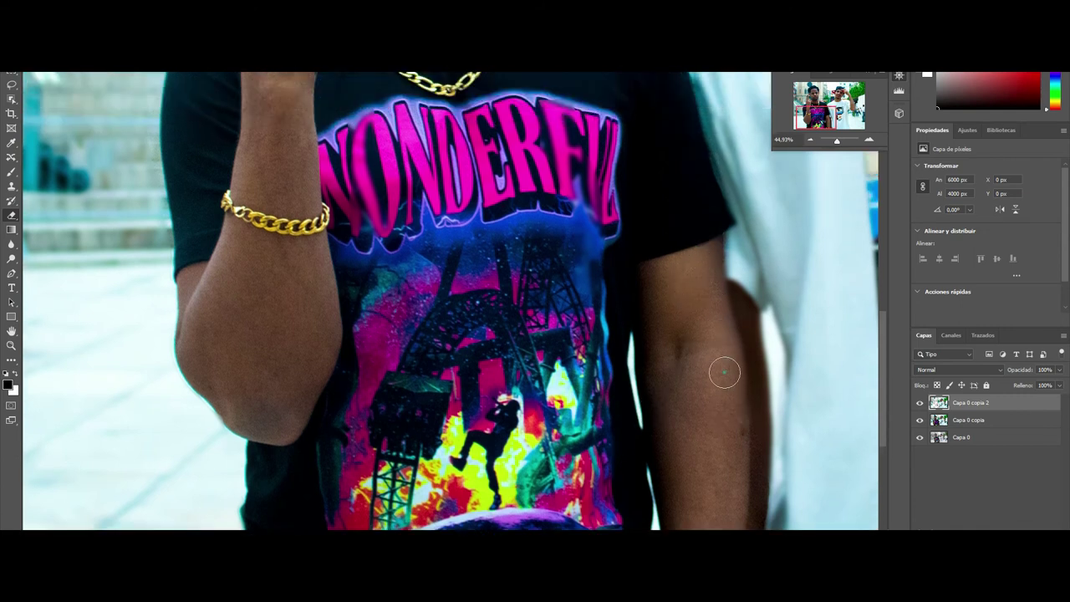
{"action": "scroll", "coordinate": [705, 406], "scroll_direction": "up", "scroll_amount": 2}
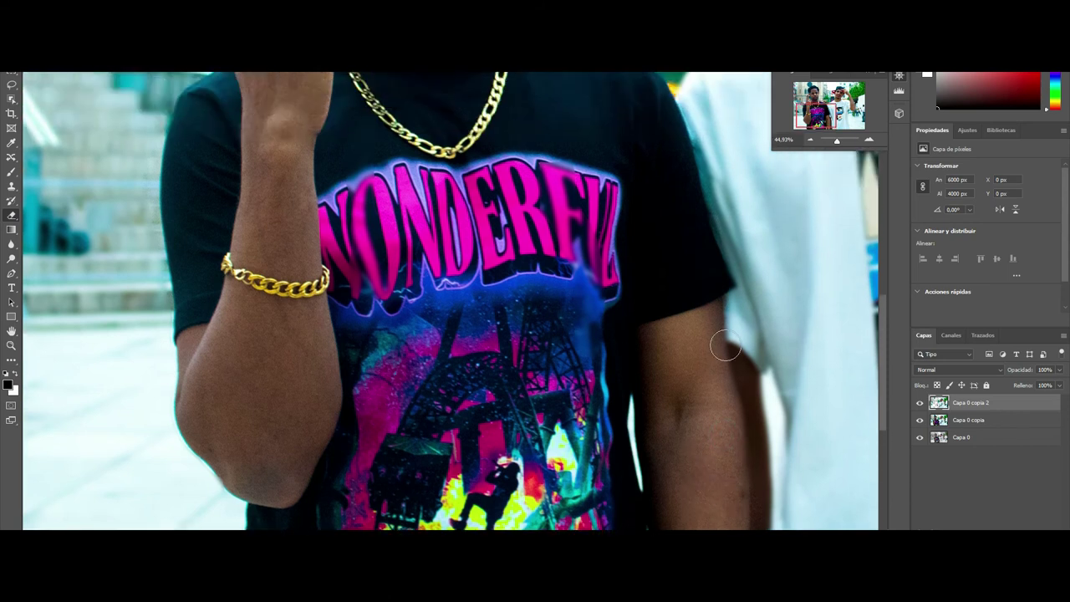
{"action": "left_click_drag", "start_coordinate": [724, 348], "coordinate": [747, 422]}
Erase along the white shirt's shoulder edge with two connected strokes.
{"action": "scroll", "coordinate": [744, 519], "scroll_direction": "down", "scroll_amount": 1}
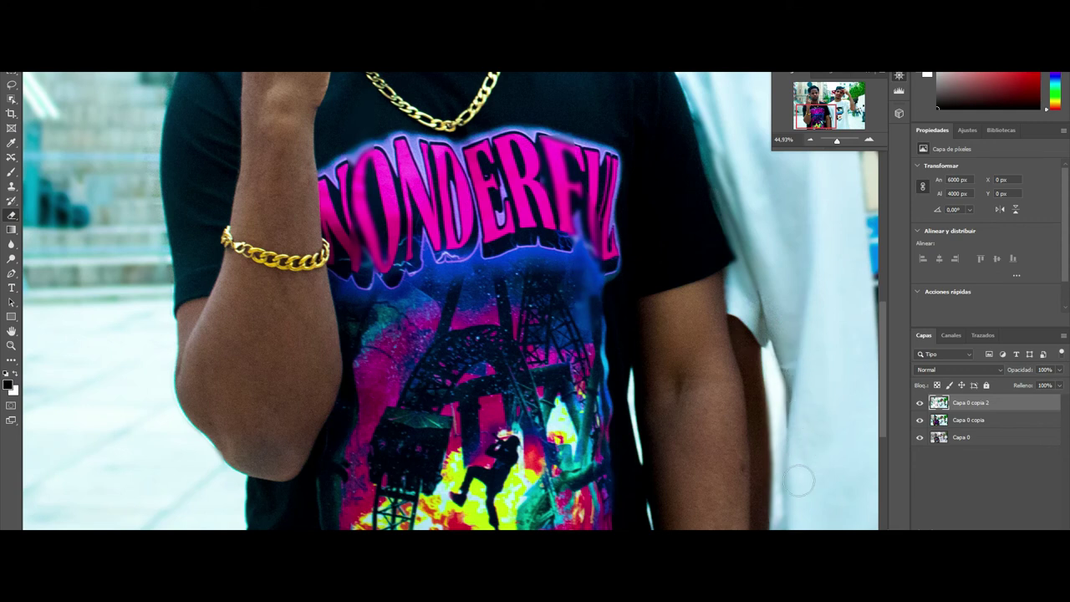
{"action": "scroll", "coordinate": [790, 515], "scroll_direction": "down", "scroll_amount": 3}
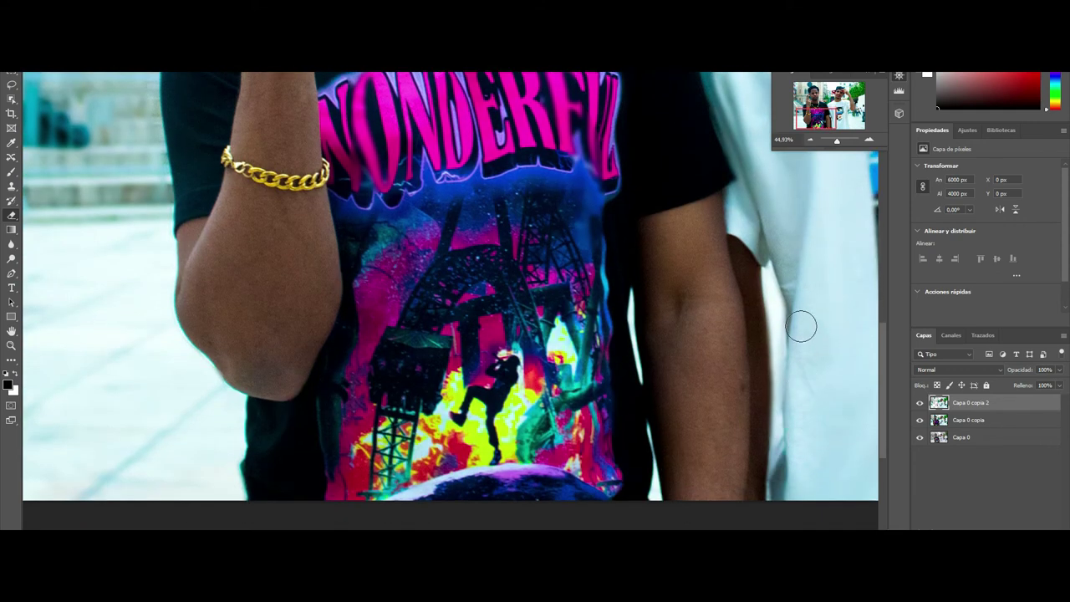
{"action": "scroll", "coordinate": [806, 282], "scroll_direction": "up", "scroll_amount": 4}
{"action": "scroll", "coordinate": [791, 294], "scroll_direction": "up", "scroll_amount": 1}
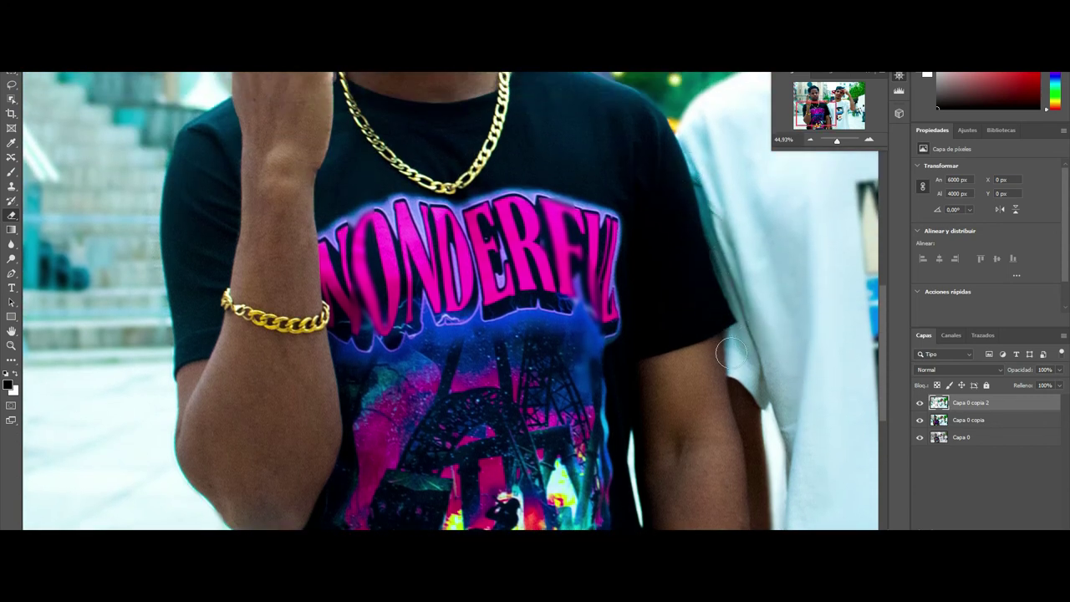
{"action": "scroll", "coordinate": [667, 246], "scroll_direction": "up", "scroll_amount": 1}
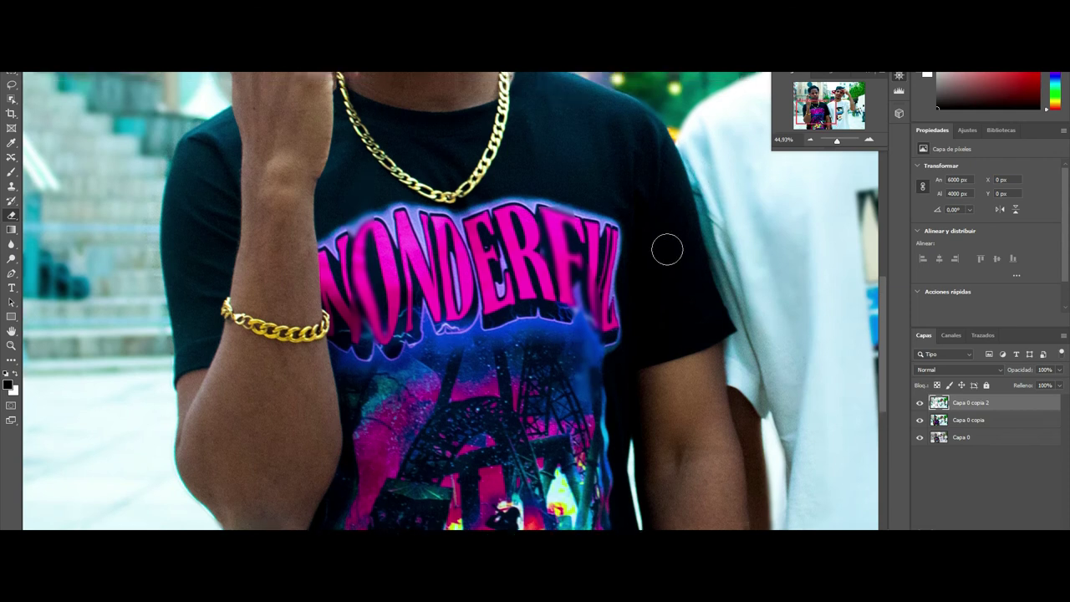
{"action": "scroll", "coordinate": [667, 246], "scroll_direction": "up", "scroll_amount": 3}
{"action": "left_click_drag", "start_coordinate": [827, 184], "coordinate": [729, 236]}
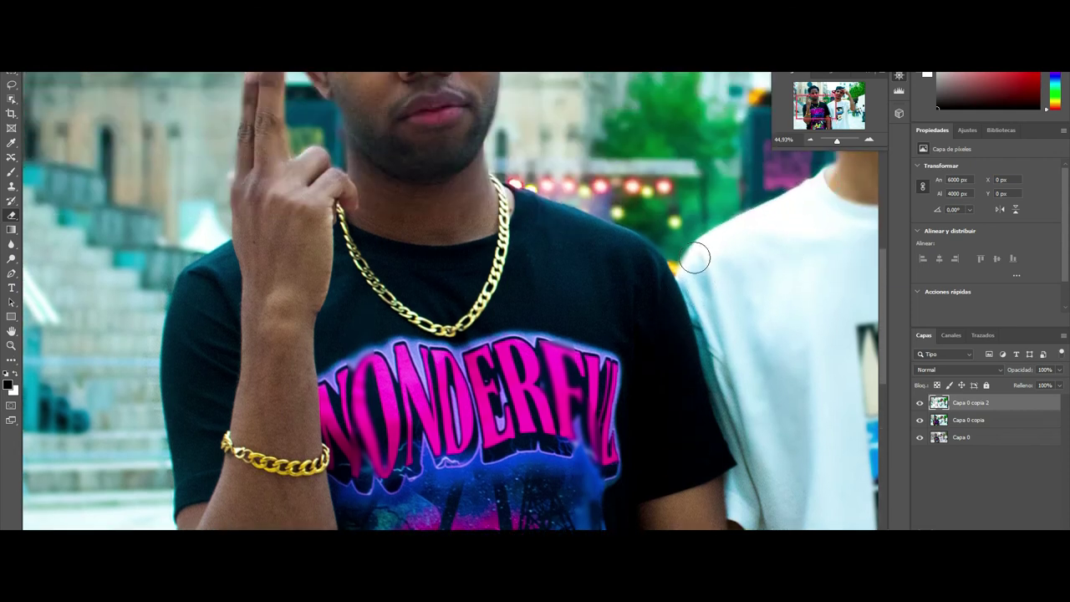
{"action": "left_click_drag", "start_coordinate": [729, 236], "coordinate": [690, 343]}
{"action": "scroll", "coordinate": [691, 342], "scroll_direction": "up", "scroll_amount": 1}
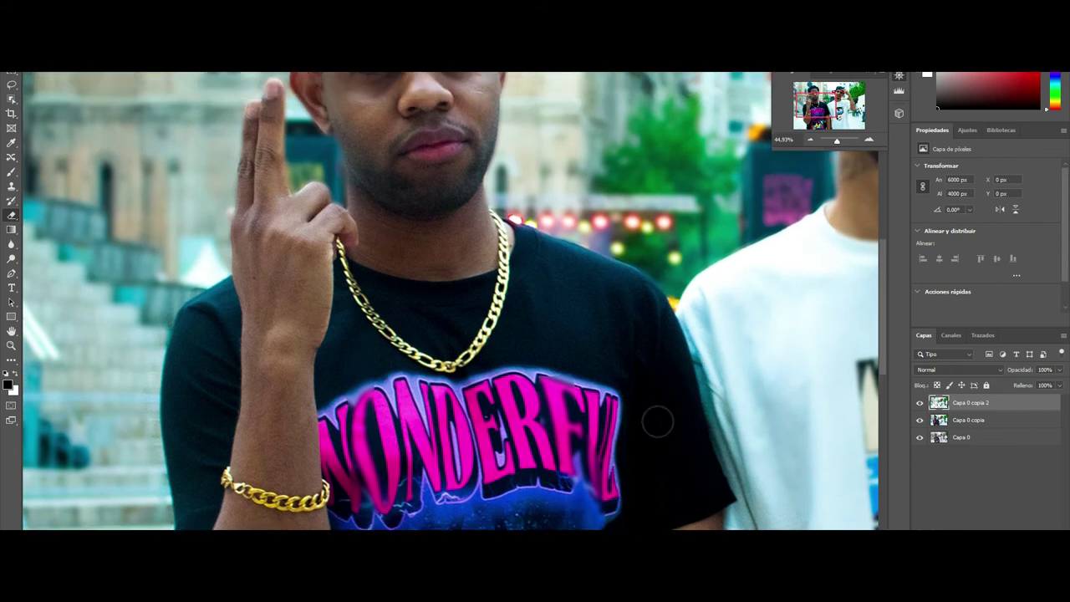
{"action": "scroll", "coordinate": [642, 393], "scroll_direction": "right", "scroll_amount": 5}
{"action": "scroll", "coordinate": [643, 393], "scroll_direction": "up", "scroll_amount": 5}
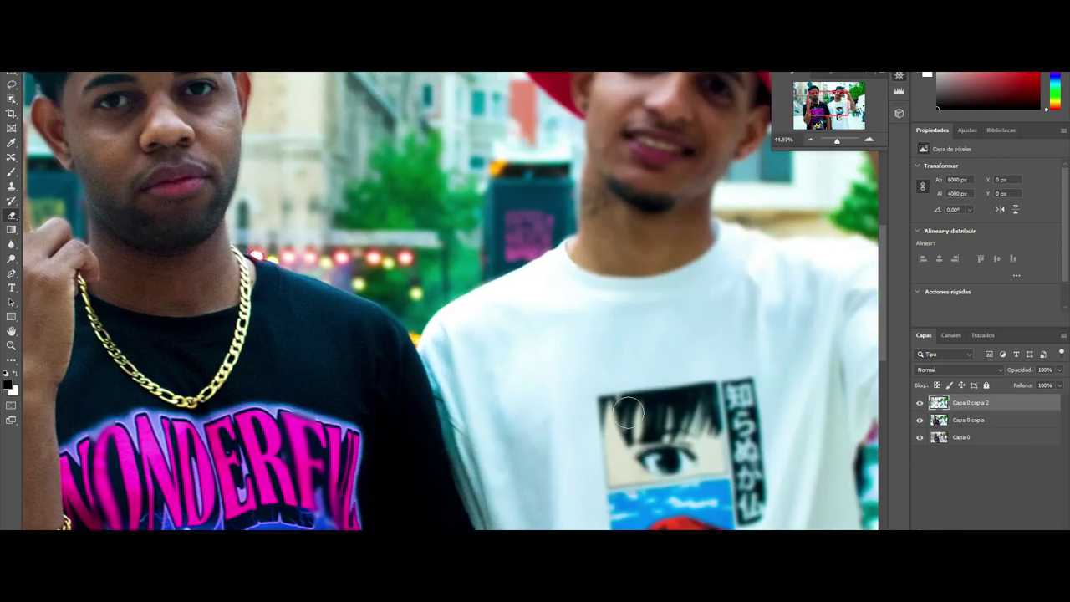
Erase the blur along the right man's face edge, red cap brim and cap outline.
{"action": "scroll", "coordinate": [642, 393], "scroll_direction": "up", "scroll_amount": 1}
{"action": "scroll", "coordinate": [603, 253], "scroll_direction": "up", "scroll_amount": 1}
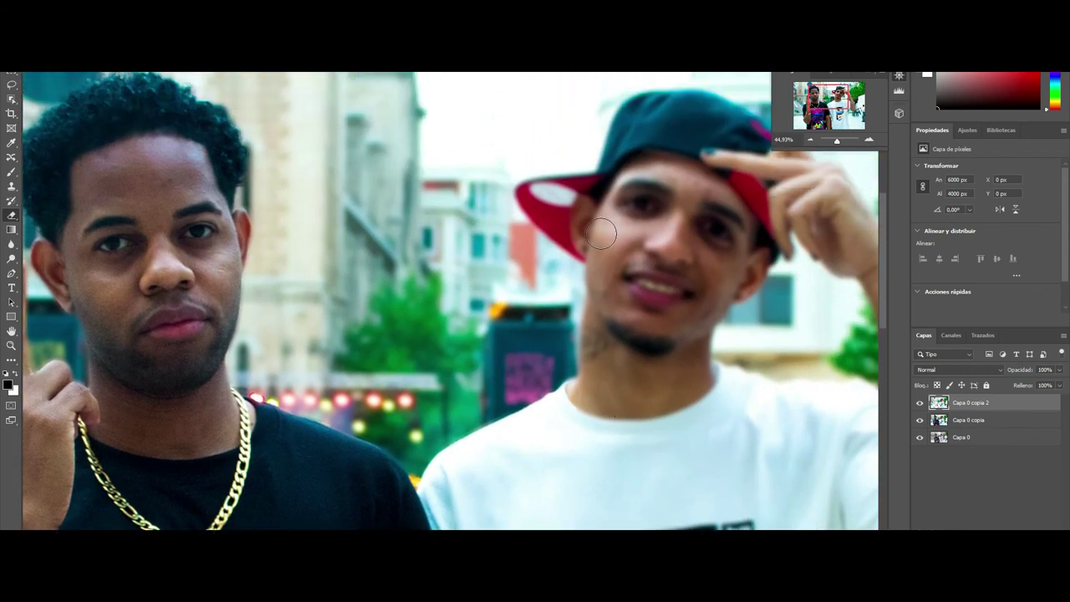
{"action": "left_click_drag", "start_coordinate": [601, 234], "coordinate": [593, 273]}
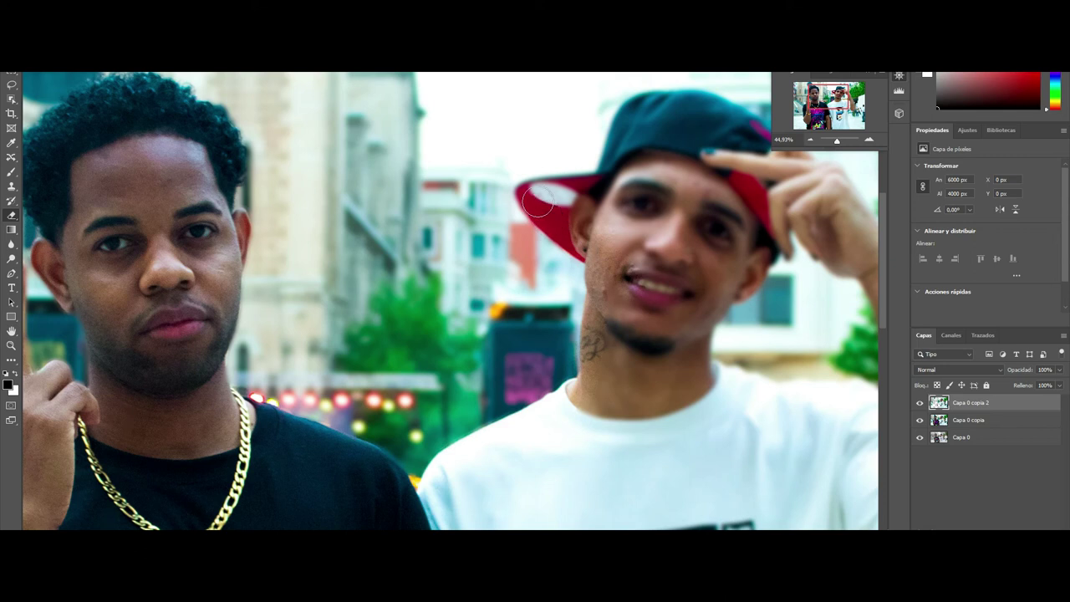
{"action": "left_click_drag", "start_coordinate": [538, 201], "coordinate": [619, 170]}
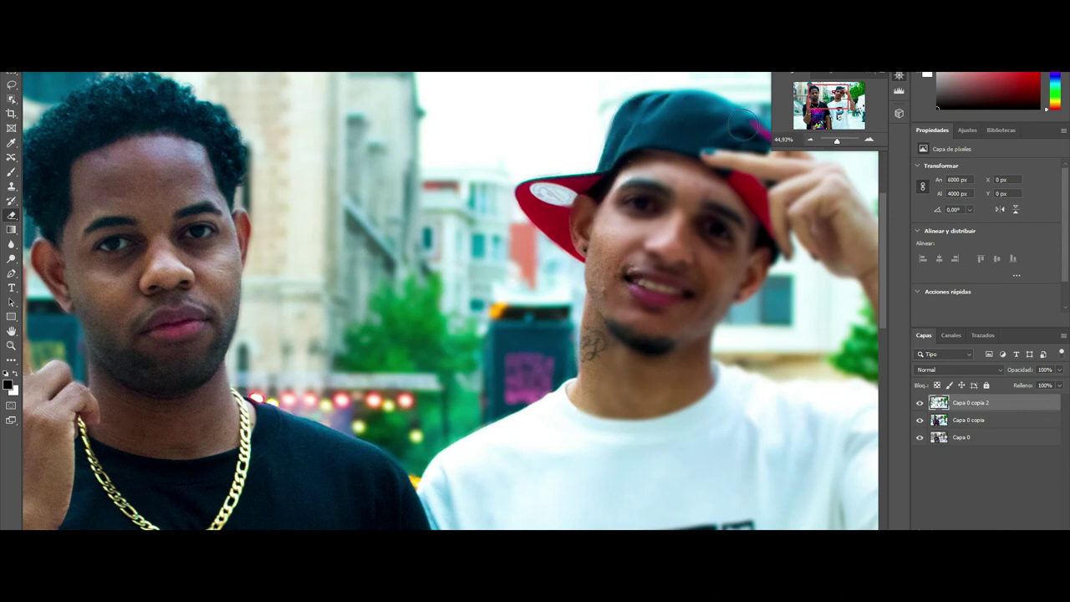
{"action": "left_click_drag", "start_coordinate": [743, 125], "coordinate": [715, 107]}
Pan and scroll around the canvas to inspect the man in the cap.
{"action": "left_click_drag", "start_coordinate": [788, 189], "coordinate": [528, 189]}
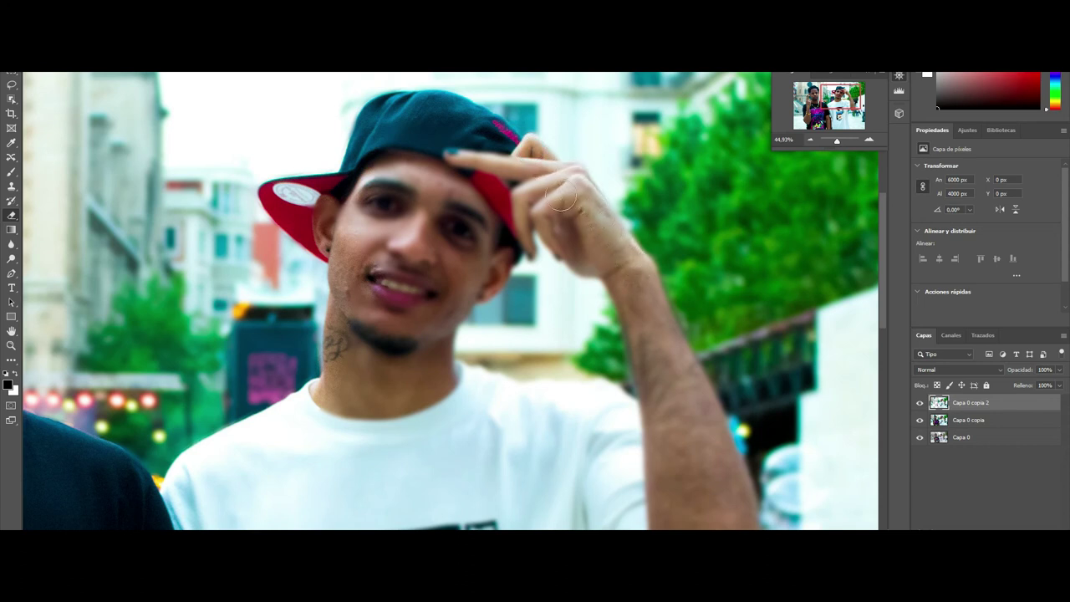
{"action": "scroll", "coordinate": [668, 322], "scroll_direction": "down", "scroll_amount": 2}
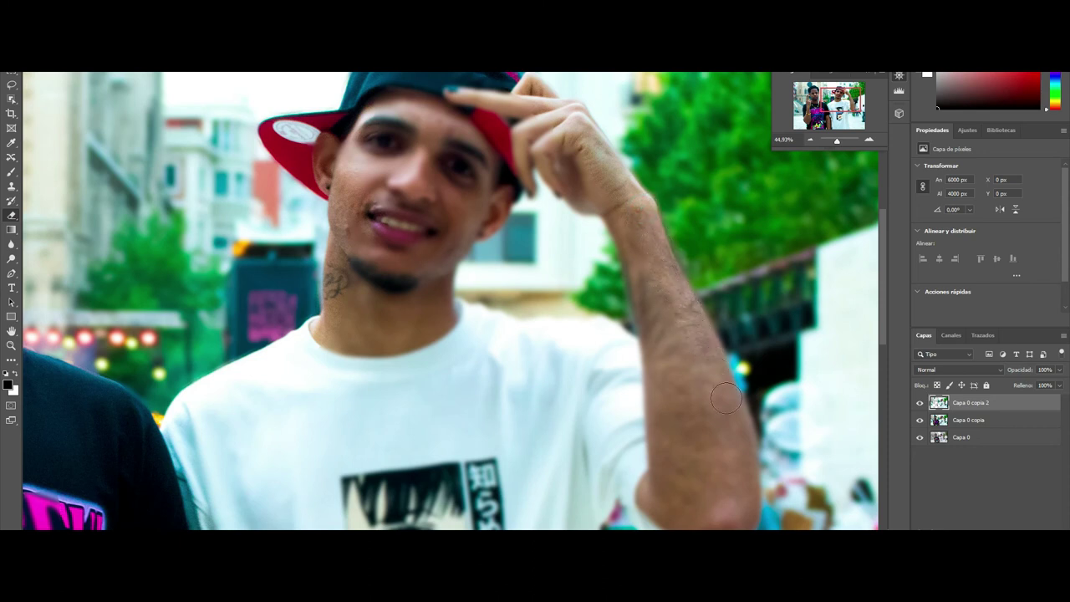
{"action": "scroll", "coordinate": [730, 426], "scroll_direction": "down", "scroll_amount": 1}
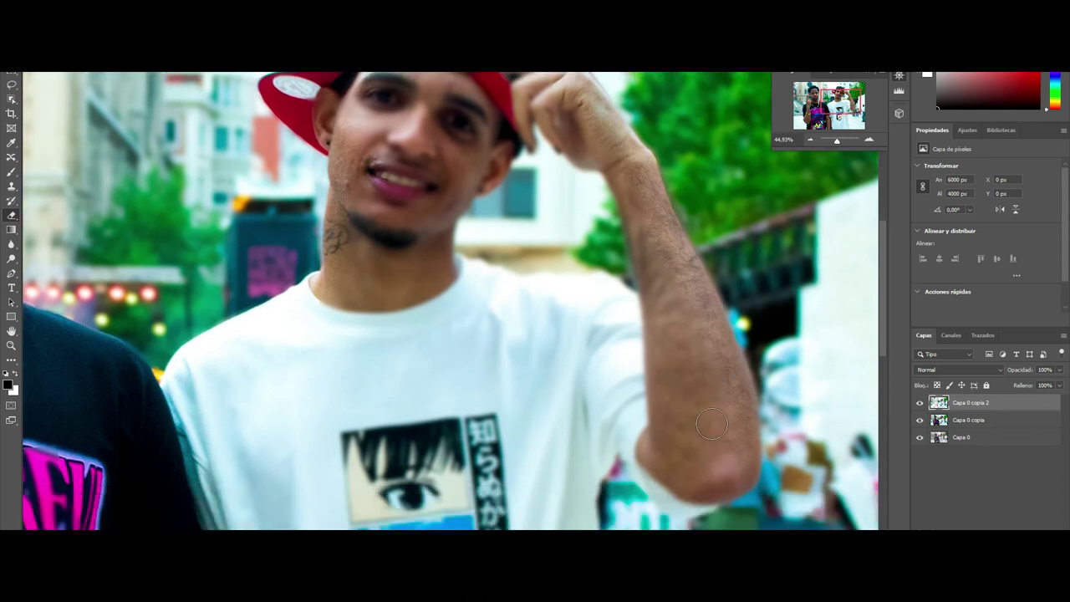
{"action": "scroll", "coordinate": [717, 414], "scroll_direction": "down", "scroll_amount": 1}
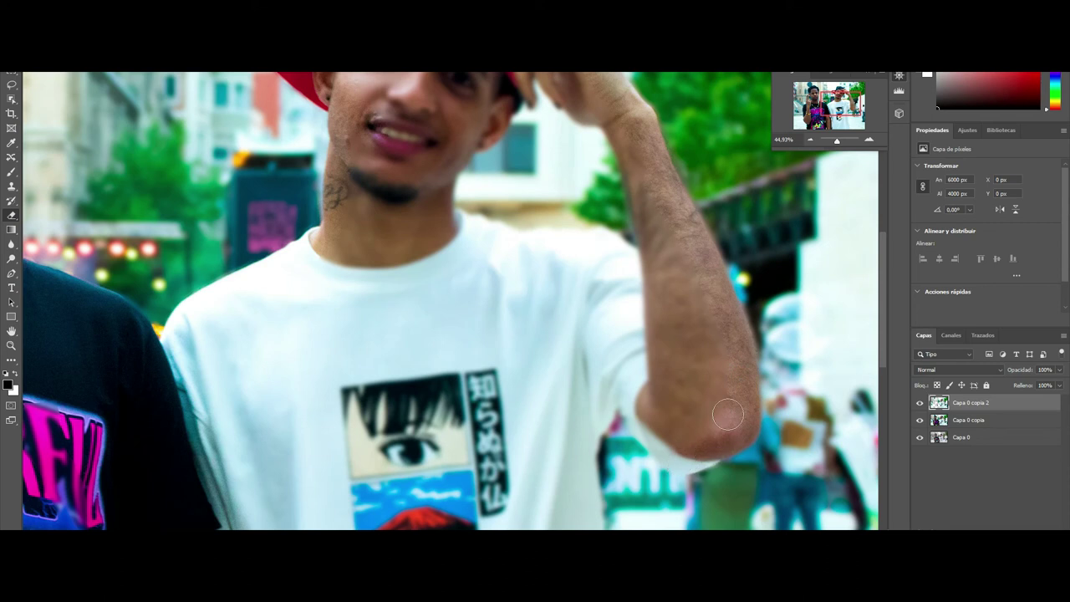
{"action": "scroll", "coordinate": [728, 416], "scroll_direction": "down", "scroll_amount": 4}
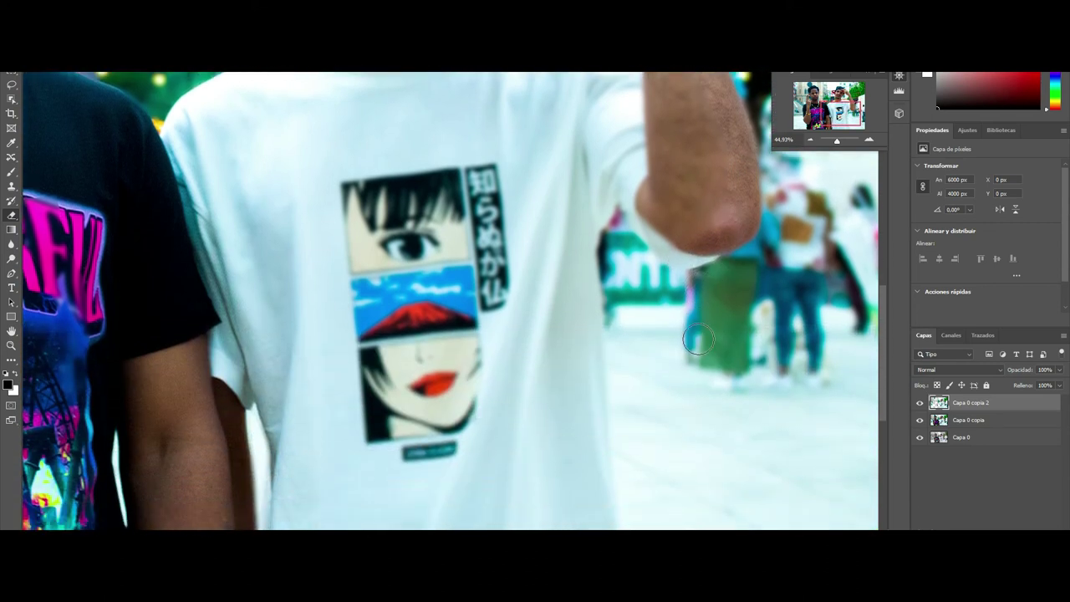
{"action": "scroll", "coordinate": [698, 338], "scroll_direction": "up", "scroll_amount": 2}
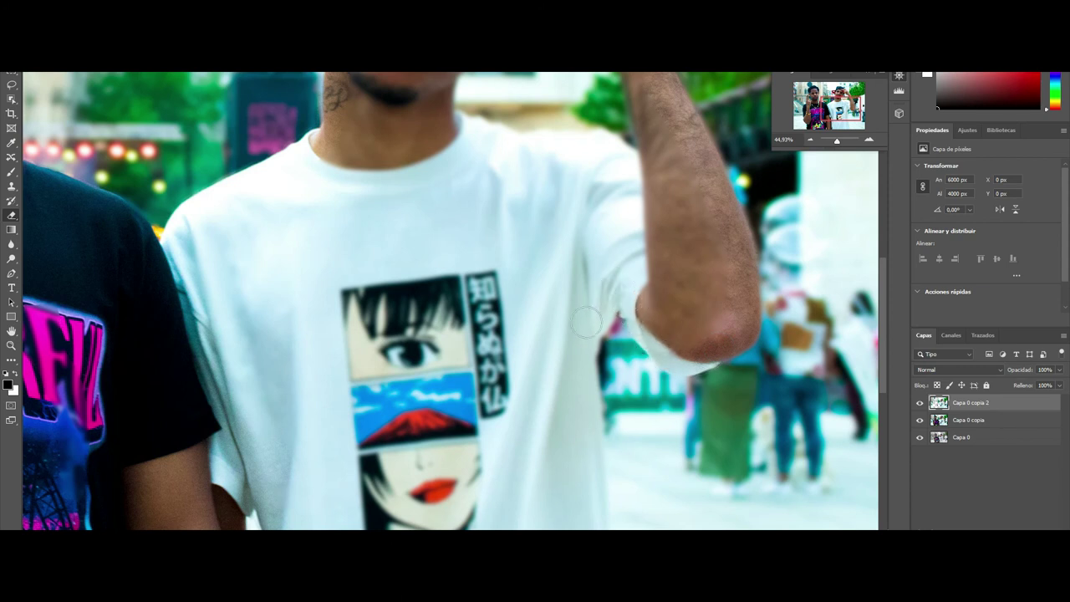
{"action": "scroll", "coordinate": [556, 314], "scroll_direction": "down", "scroll_amount": 1}
{"action": "scroll", "coordinate": [577, 288], "scroll_direction": "down", "scroll_amount": 2}
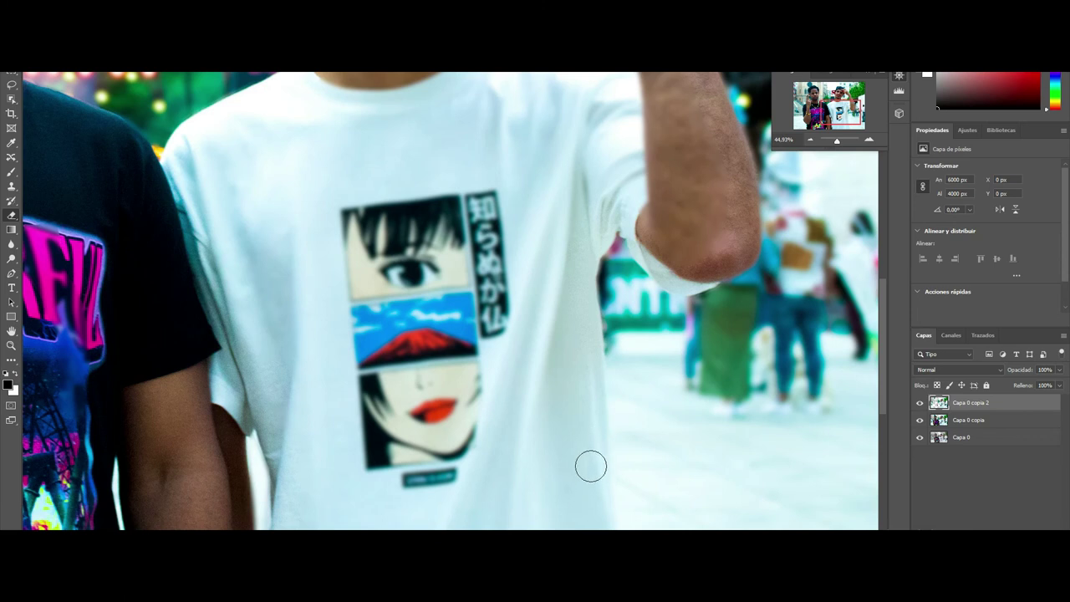
{"action": "scroll", "coordinate": [590, 466], "scroll_direction": "down", "scroll_amount": 5}
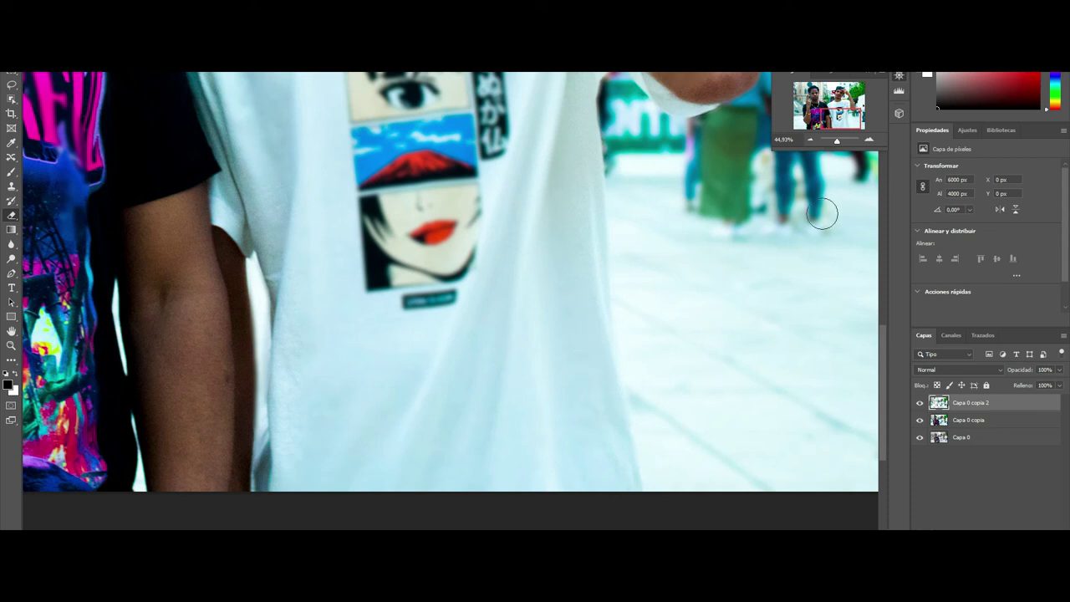
Hide Capa 0 copia and Capa 0 to view the erased top layer alone, then pick Polygonal Lasso.
{"action": "left_click", "coordinate": [920, 420]}
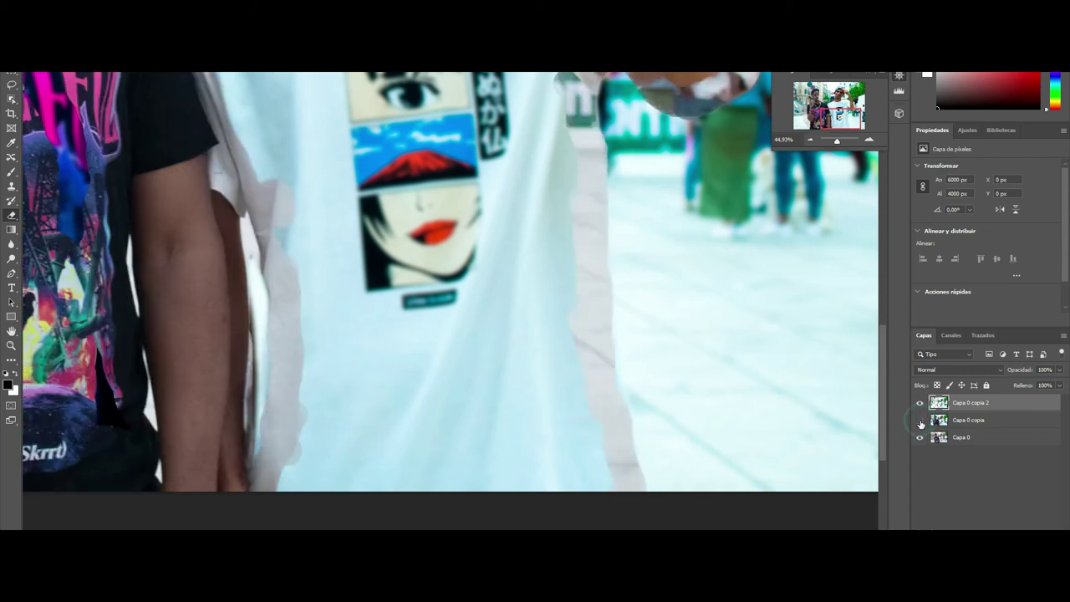
{"action": "left_click_drag", "start_coordinate": [834, 140], "coordinate": [837, 143]}
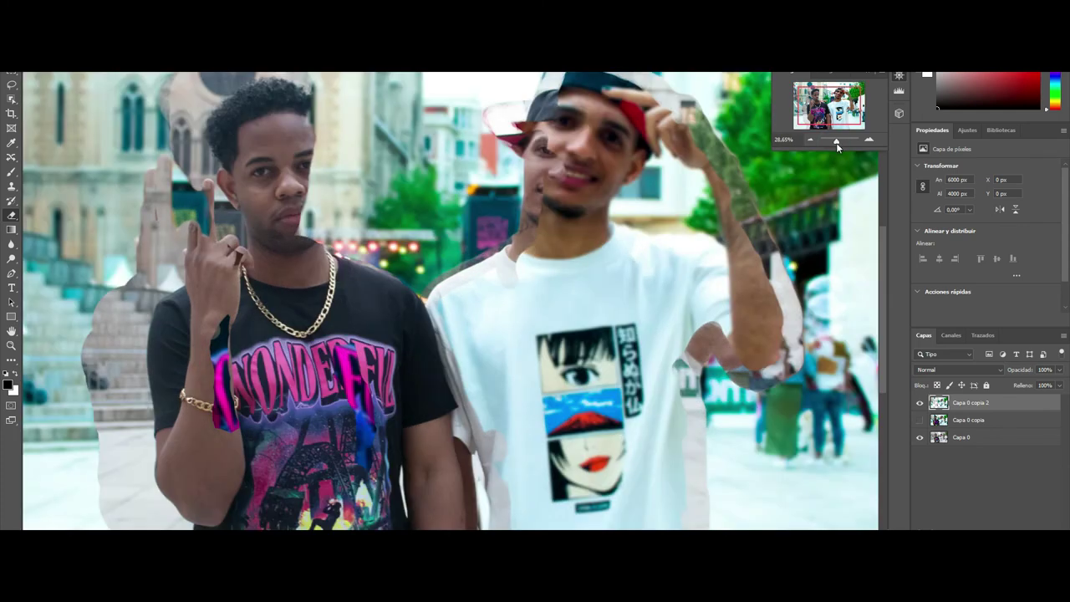
{"action": "left_click", "coordinate": [920, 439]}
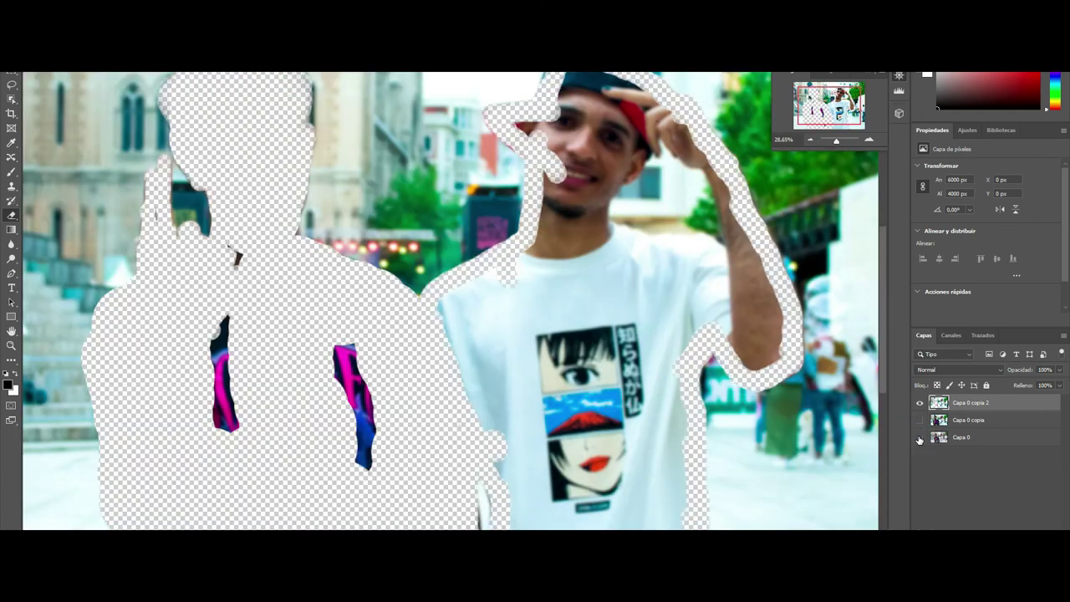
{"action": "left_click", "coordinate": [15, 86]}
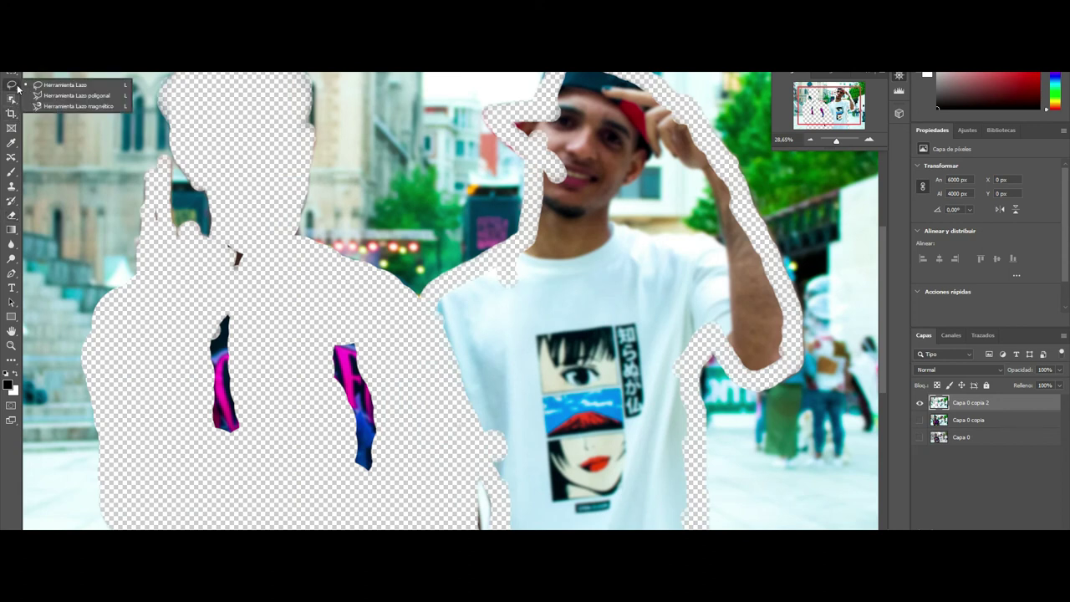
{"action": "left_click", "coordinate": [40, 96]}
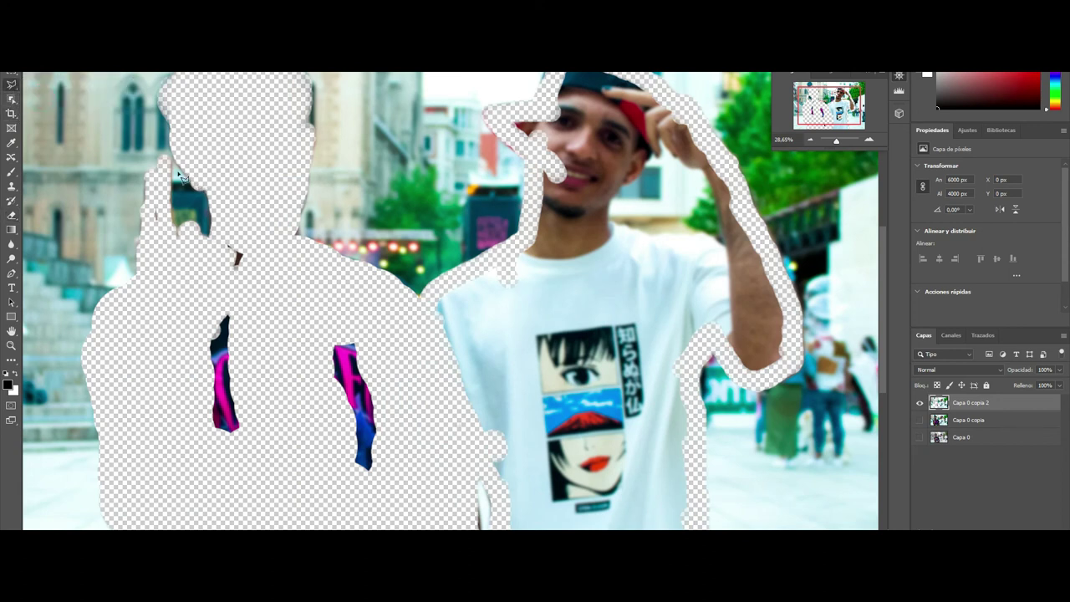
Trace a polygonal lasso outline from the left man's head along the photo bottom and up the right man's shirt.
{"action": "left_click", "coordinate": [188, 123]}
{"action": "left_click", "coordinate": [168, 159]}
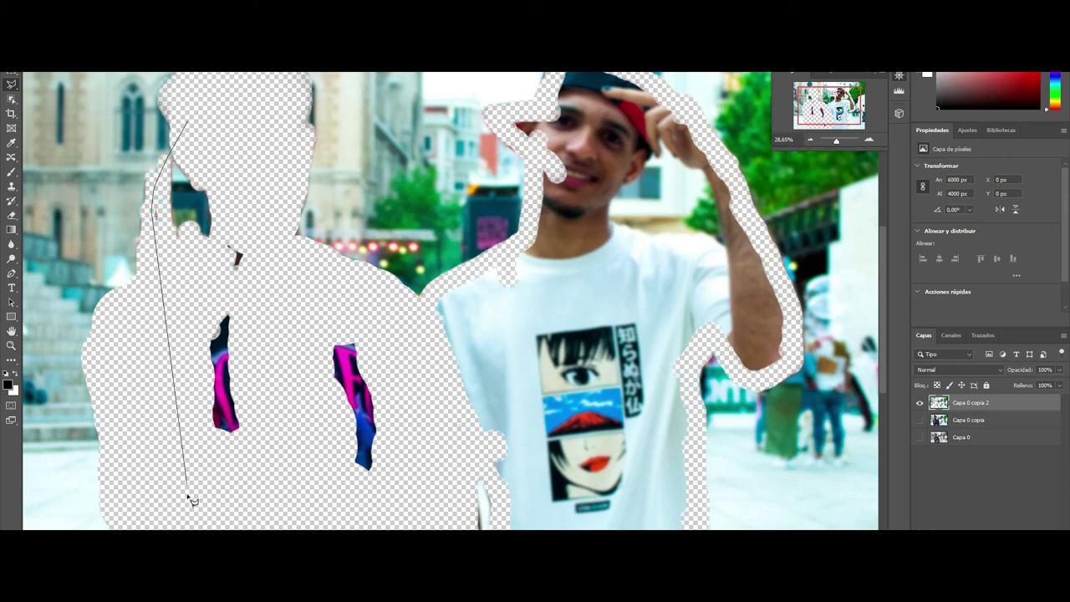
{"action": "scroll", "coordinate": [187, 497], "scroll_direction": "down", "scroll_amount": 3}
{"action": "left_click", "coordinate": [190, 464]}
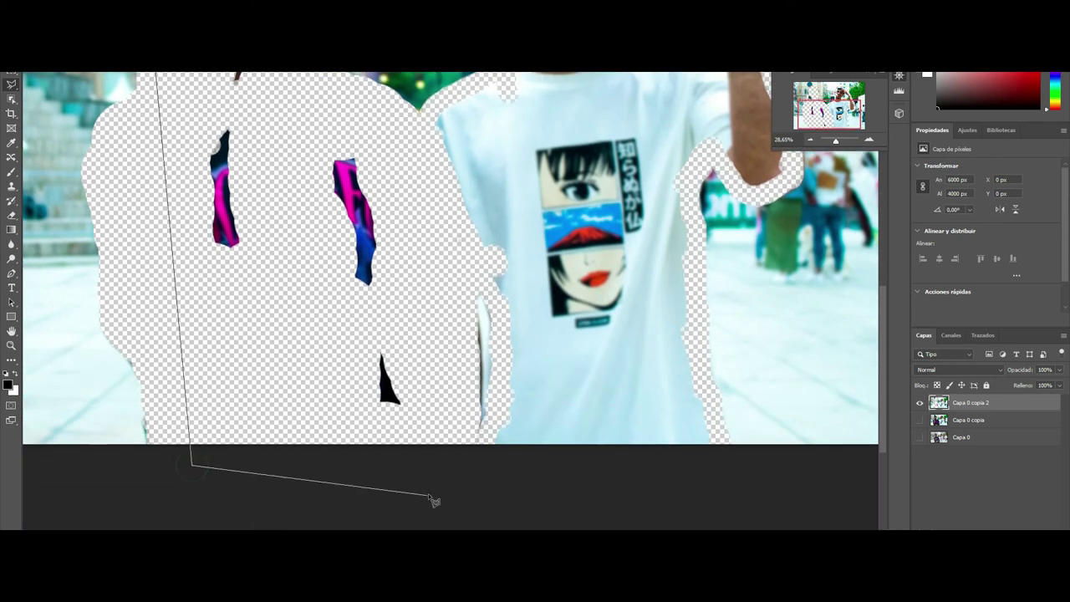
{"action": "left_click", "coordinate": [433, 491]}
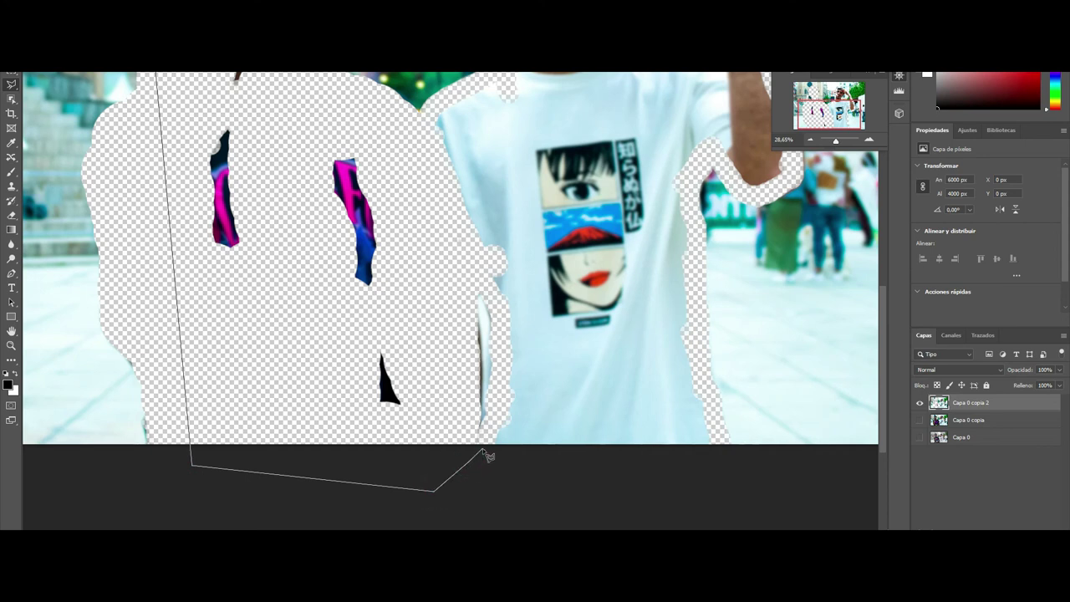
{"action": "left_click", "coordinate": [666, 509]}
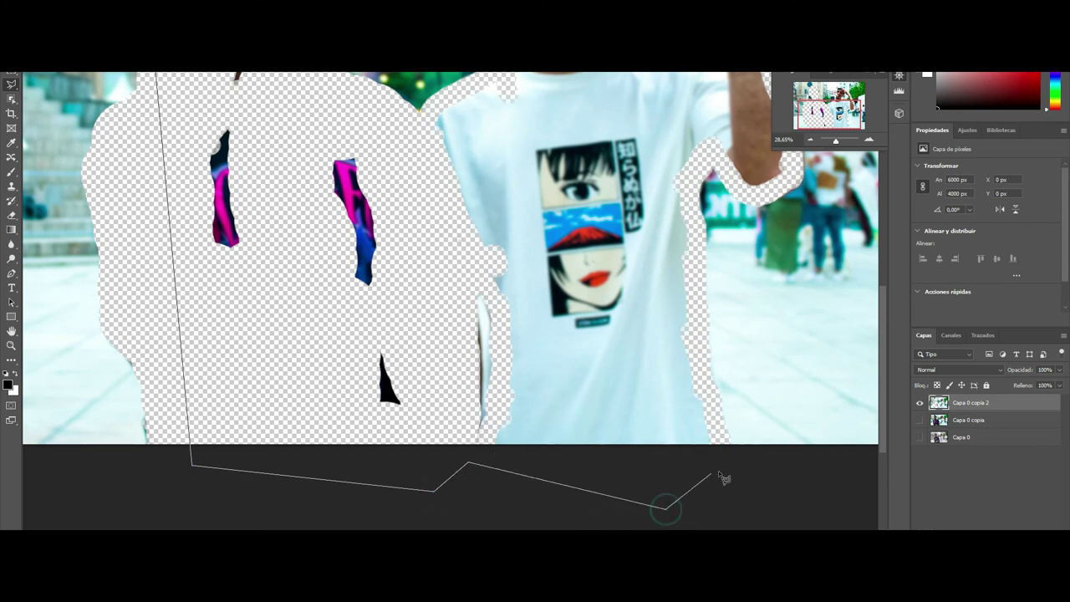
{"action": "left_click", "coordinate": [729, 456]}
{"action": "left_click", "coordinate": [714, 416]}
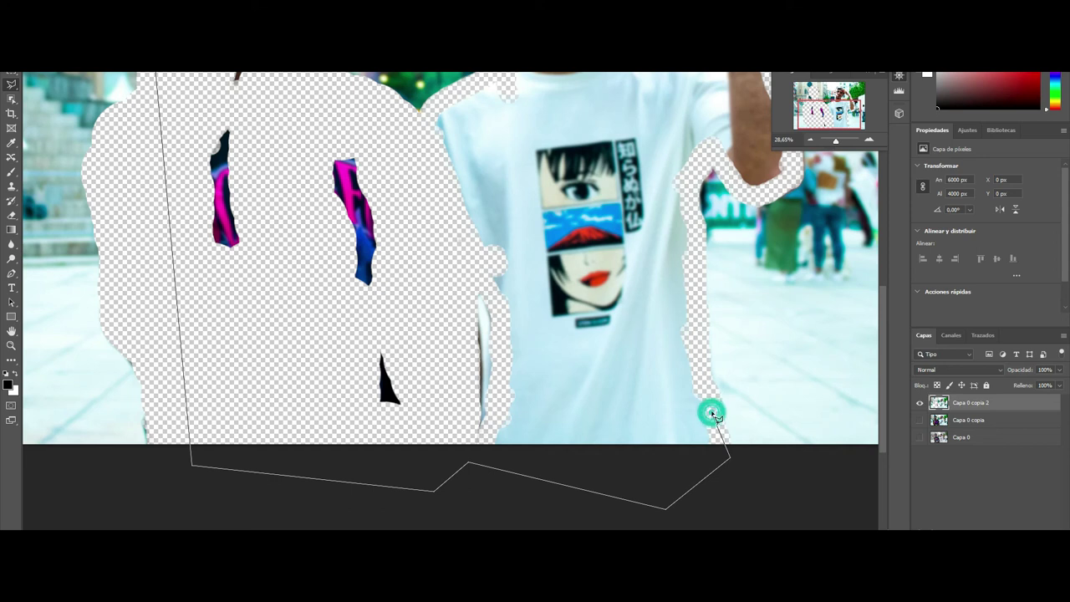
{"action": "scroll", "coordinate": [722, 405], "scroll_direction": "up", "scroll_amount": 5}
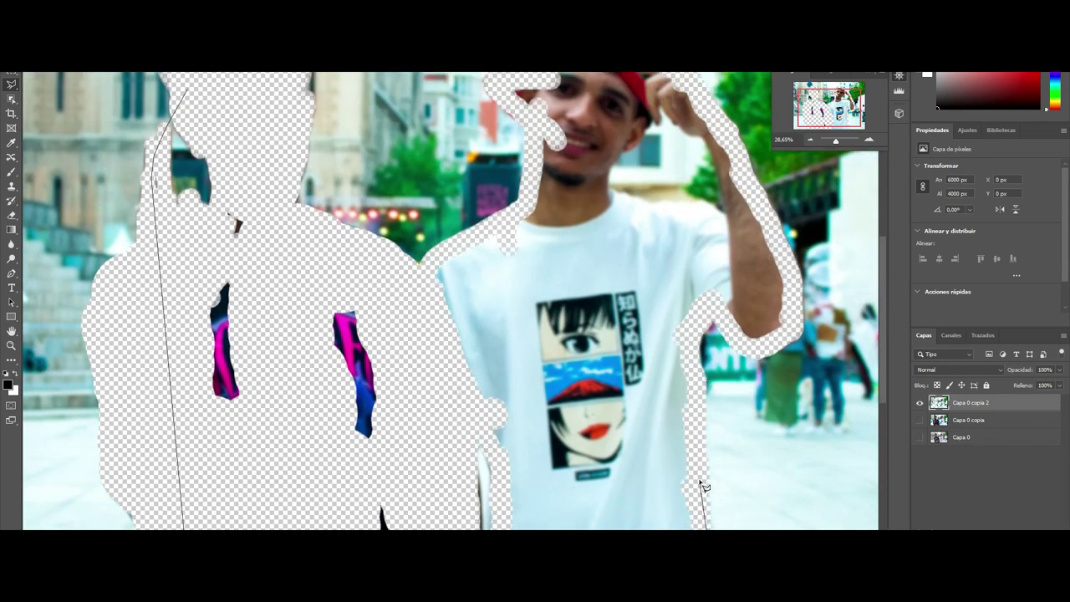
{"action": "mouse_move", "coordinate": [705, 487]}
{"action": "left_mouse_down"}
{"action": "mouse_move", "coordinate": [693, 334]}
{"action": "mouse_move", "coordinate": [757, 353]}
{"action": "mouse_move", "coordinate": [784, 345]}
{"action": "mouse_move", "coordinate": [803, 319]}
{"action": "mouse_move", "coordinate": [750, 449]}
{"action": "mouse_move", "coordinate": [778, 368]}
{"action": "mouse_move", "coordinate": [717, 259]}
{"action": "mouse_move", "coordinate": [729, 275]}
{"action": "mouse_move", "coordinate": [653, 201]}
{"action": "mouse_move", "coordinate": [627, 192]}
{"action": "left_mouse_up"}
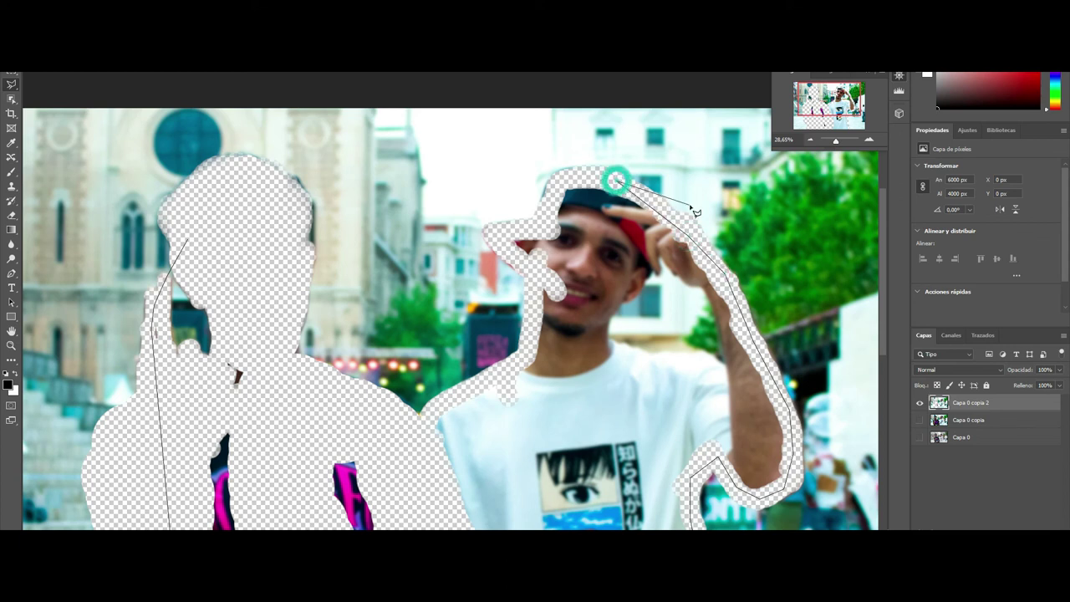
Continue the outline over the right man's cap, down beside his face to between the men.
{"action": "left_click", "coordinate": [617, 179]}
{"action": "left_click", "coordinate": [560, 177]}
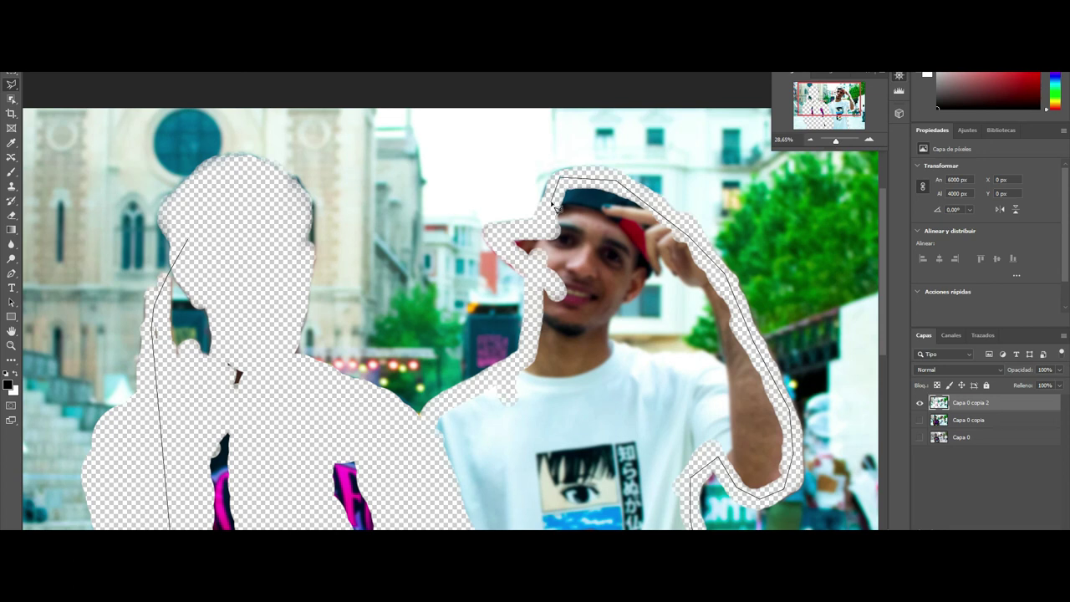
{"action": "left_click", "coordinate": [495, 228]}
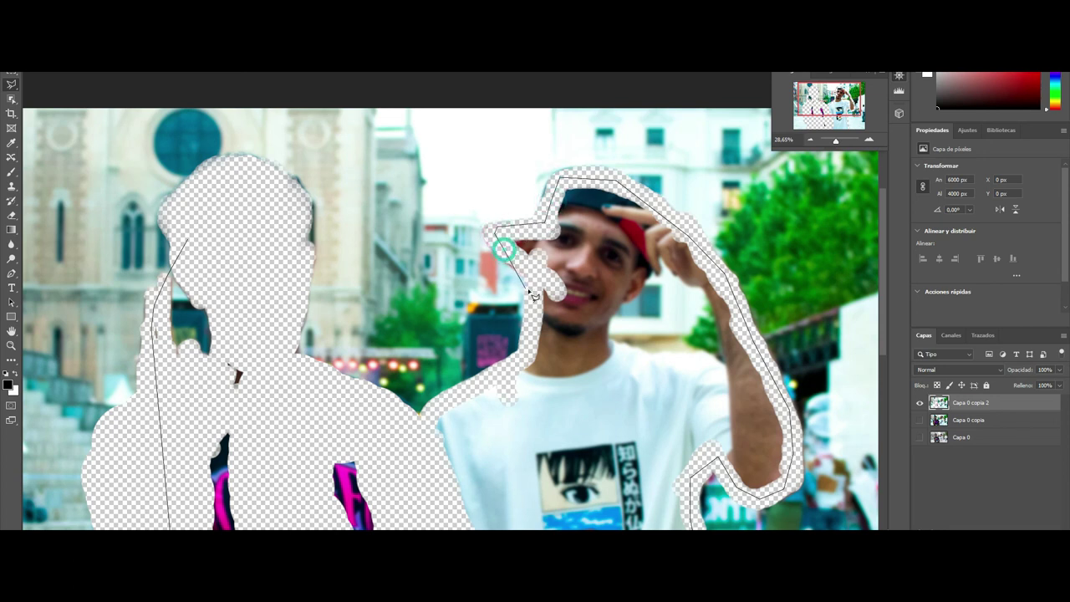
{"action": "left_click", "coordinate": [533, 274]}
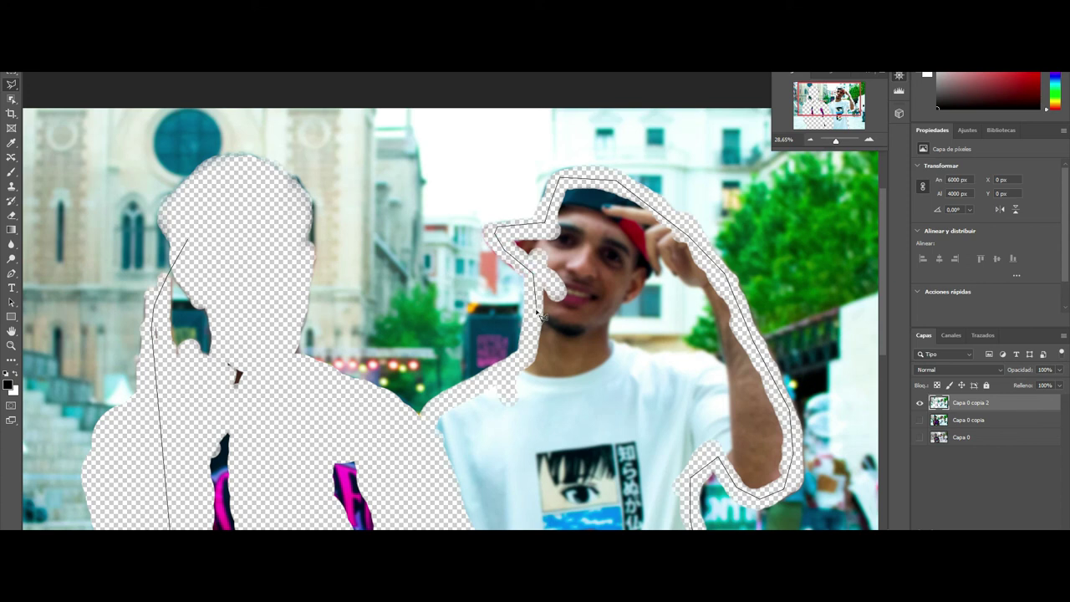
{"action": "left_click", "coordinate": [531, 358]}
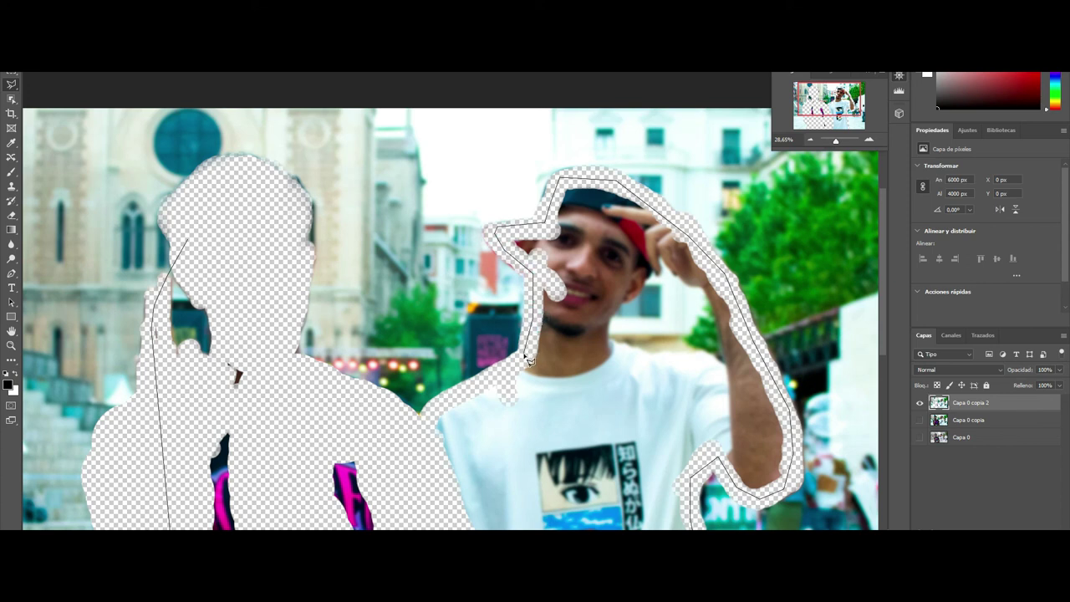
{"action": "left_click", "coordinate": [467, 384]}
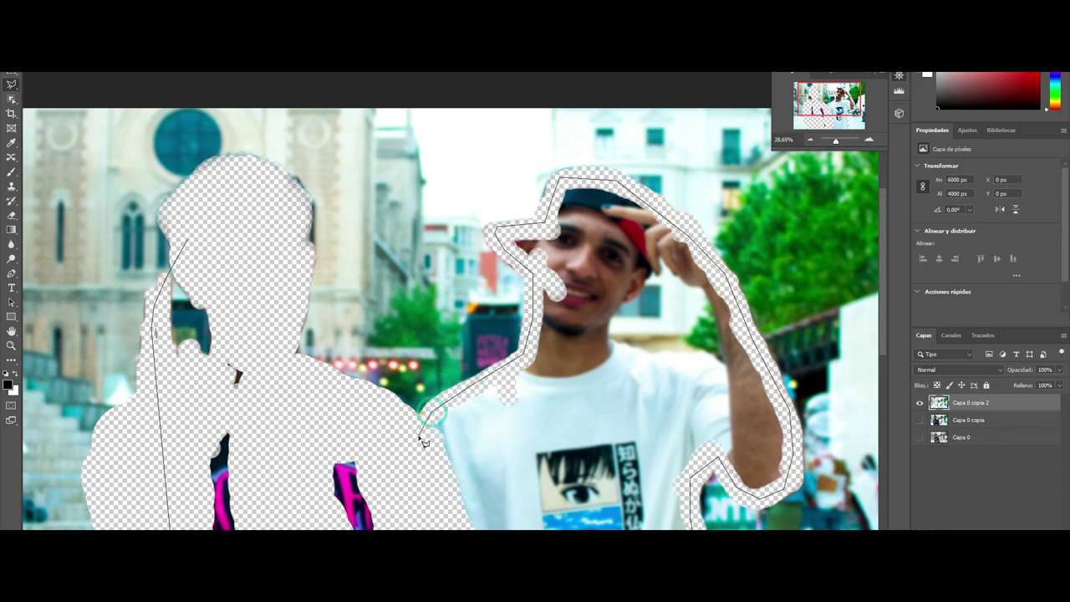
{"action": "left_click", "coordinate": [418, 434]}
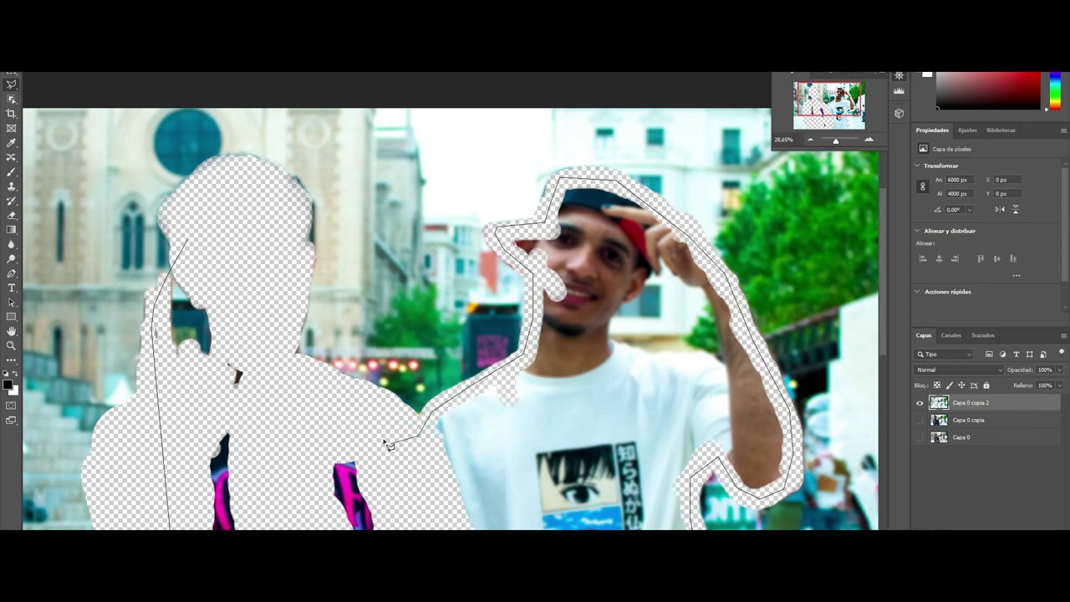
Carry the outline over the left man's shoulder and head and close the selection.
{"action": "left_click", "coordinate": [282, 368]}
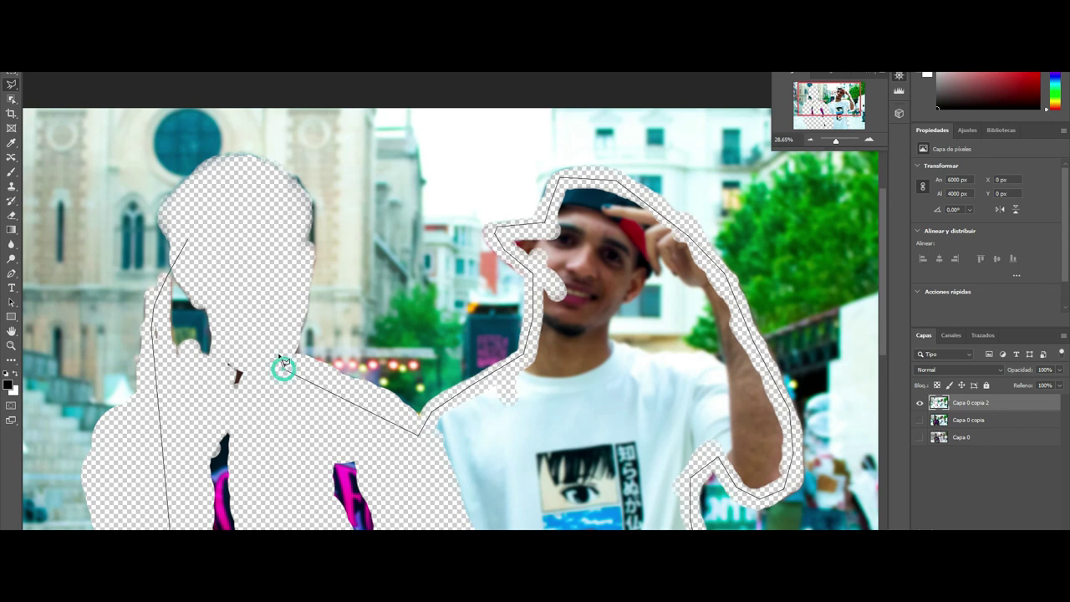
{"action": "left_click", "coordinate": [288, 276]}
{"action": "left_click", "coordinate": [295, 211]}
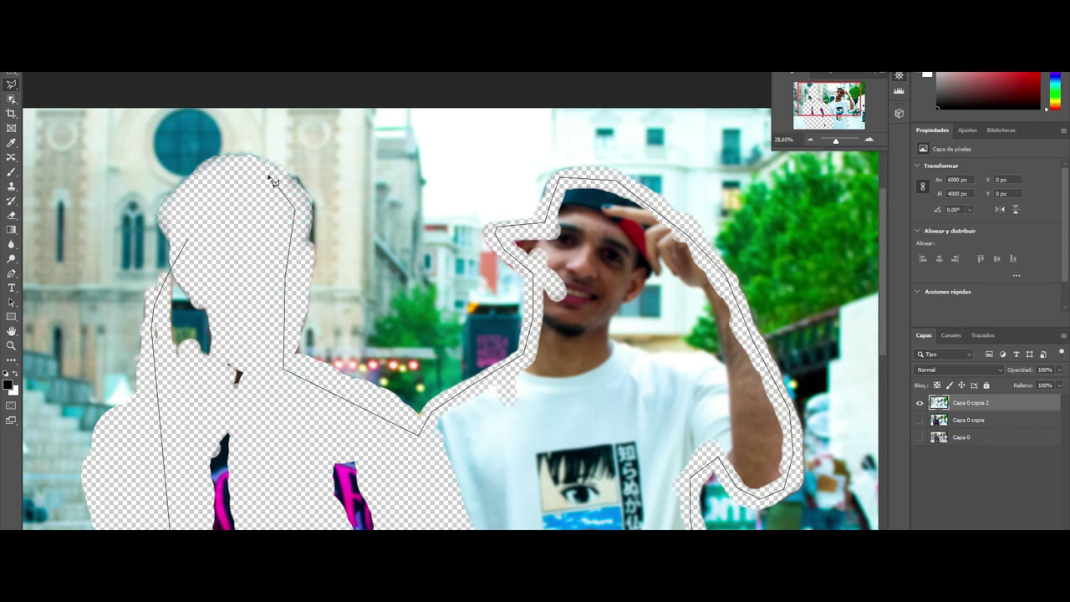
{"action": "left_click", "coordinate": [266, 175]}
{"action": "left_click", "coordinate": [222, 177]}
{"action": "left_click", "coordinate": [183, 202]}
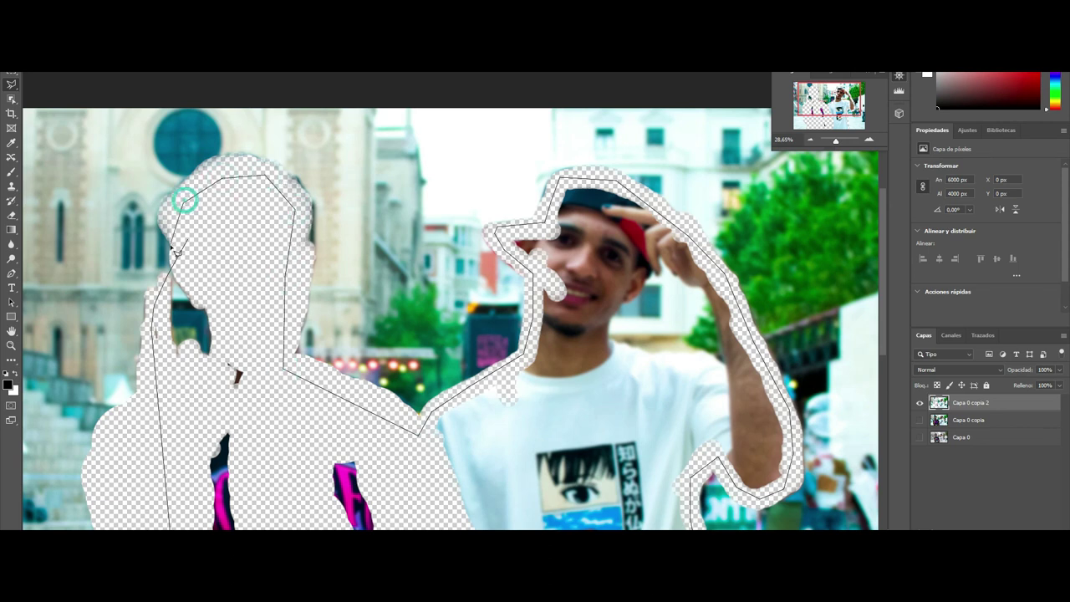
{"action": "left_click", "coordinate": [186, 239]}
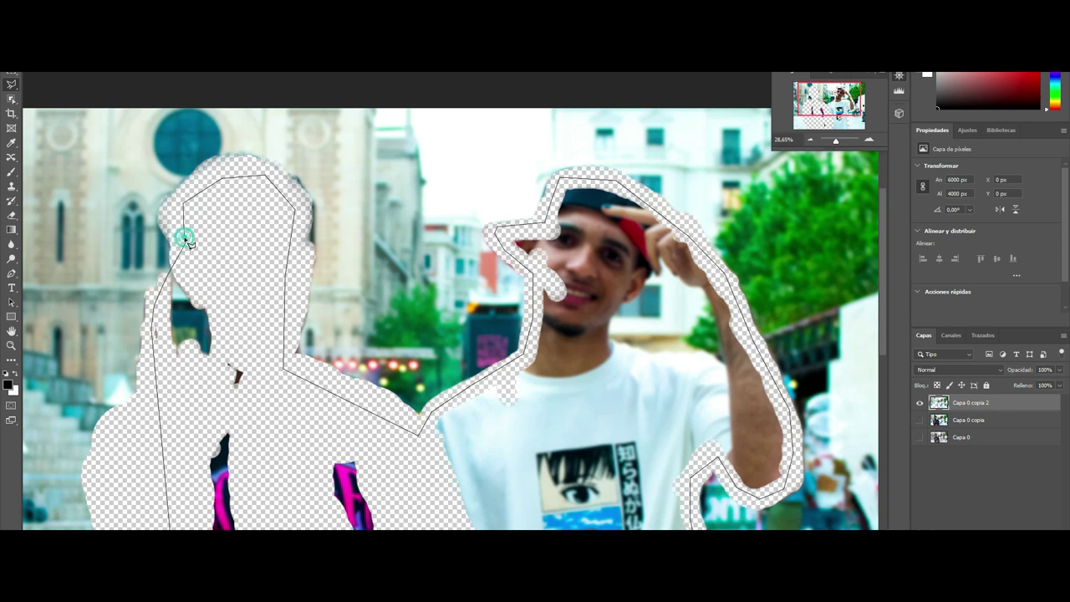
{"action": "double_click", "coordinate": [186, 238]}
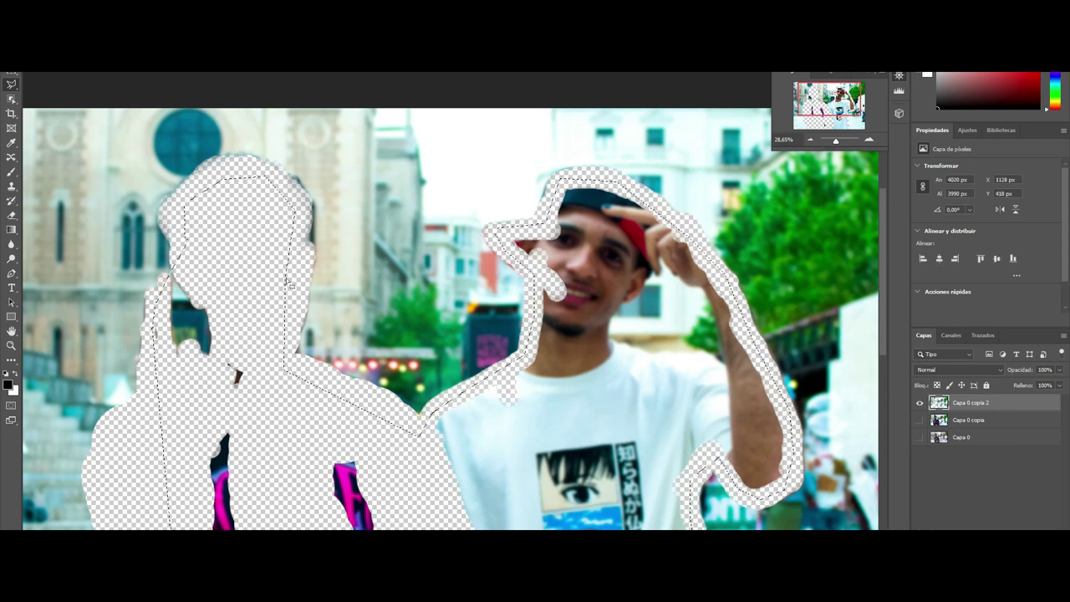
Erase the selected figure from the top layer, switch to the Lasso, deselect, and zoom out to the whole photo.
{"action": "key", "text": "Delete"}
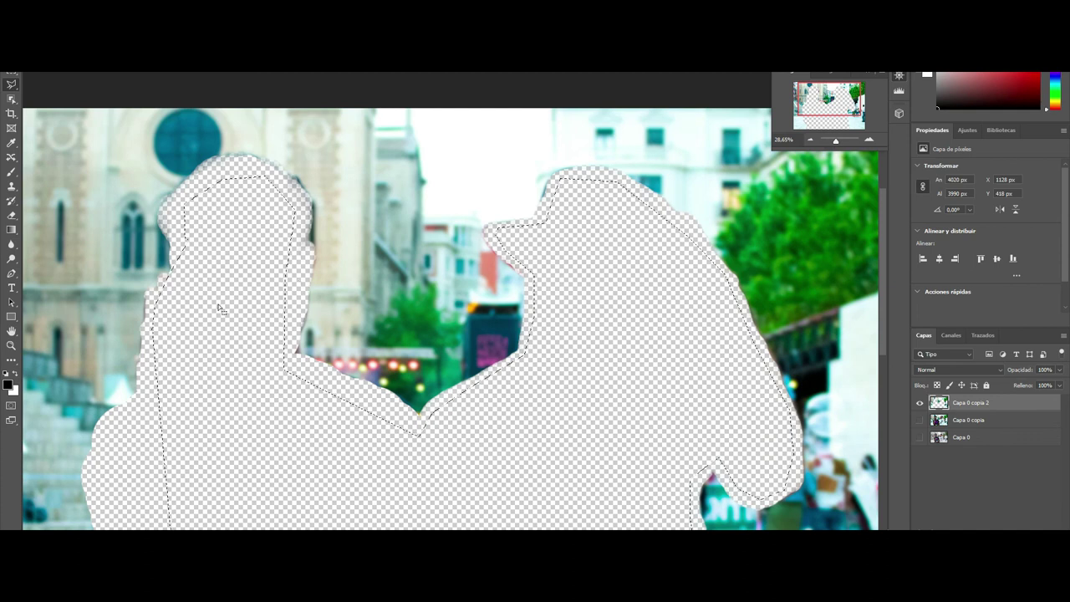
{"action": "right_click", "coordinate": [11, 84]}
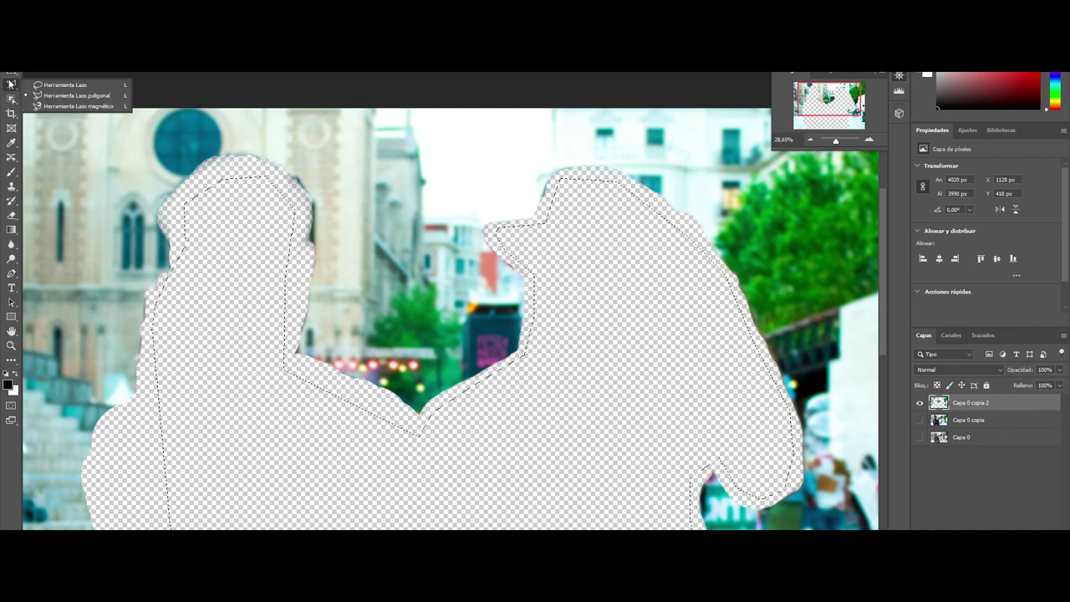
{"action": "left_click", "coordinate": [67, 85]}
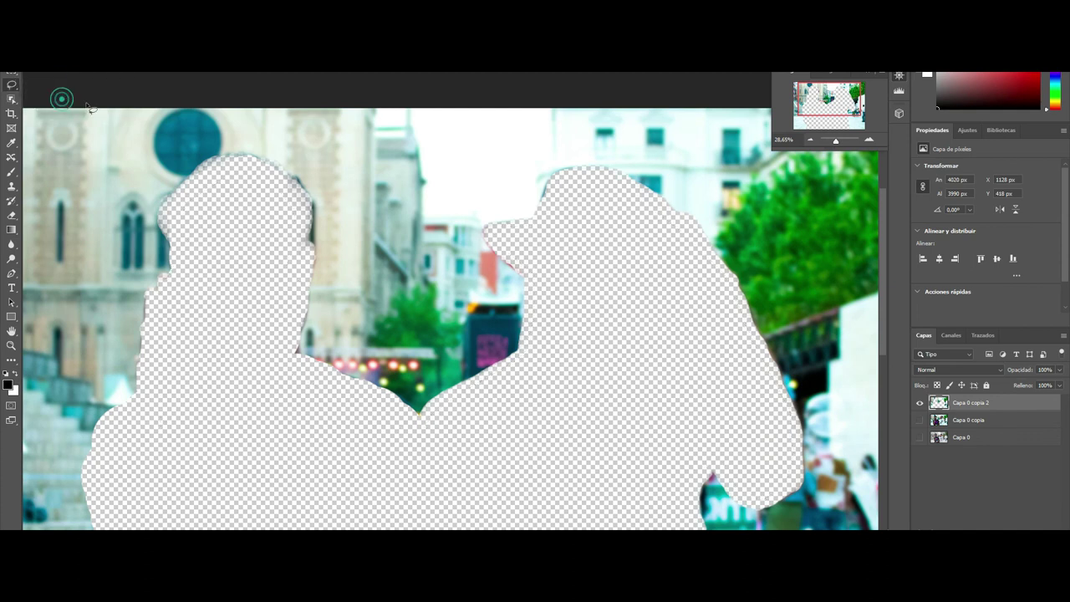
{"action": "key", "text": "ctrl+d"}
{"action": "left_click_drag", "start_coordinate": [832, 136], "coordinate": [834, 148]}
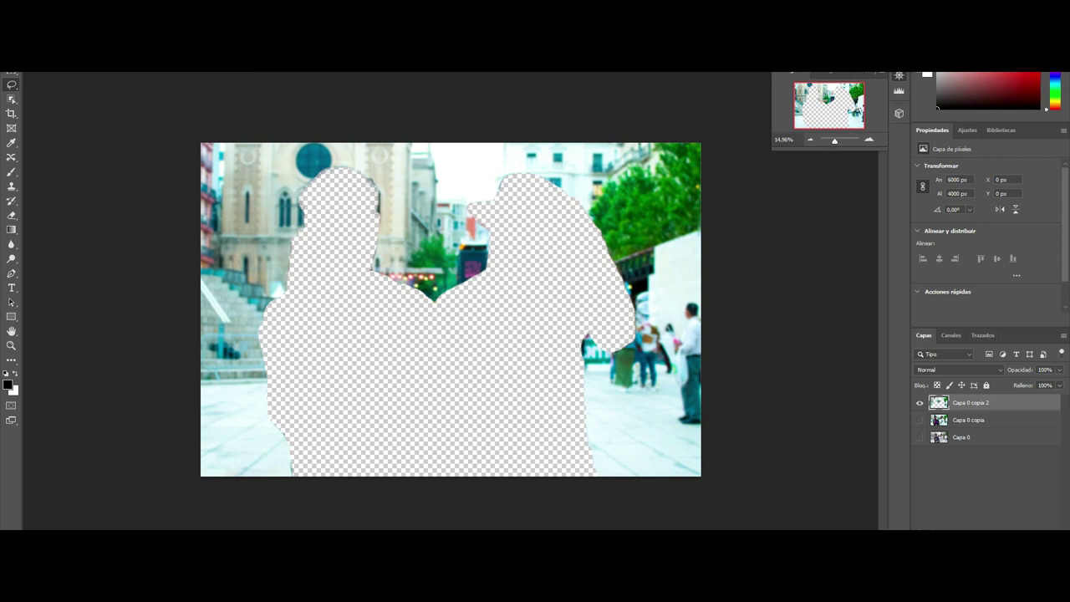
Show Capa 0 copia beneath and toggle Capa 0 copia 2 to check the crisp men through the cut-outs.
{"action": "left_click", "coordinate": [921, 420]}
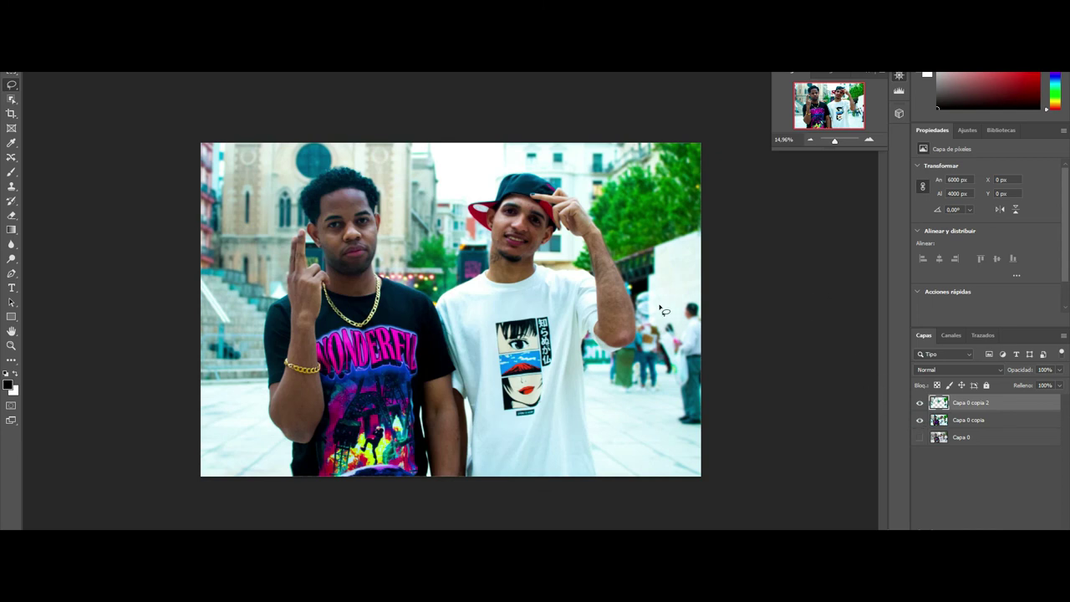
{"action": "left_click", "coordinate": [921, 403]}
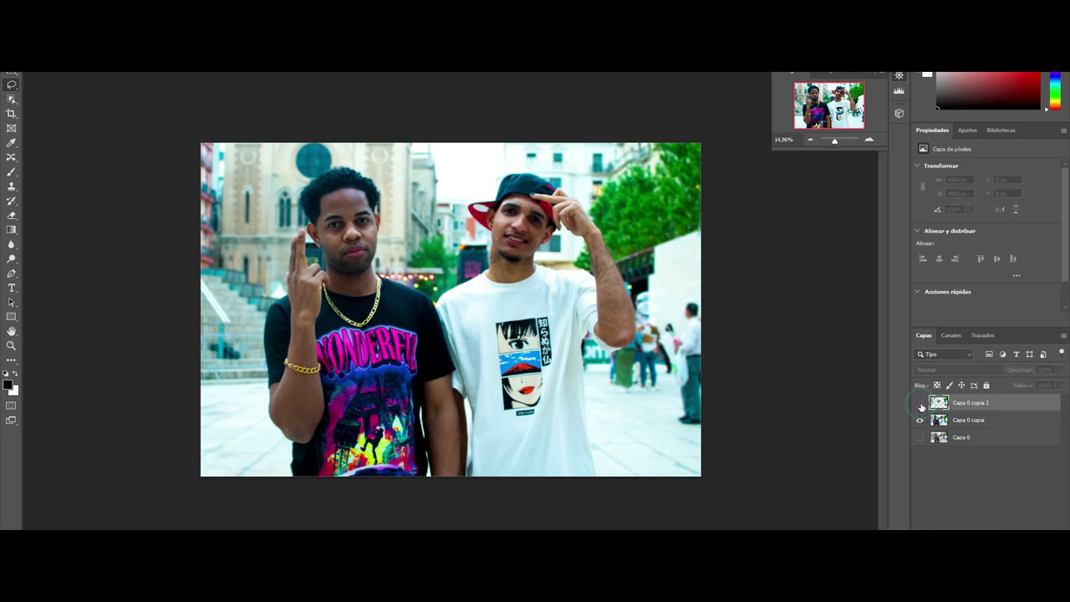
{"action": "left_click", "coordinate": [921, 403]}
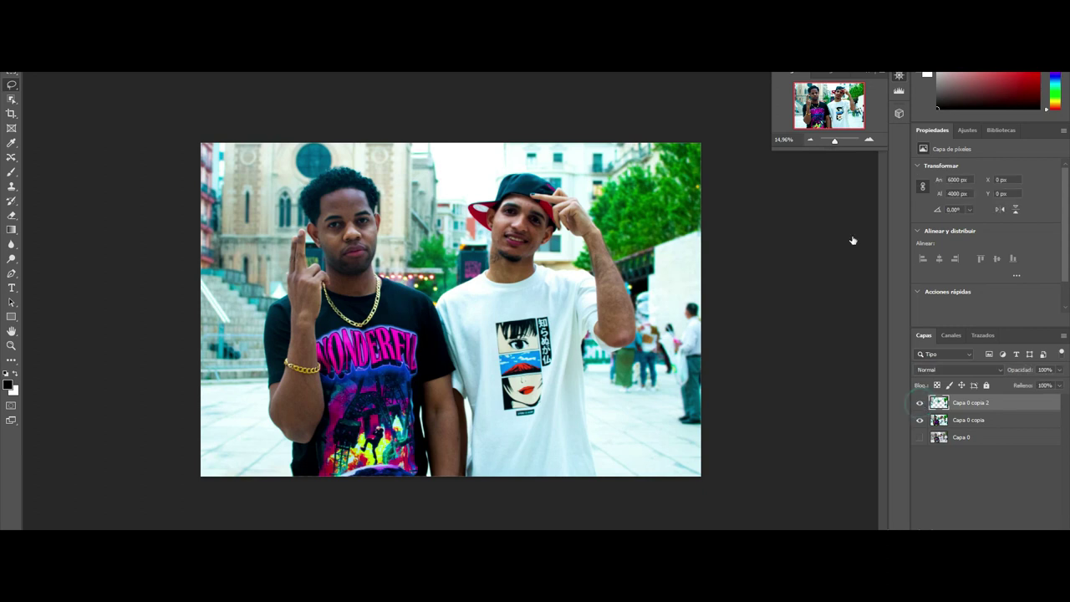
{"action": "left_click_drag", "start_coordinate": [835, 141], "coordinate": [827, 98]}
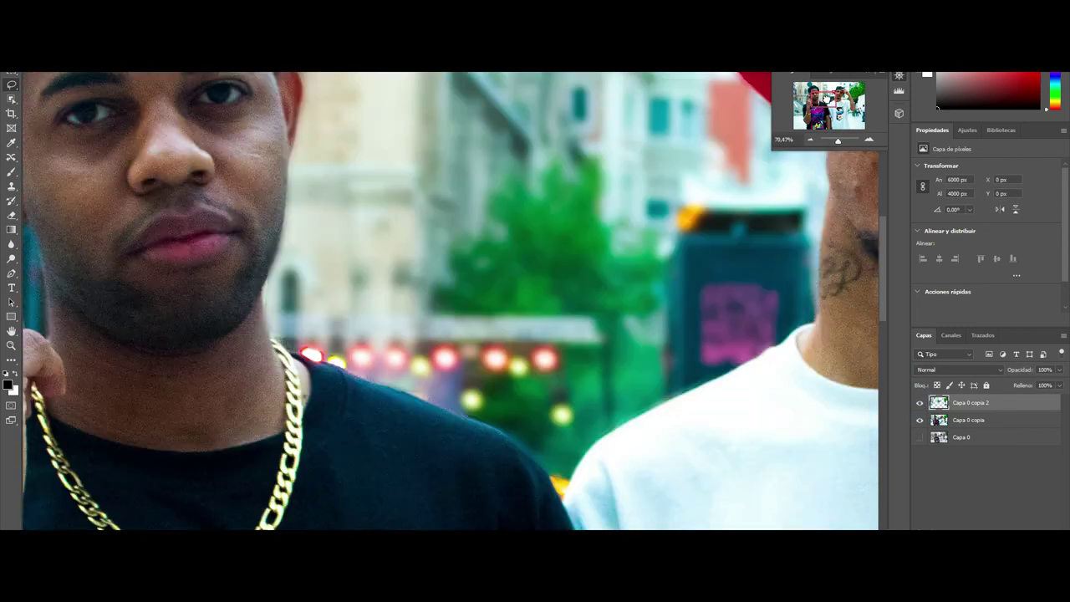
{"action": "left_click_drag", "start_coordinate": [826, 98], "coordinate": [854, 90]}
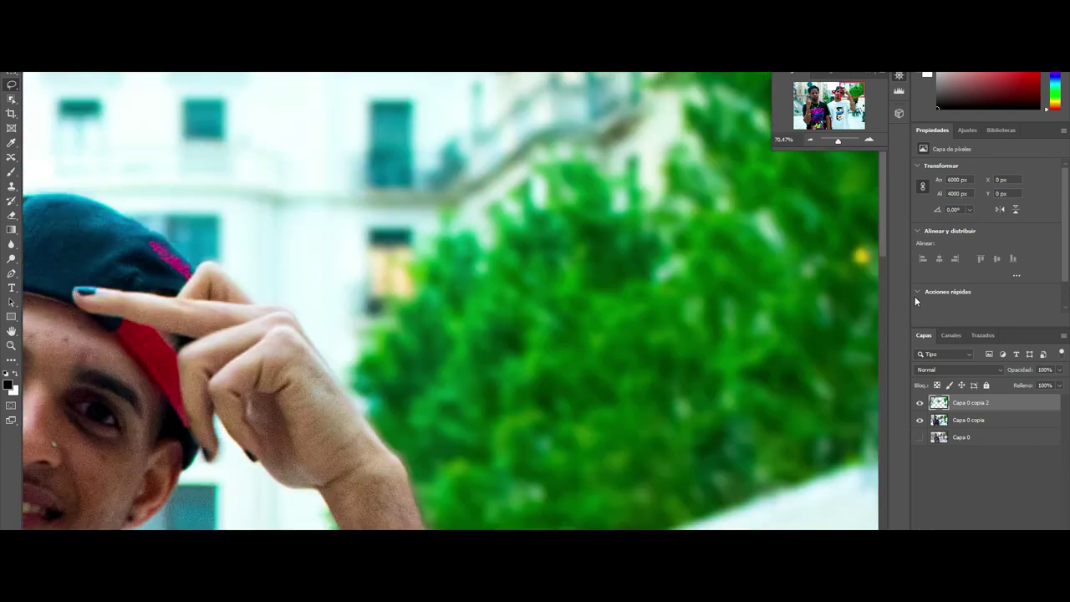
{"action": "left_click", "coordinate": [920, 404]}
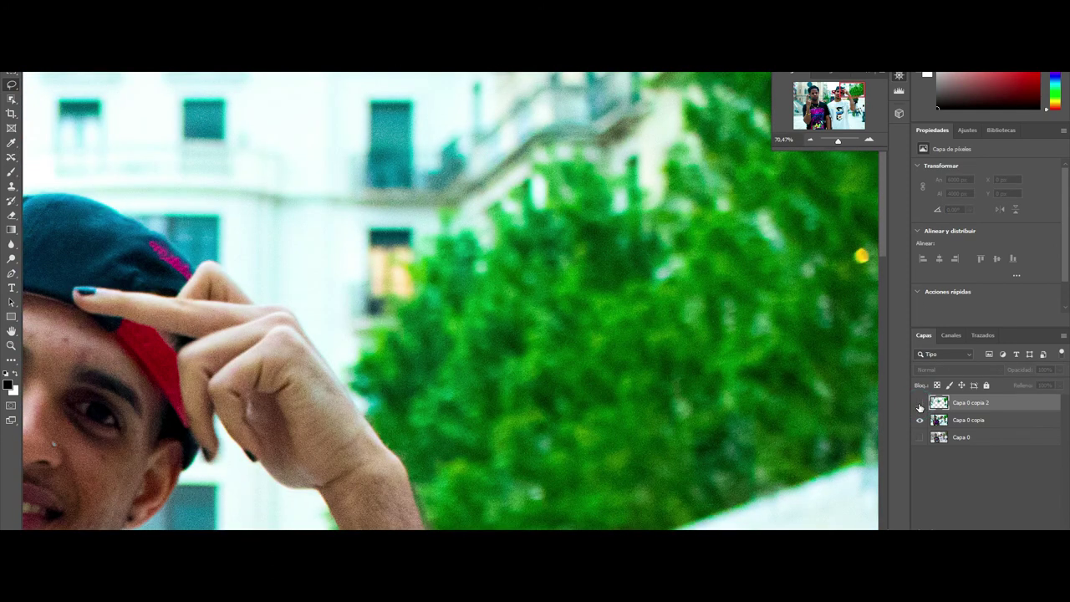
{"action": "left_click", "coordinate": [920, 404]}
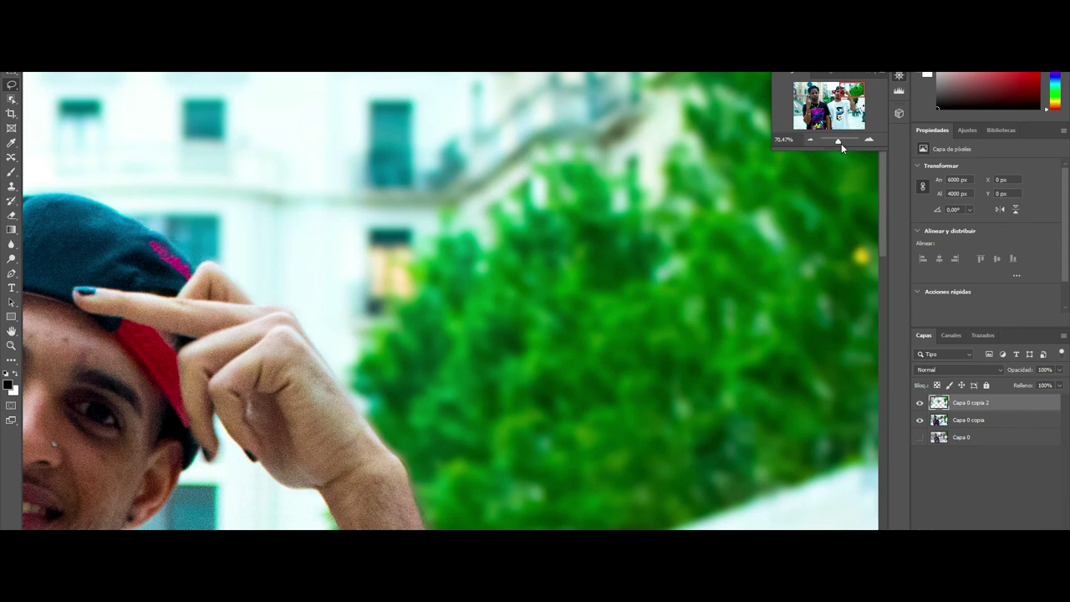
{"action": "left_click_drag", "start_coordinate": [842, 143], "coordinate": [835, 144]}
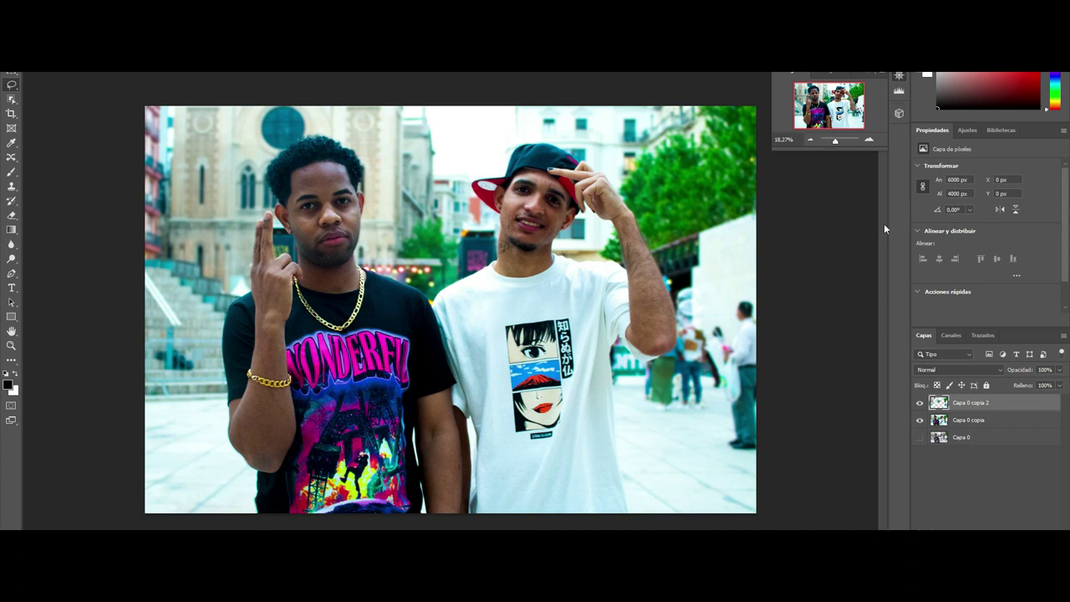
Merge Capa 0 copia into Capa 0 copia 2 and make the original Capa 0 visible.
{"action": "left_click", "coordinate": [965, 421], "text": "shift"}
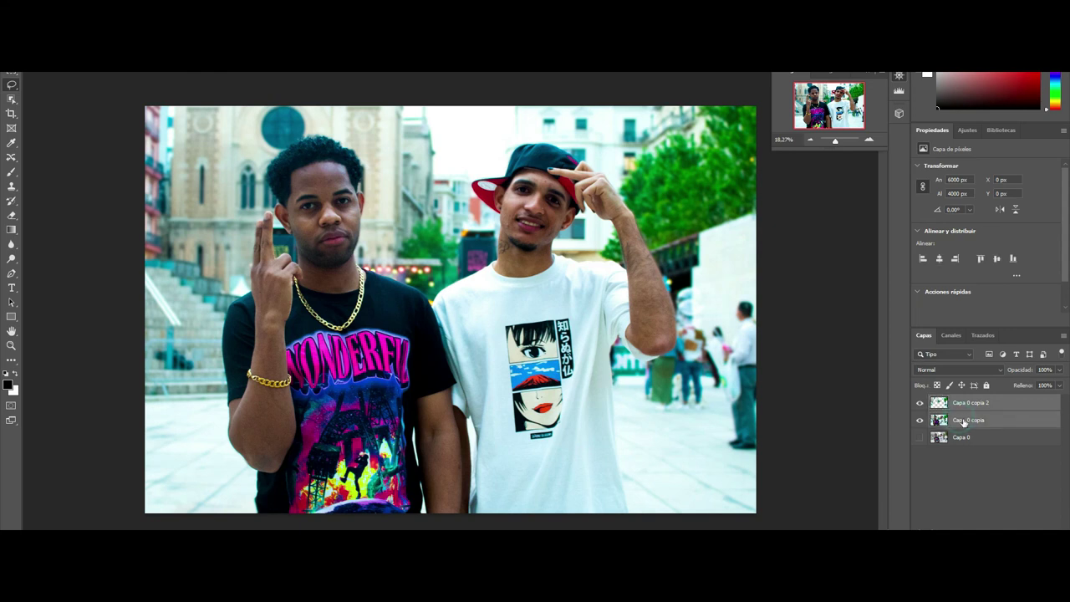
{"action": "key", "text": "ctrl+e"}
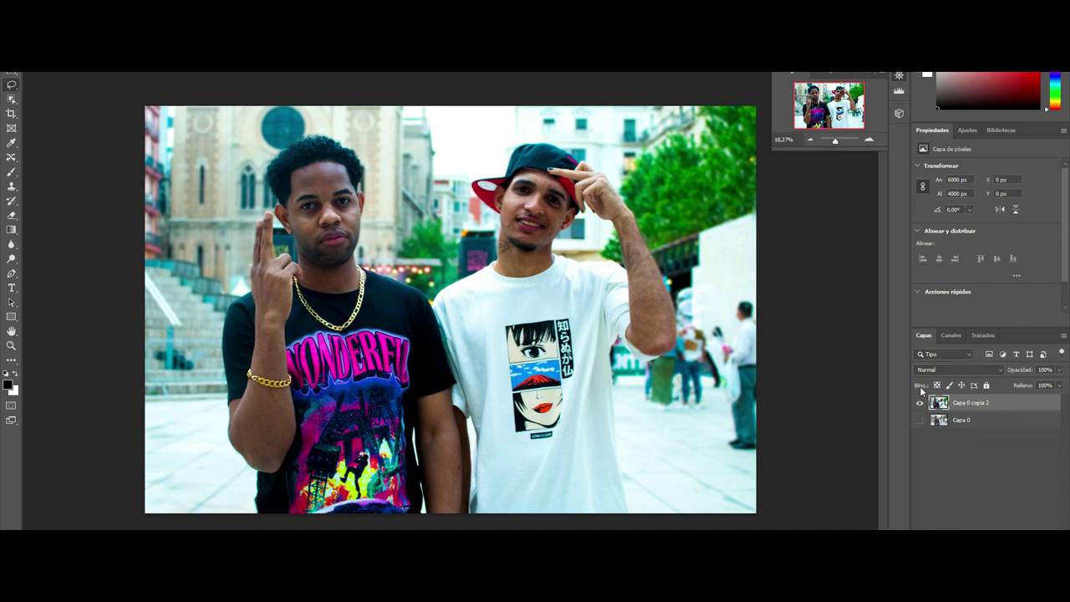
{"action": "left_click", "coordinate": [920, 420]}
Toggle the merged layer to compare before/after, then choose File > Guardar como.
{"action": "left_click", "coordinate": [921, 404]}
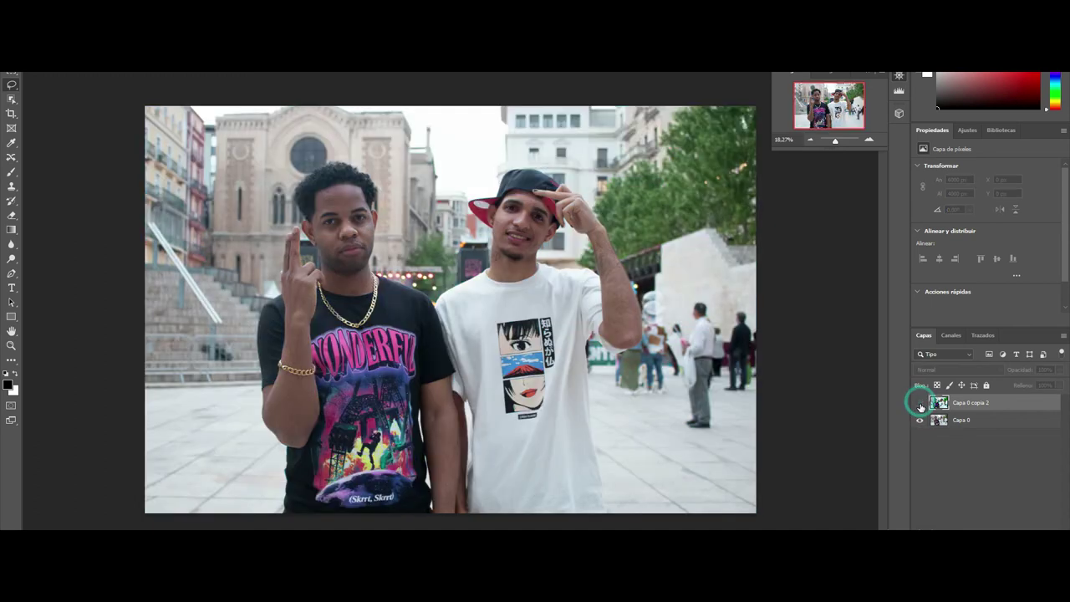
{"action": "left_click", "coordinate": [920, 404]}
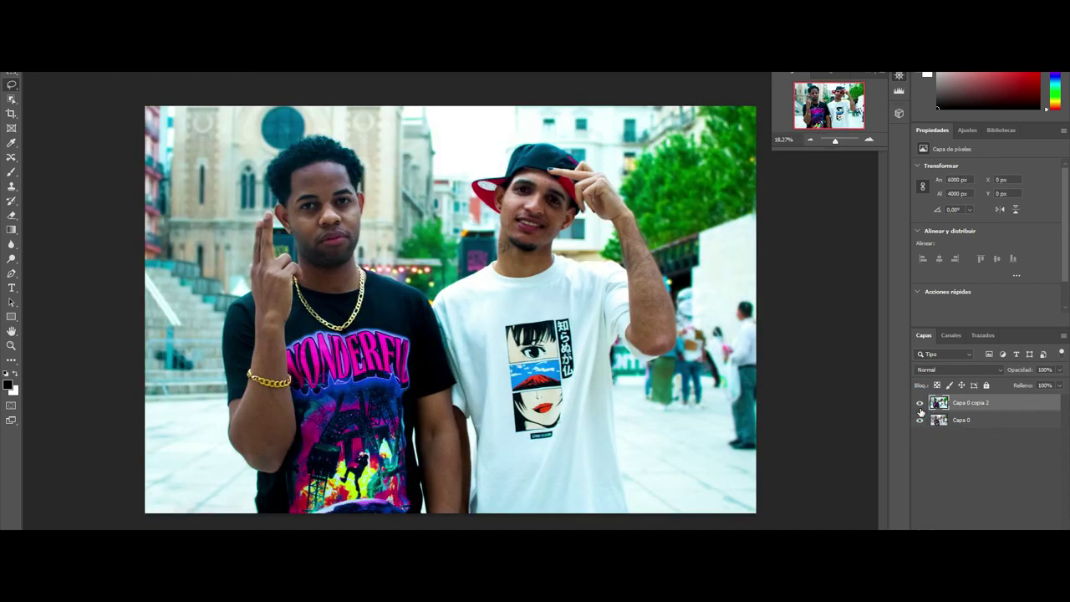
{"action": "left_click", "coordinate": [920, 404]}
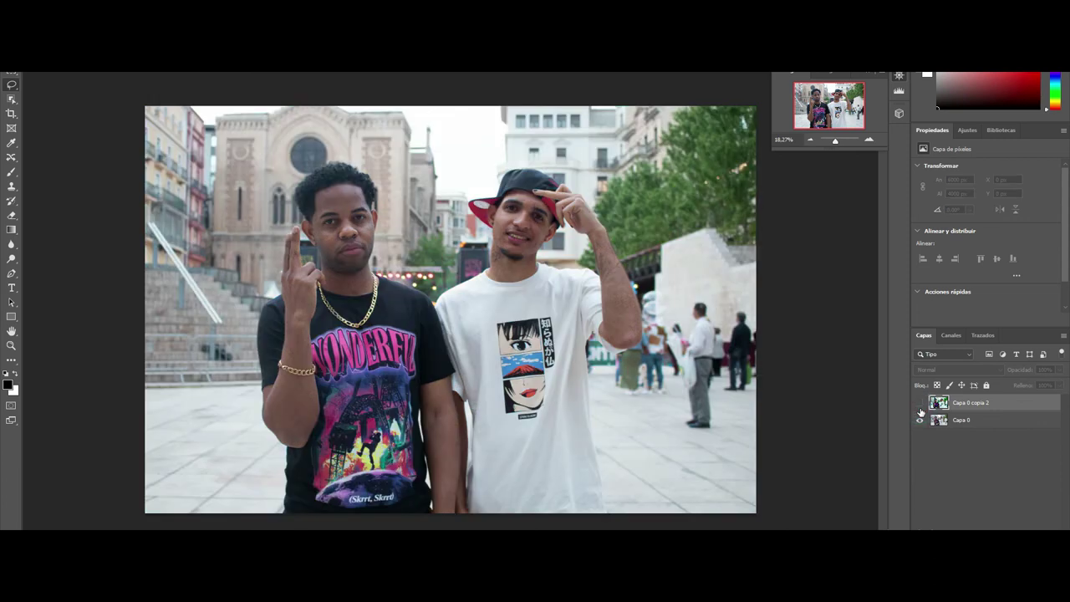
{"action": "left_click", "coordinate": [919, 404]}
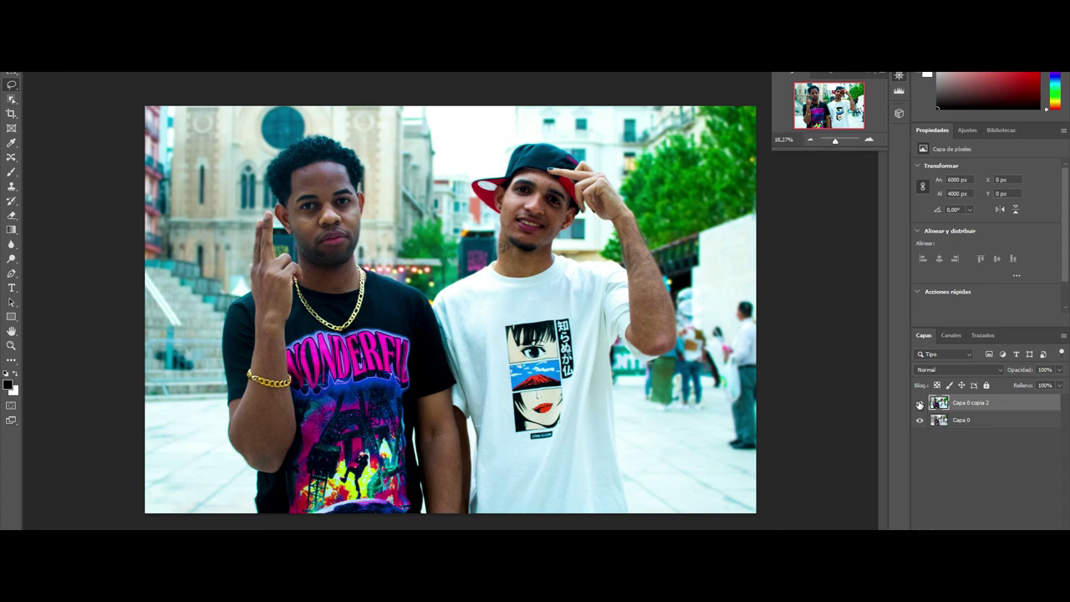
{"action": "left_click", "coordinate": [920, 404]}
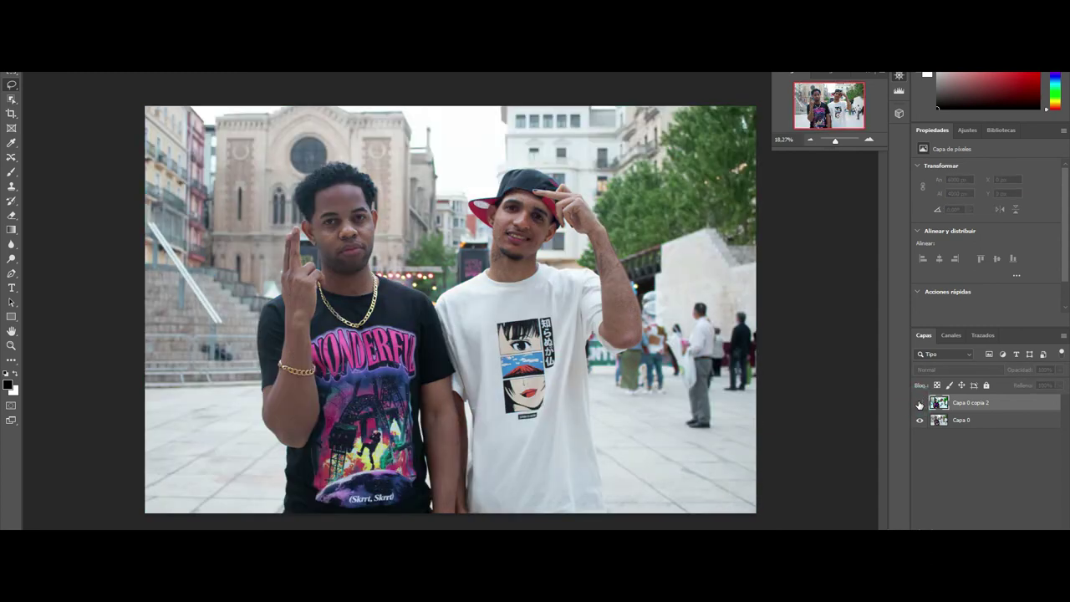
{"action": "left_click", "coordinate": [920, 404]}
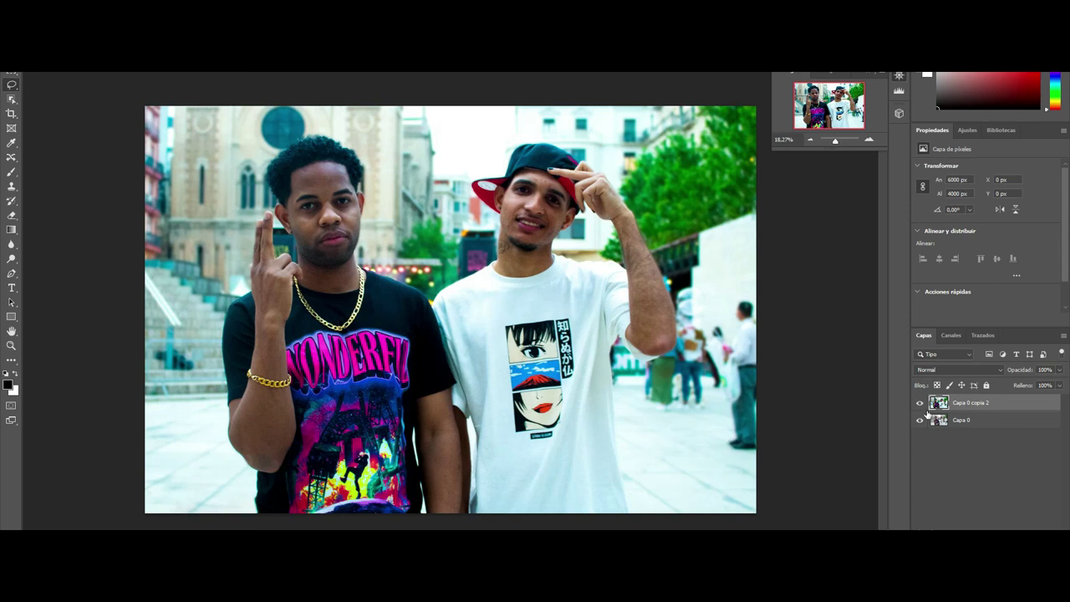
{"action": "left_click", "coordinate": [920, 404]}
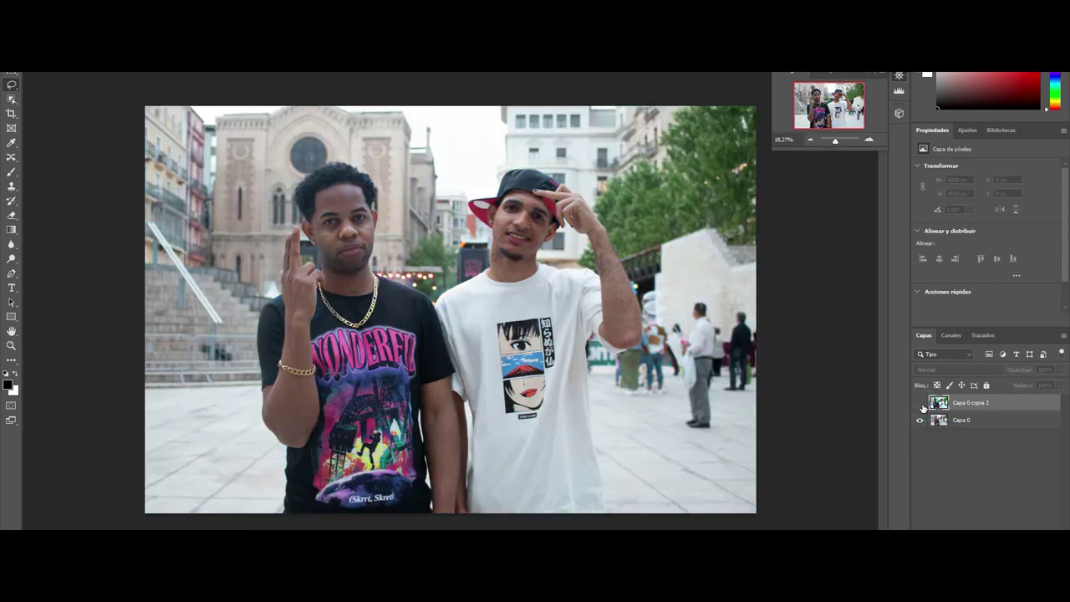
{"action": "left_click", "coordinate": [919, 404]}
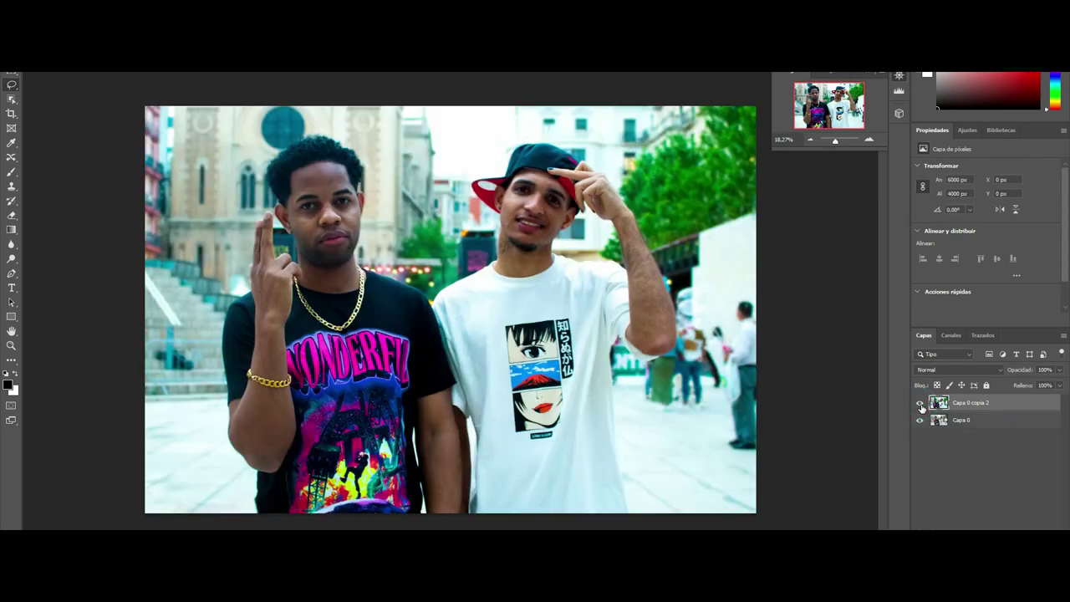
{"action": "left_click", "coordinate": [24, 65]}
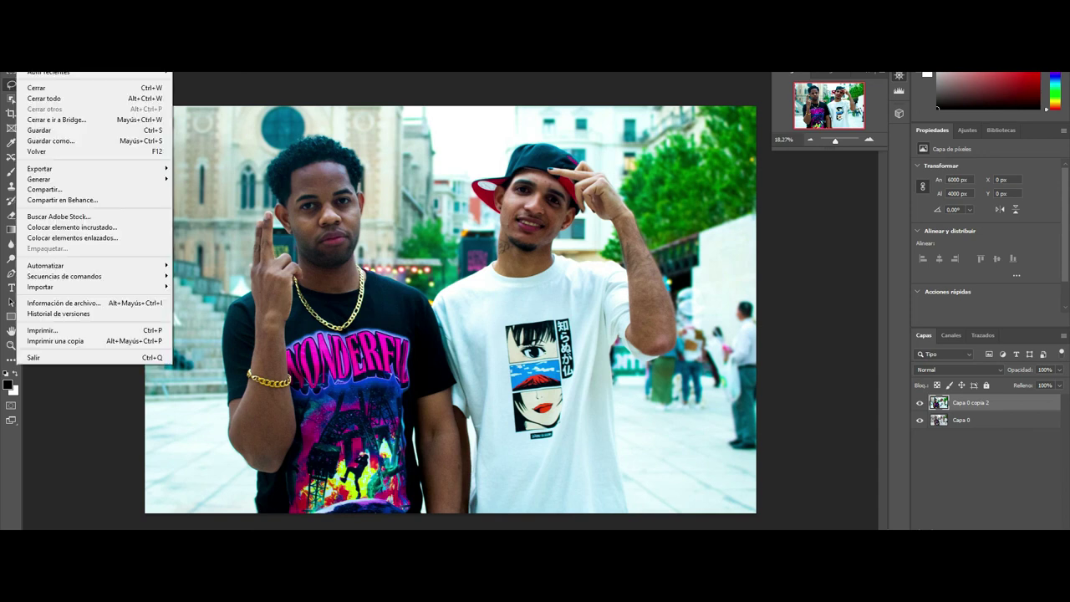
{"action": "left_click", "coordinate": [100, 141]}
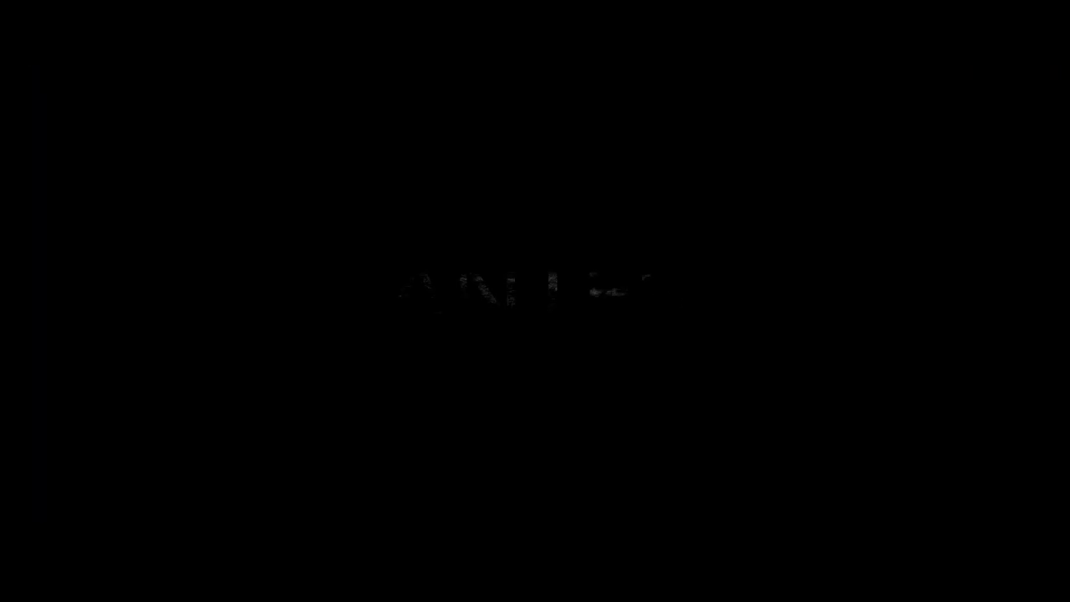